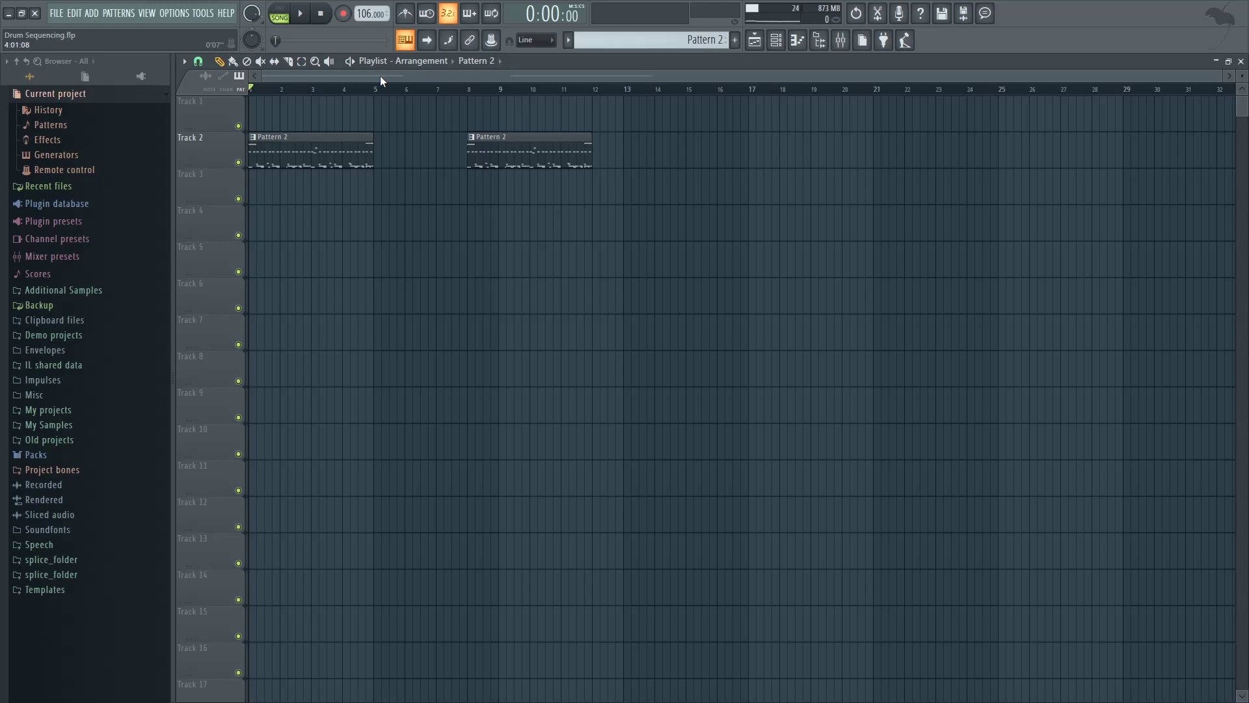
# Play the current arrangement in the playlist.
pyautogui.press('space')
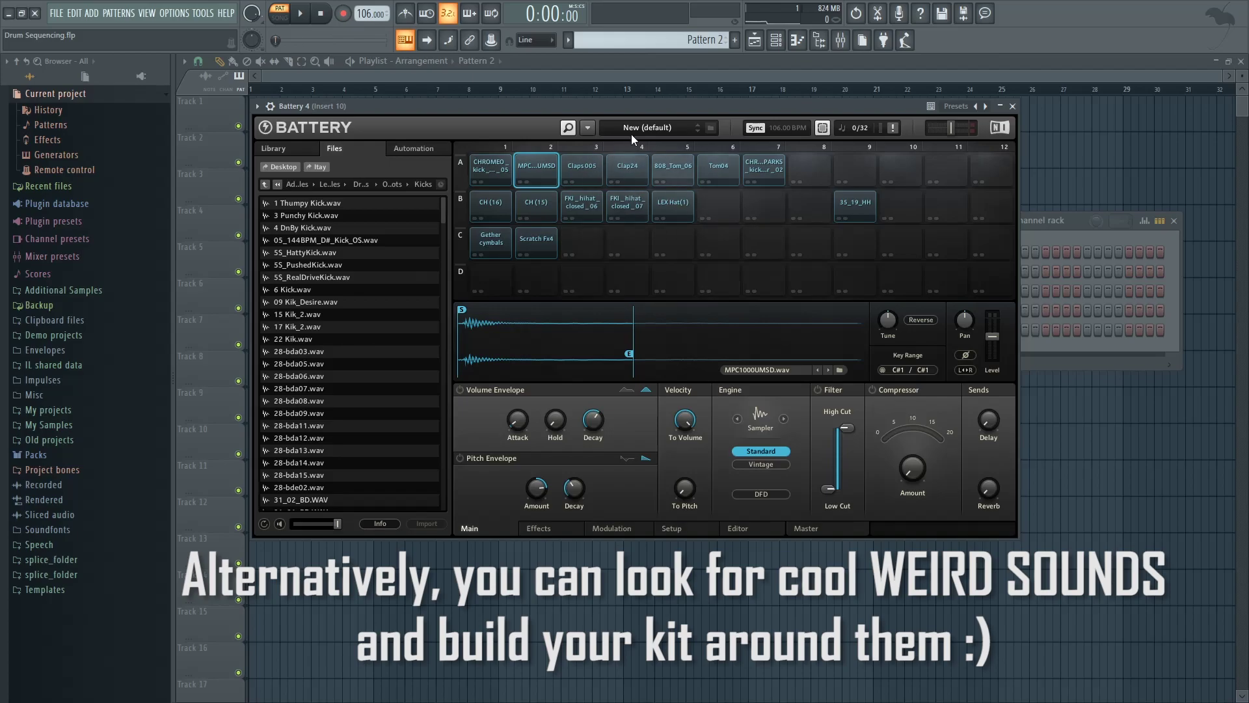
# Audition the kick, snare and clap cells A1 to A4 of the Battery 4 kit, including Claps 005 and Clap24.
pyautogui.moveTo(682, 112); pyautogui.dragTo(670, 114)
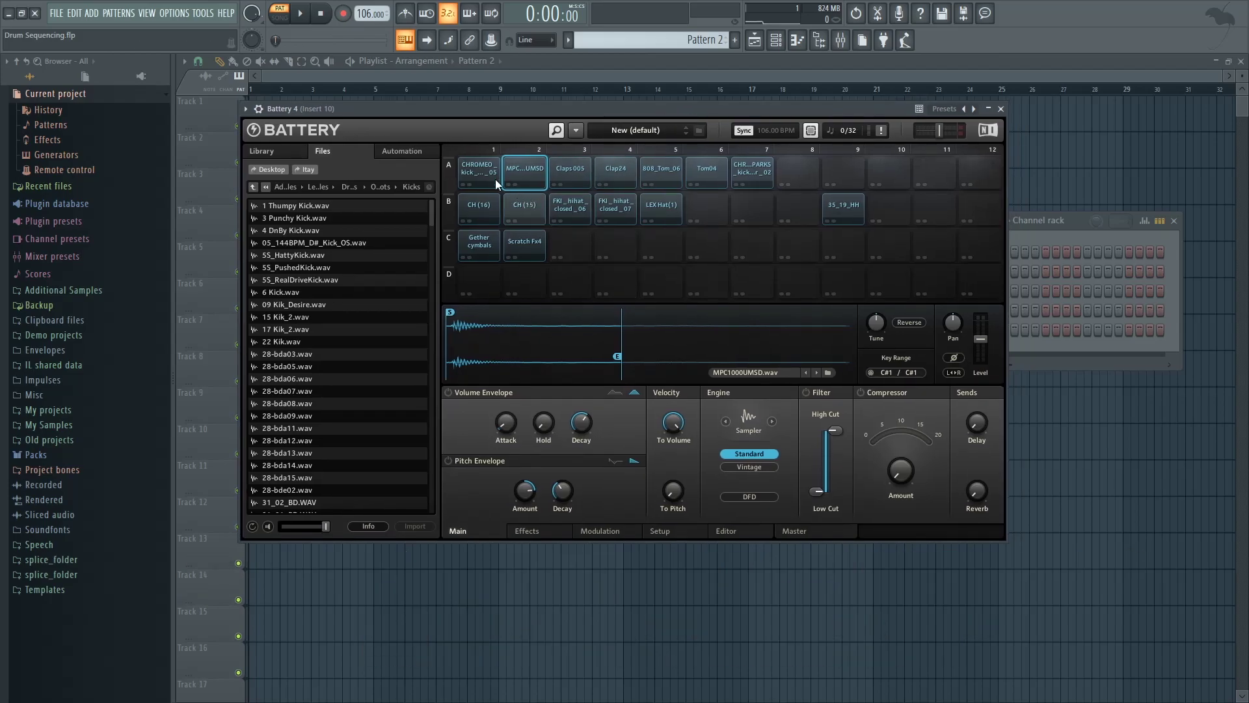
pyautogui.click(478, 171)
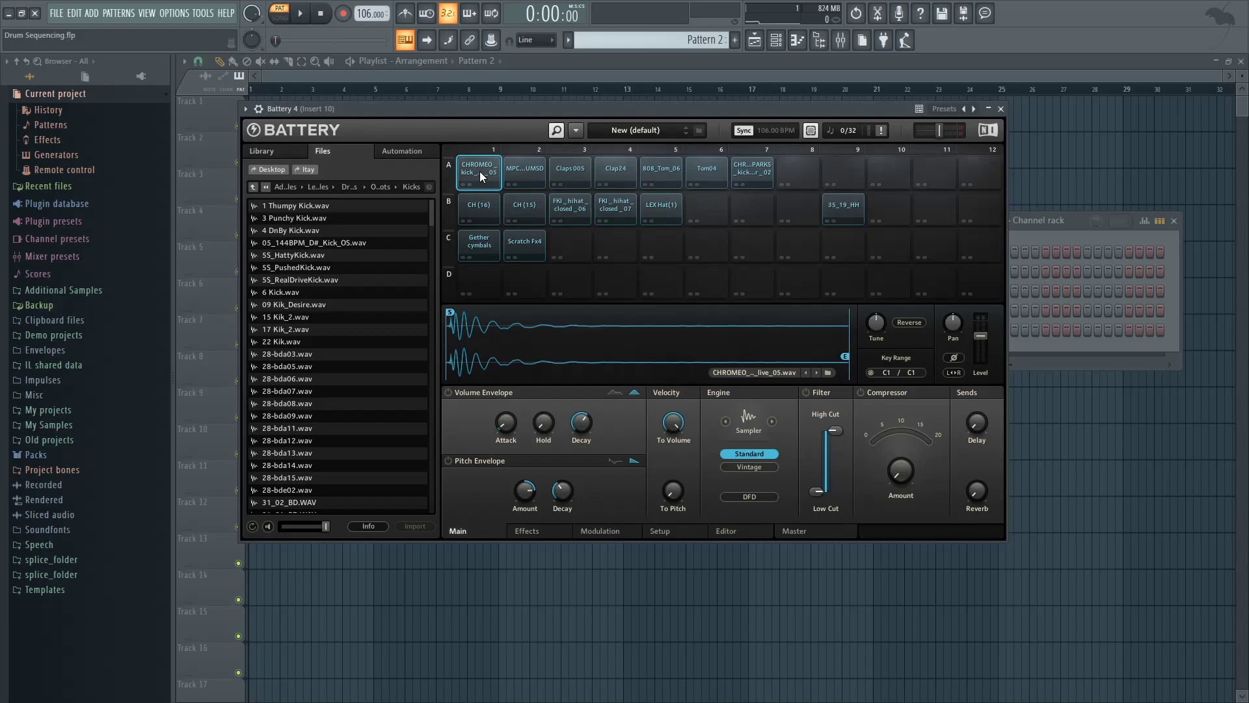
pyautogui.click(480, 173)
pyautogui.click(519, 174)
pyautogui.click(568, 169)
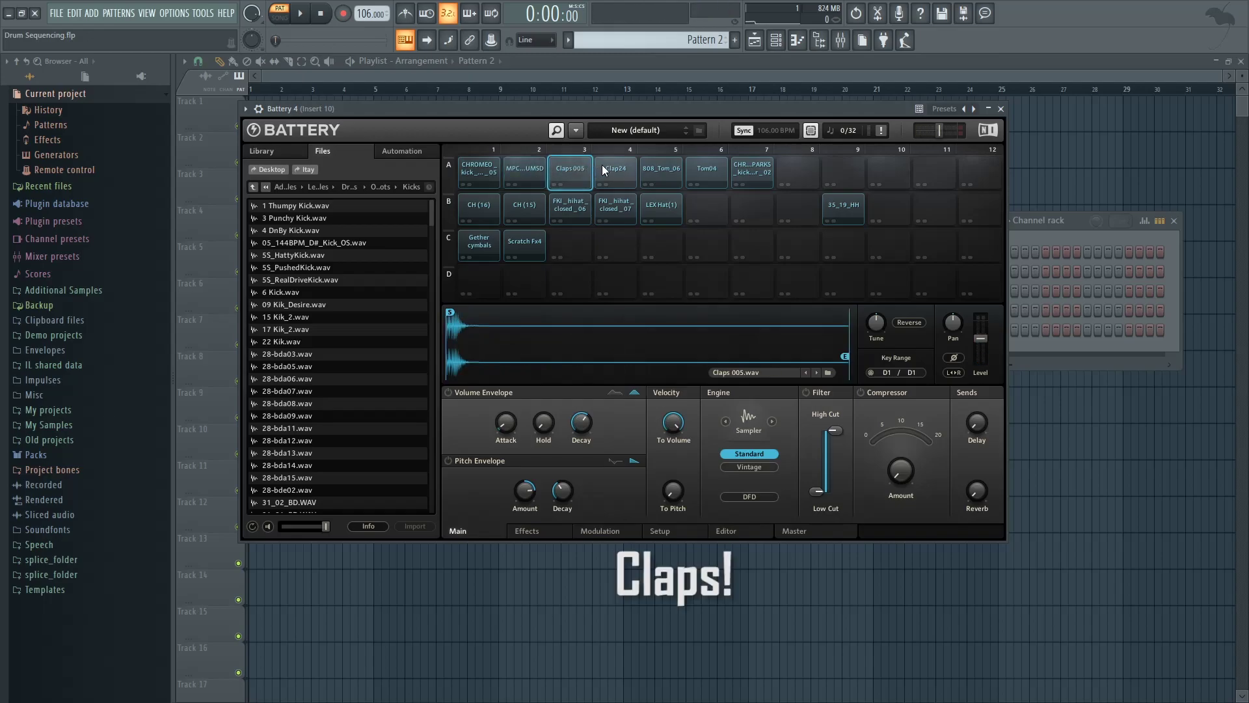
pyautogui.click(602, 166)
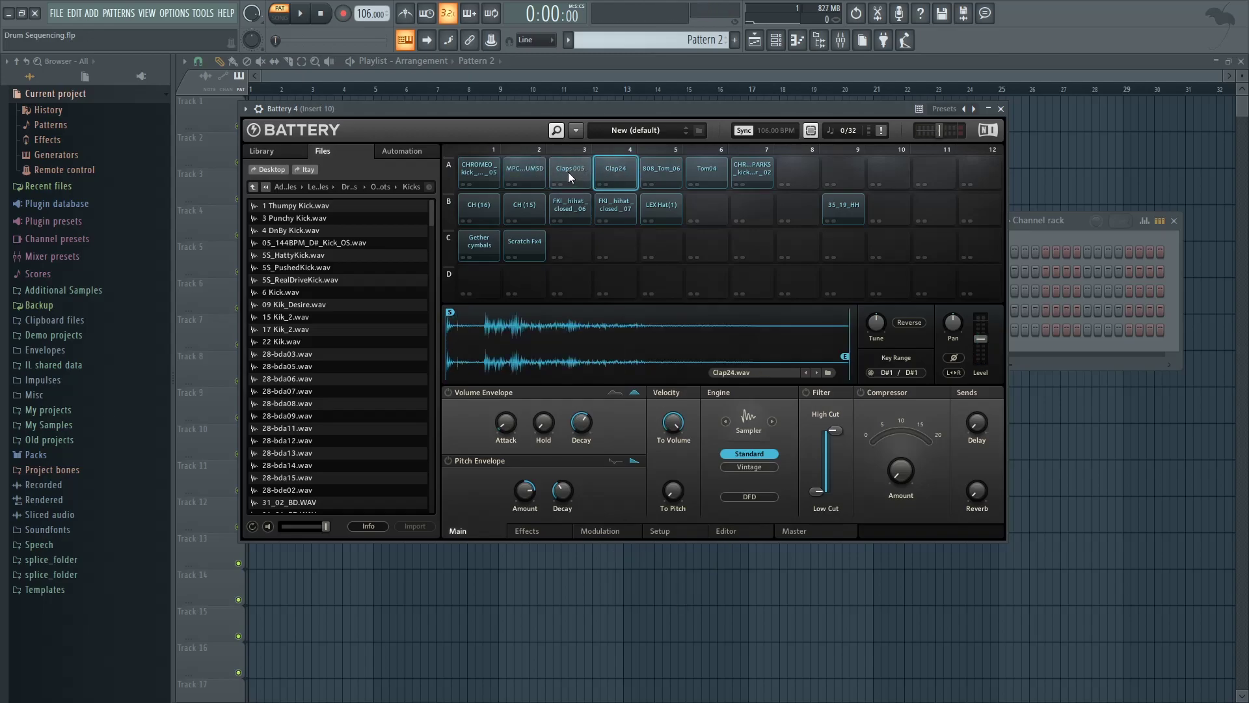
pyautogui.click(616, 171)
# Audition the 808_Tom_06 and Tom04 toms and the sample in cell A7 of the Battery 4 kit.
pyautogui.click(662, 169)
pyautogui.click(703, 167)
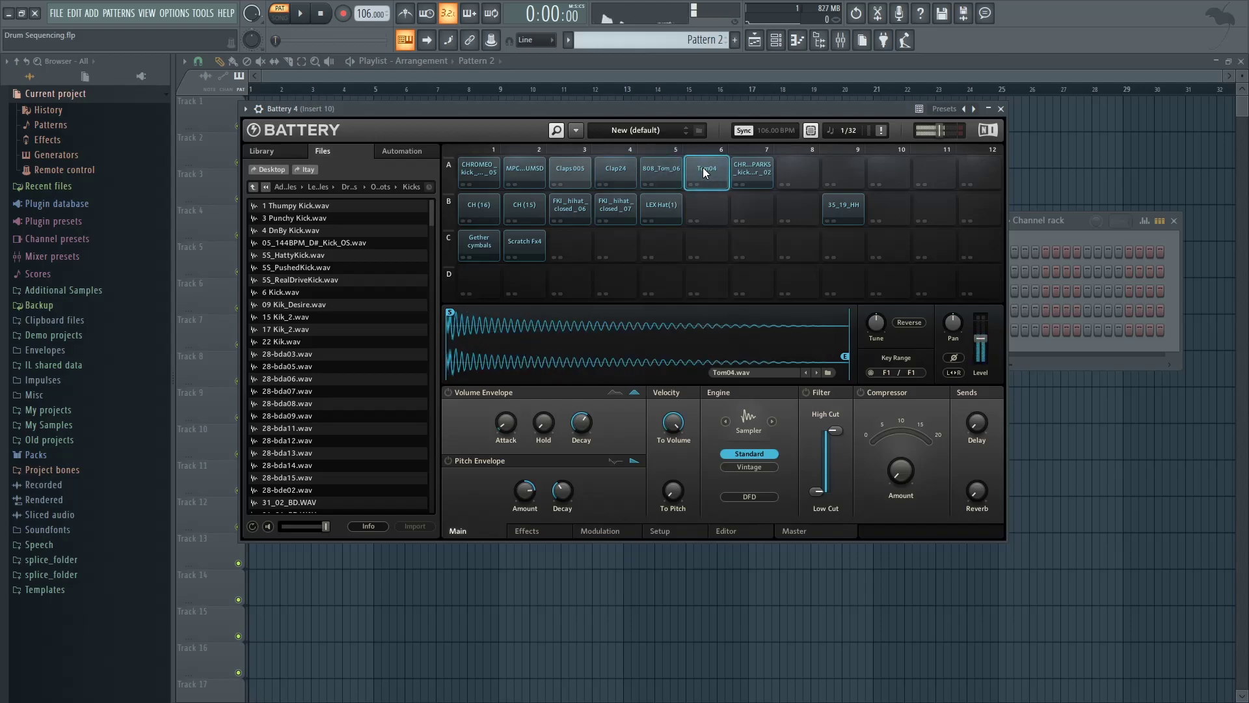
pyautogui.click(748, 169)
pyautogui.click(749, 169)
pyautogui.click(746, 167)
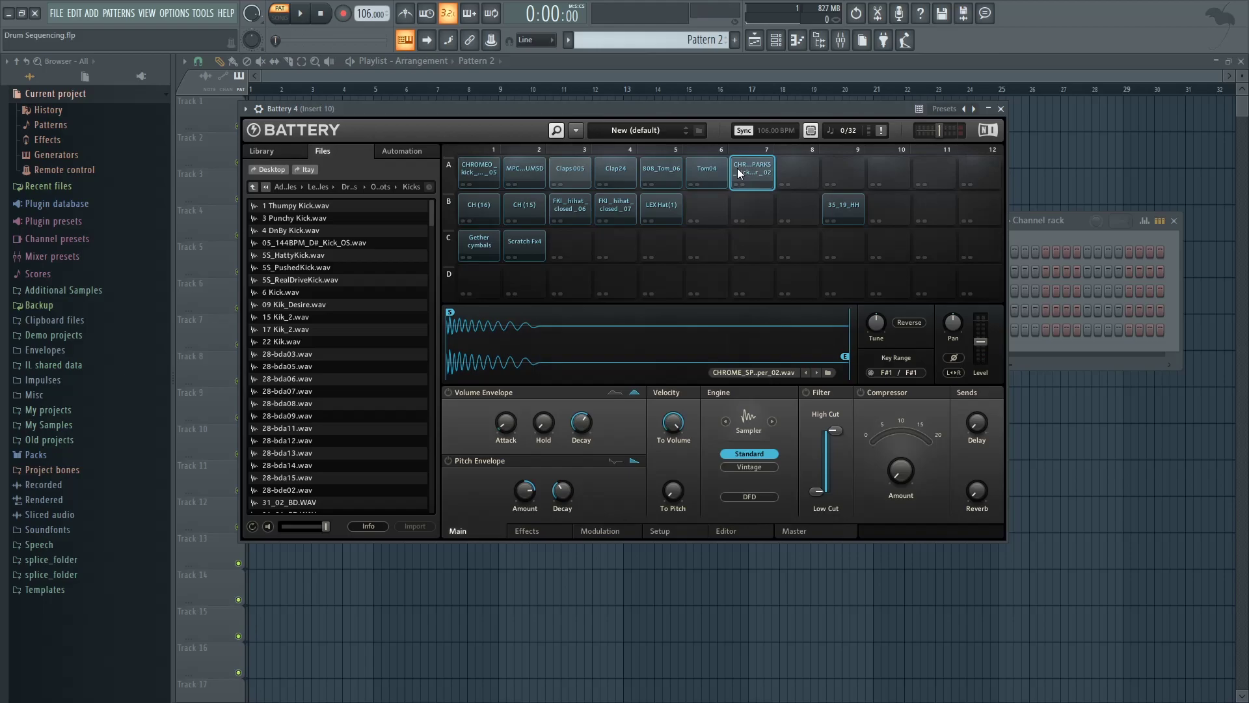
# Audition the hi-hat cells in row B of the kit, from CH (16) through LEX Hat(1) and 35_19_HH.
pyautogui.click(478, 207)
pyautogui.click(514, 198)
pyautogui.click(559, 208)
pyautogui.click(615, 208)
pyautogui.click(651, 204)
pyautogui.click(848, 208)
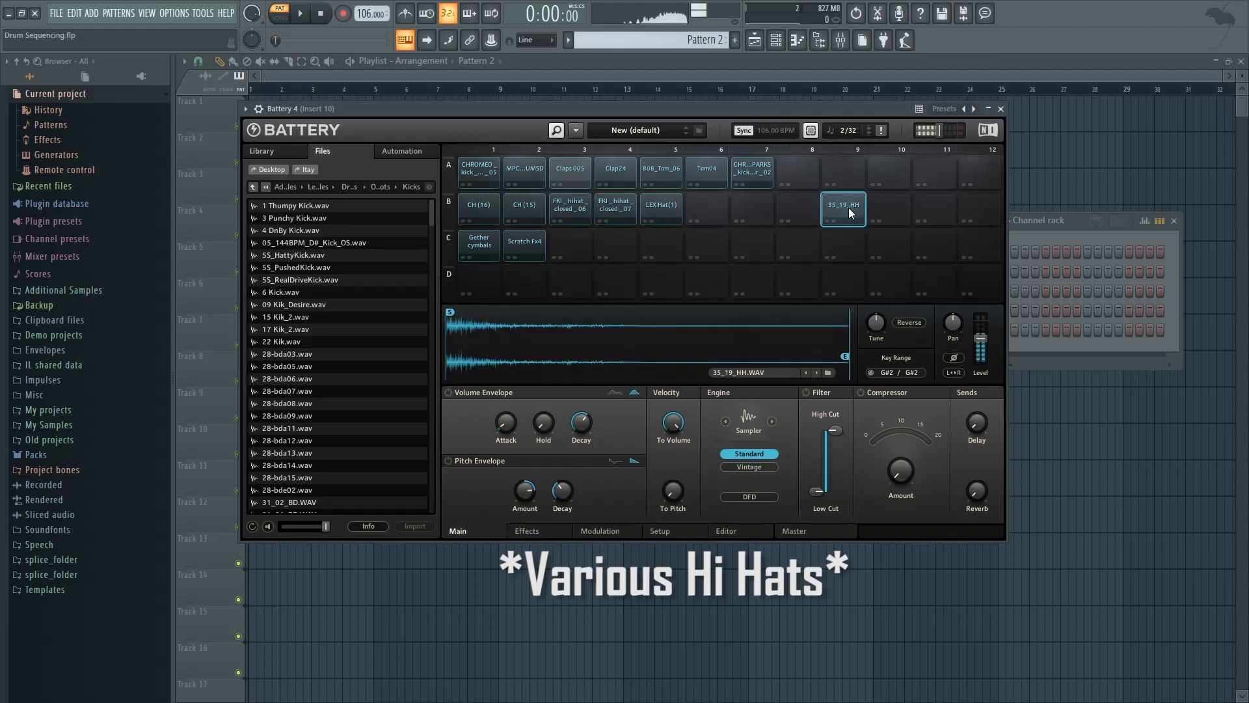
pyautogui.click(486, 204)
pyautogui.click(541, 206)
pyautogui.click(613, 205)
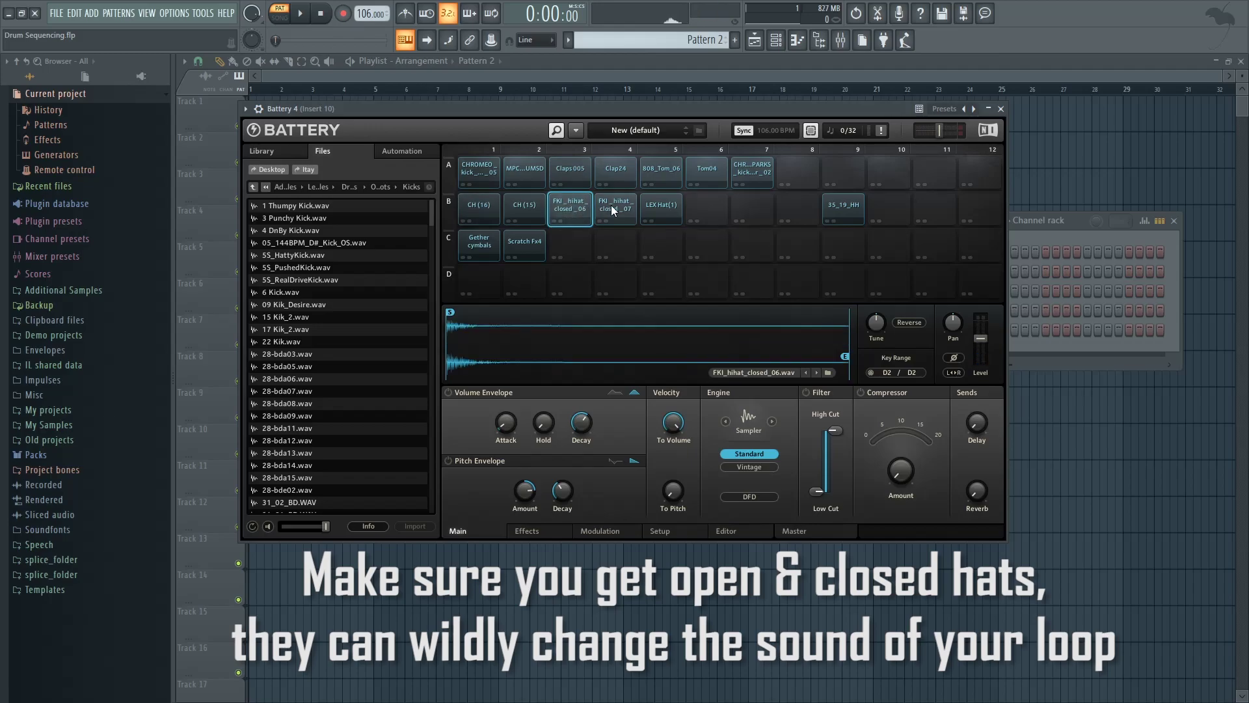
pyautogui.click(653, 201)
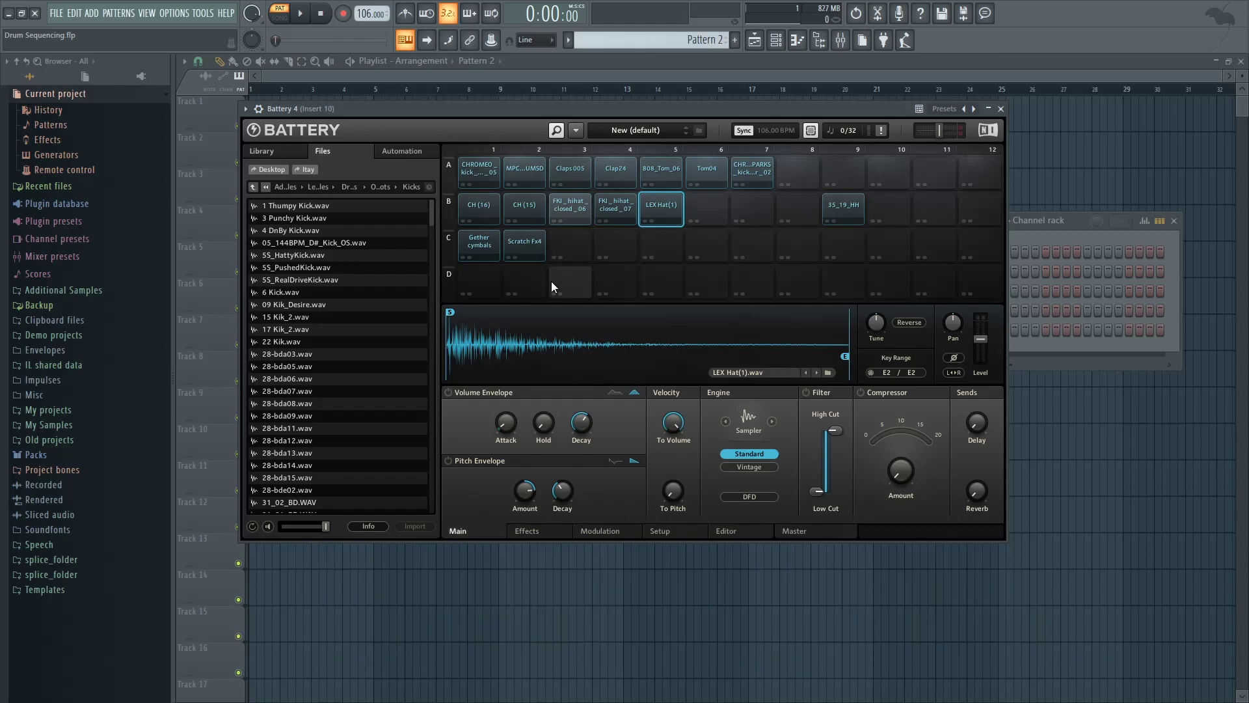
# Audition the Gether cymbals crash and the Scratch Fx4 sound in row C of the kit.
pyautogui.click(477, 242)
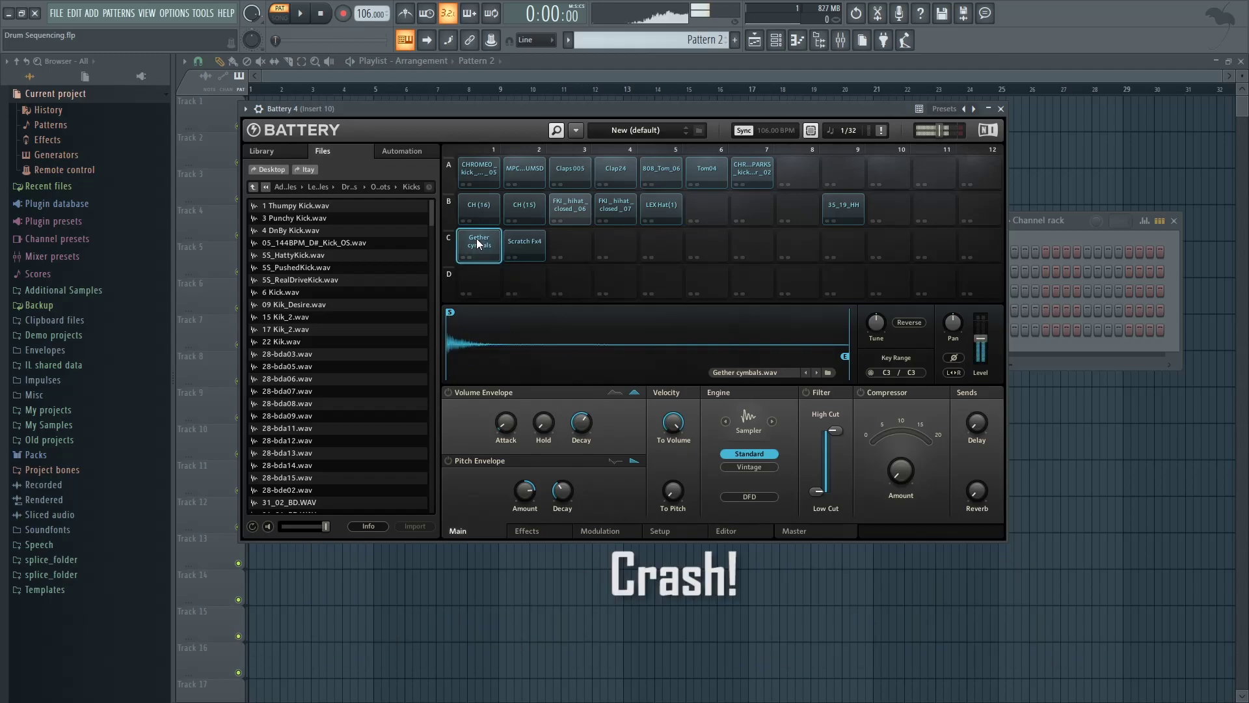
pyautogui.click(530, 246)
pyautogui.click(531, 246)
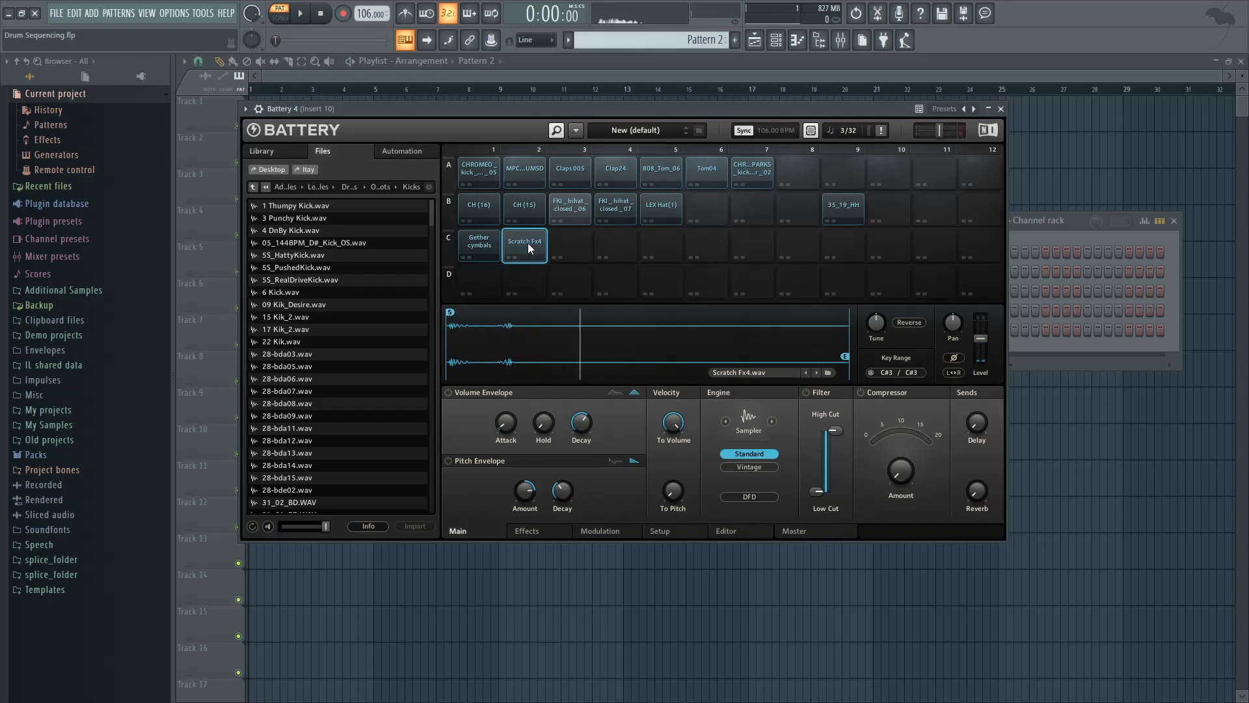
# Open the piano roll for the Battery 4 channel at the C3 range.
pyautogui.click(1036, 350)
pyautogui.rightClick(970, 329)
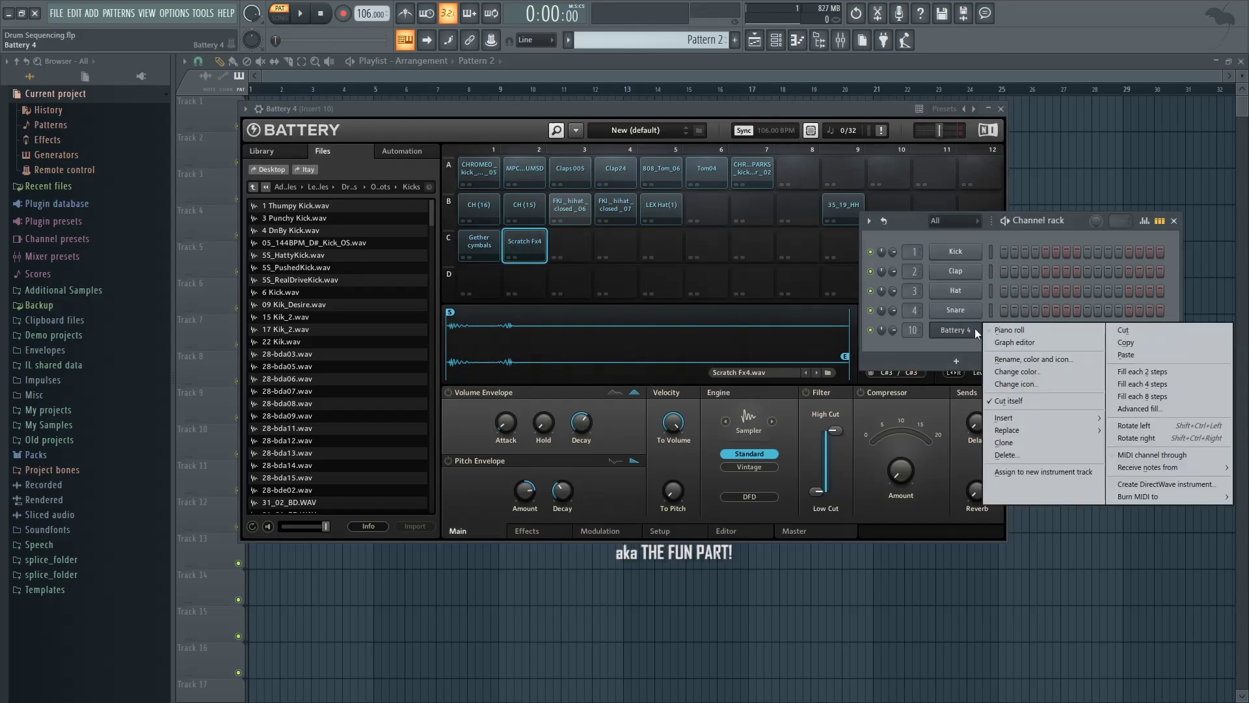
pyautogui.click(987, 331)
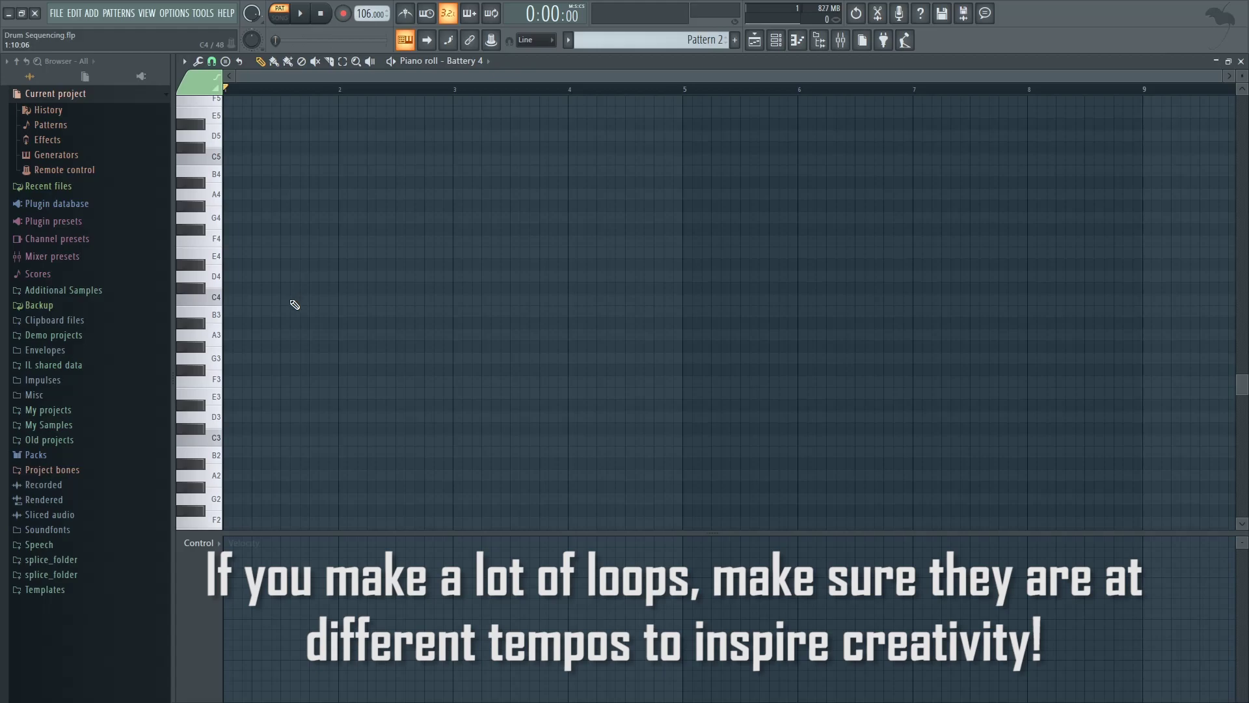
pyautogui.scroll(-3, 246, 372)
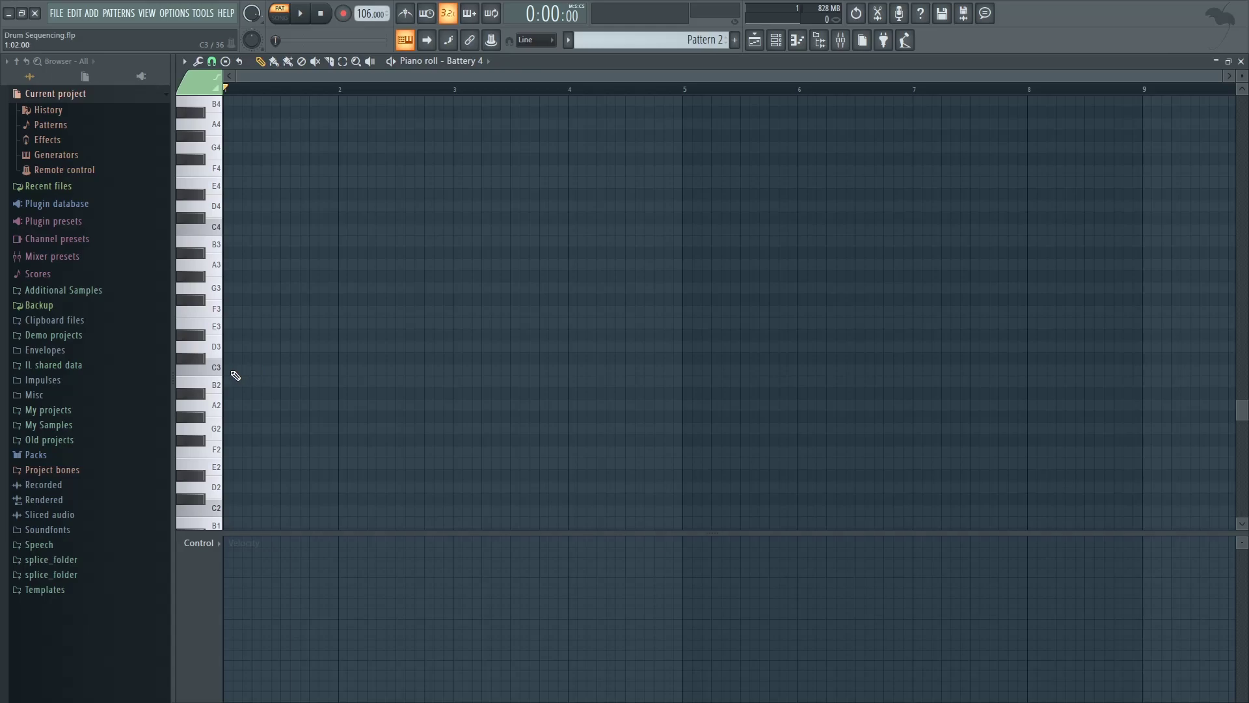
# Draw a C3 kick note at the start of bar 1 and cut it down to one beat.
pyautogui.click(229, 370)
pyautogui.click(237, 369)
pyautogui.rightClick(237, 370)
pyautogui.rightClick(227, 370)
pyautogui.moveTo(228, 368); pyautogui.dragTo(349, 370)
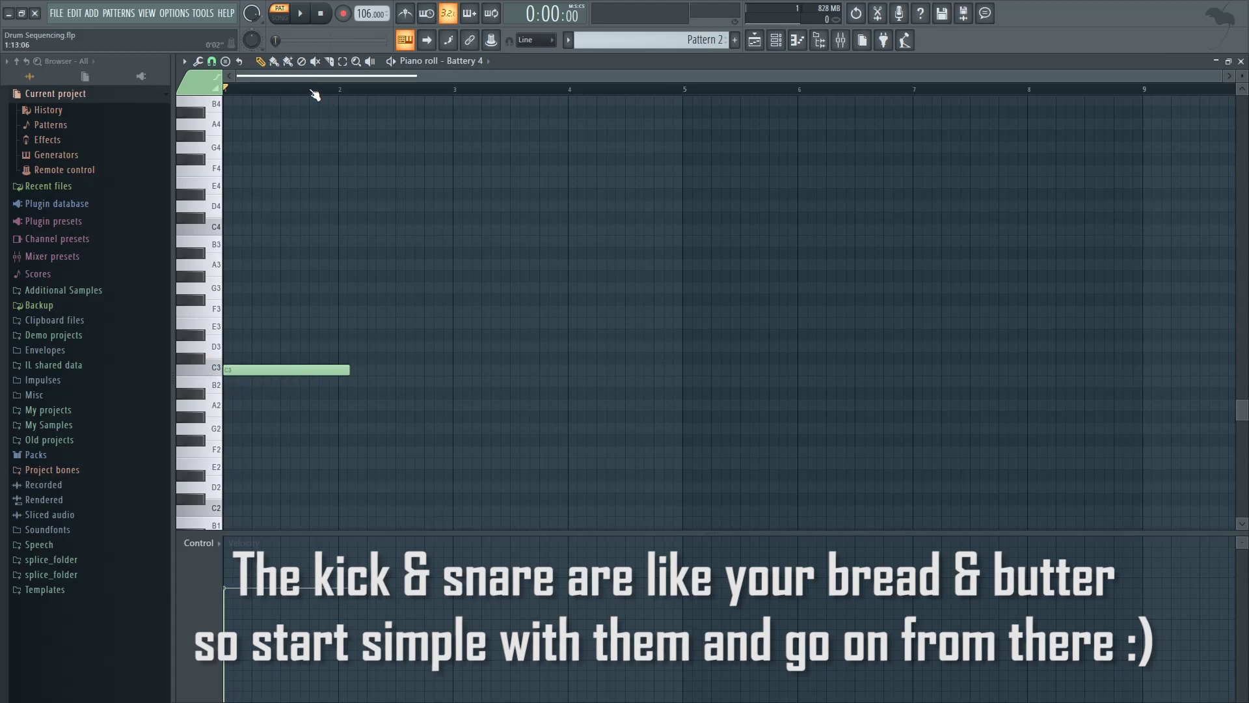
pyautogui.click(329, 60)
pyautogui.moveTo(259, 370); pyautogui.dragTo(257, 373)
pyautogui.click(261, 61)
pyautogui.rightClick(279, 370)
# Add C#3 snare notes on beats 2 and 4 of bar 1 plus a C3 kick before beat 4, with snap set to Cell.
pyautogui.click(257, 358)
pyautogui.click(302, 370)
pyautogui.moveTo(314, 358); pyautogui.dragTo(313, 358)
pyautogui.click(212, 62)
pyautogui.click(225, 107)
pyautogui.press('space')
pyautogui.moveTo(1222, 77); pyautogui.dragTo(904, 92)
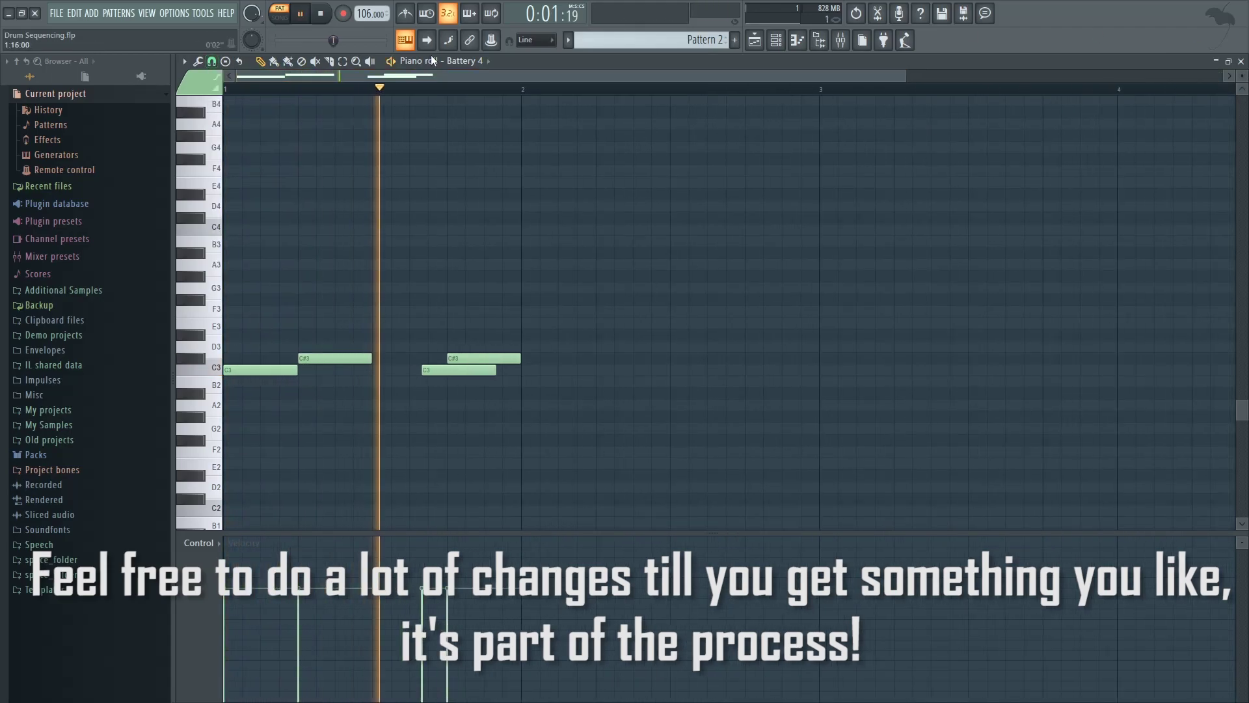
# Replace the second C3 kick in bar 1 with one starting on step 11 and check it in playback.
pyautogui.press('space')
pyautogui.click(244, 382)
pyautogui.rightClick(289, 380)
pyautogui.rightClick(440, 371)
pyautogui.click(417, 370)
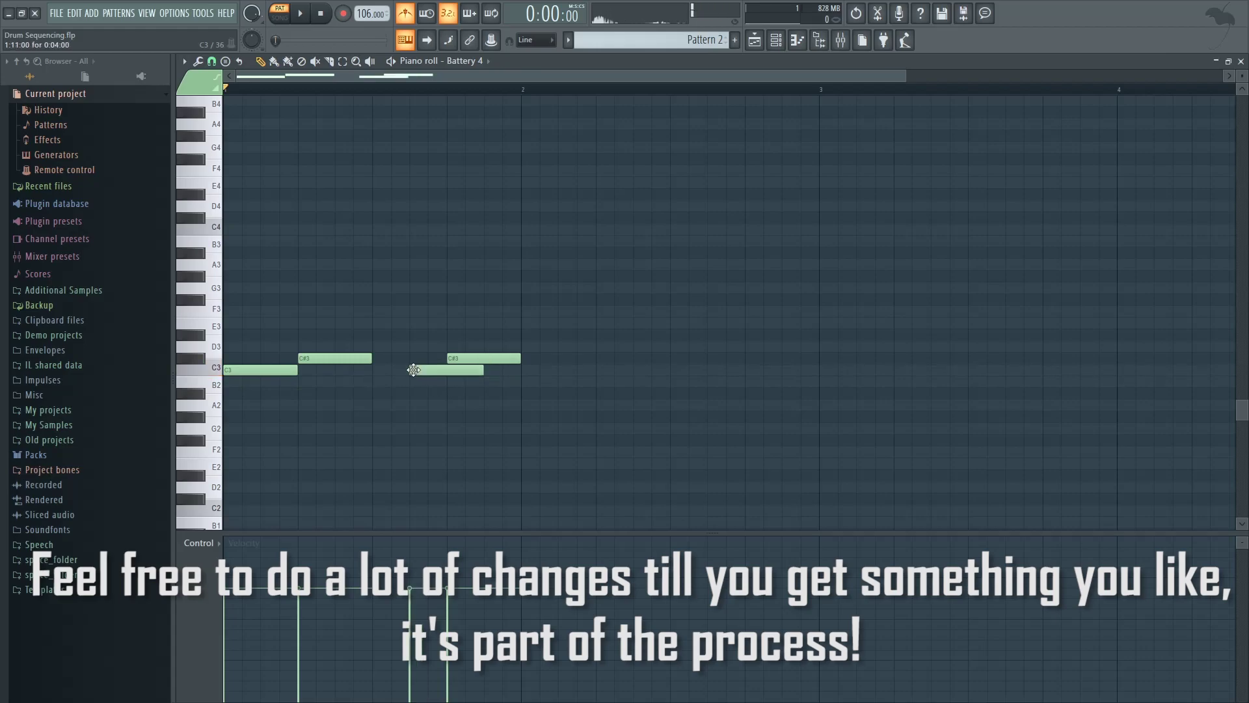
pyautogui.press('space')
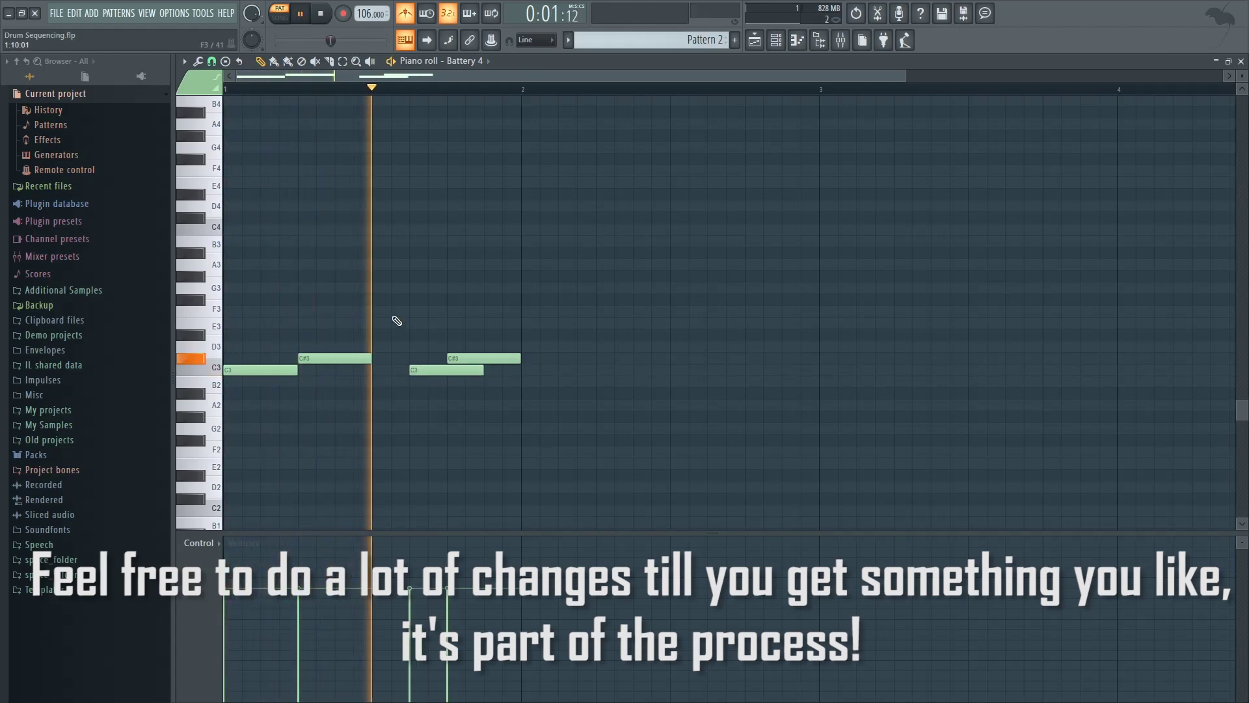
pyautogui.press('space')
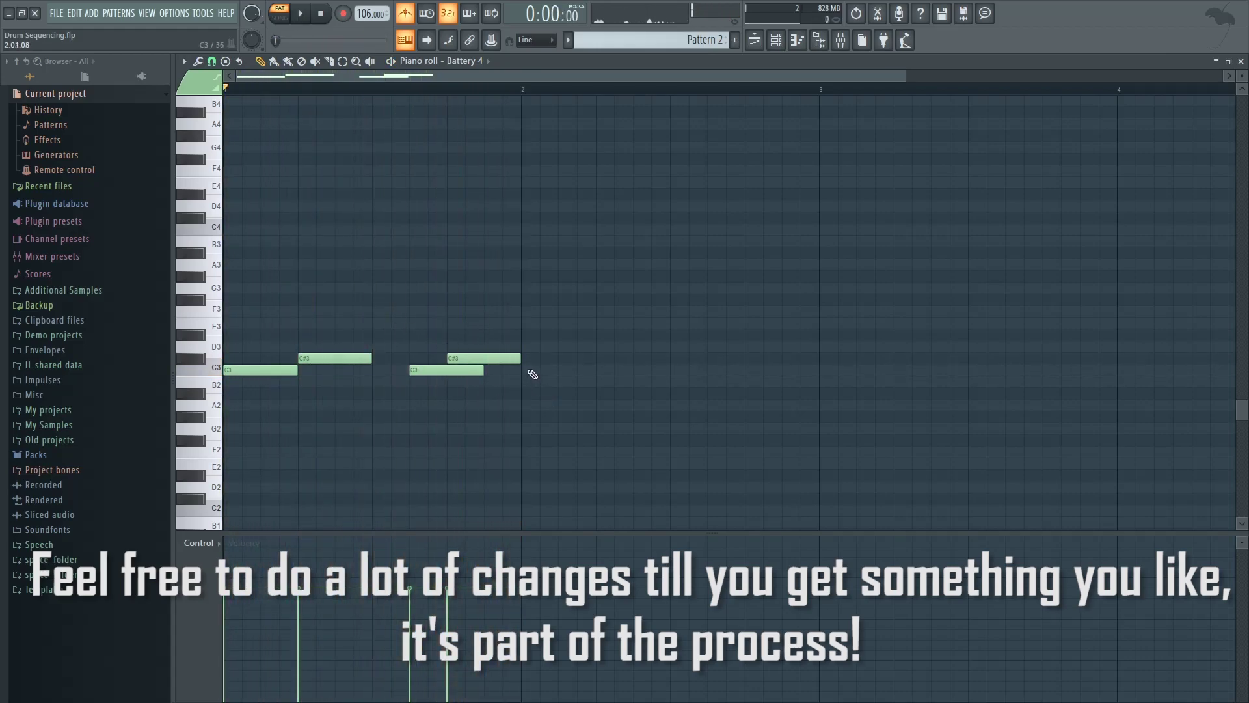
# Add a C3 kick on step 7 of bar 1, make all its kicks two steps long, and play the pattern.
pyautogui.click(352, 369)
pyautogui.press('space')
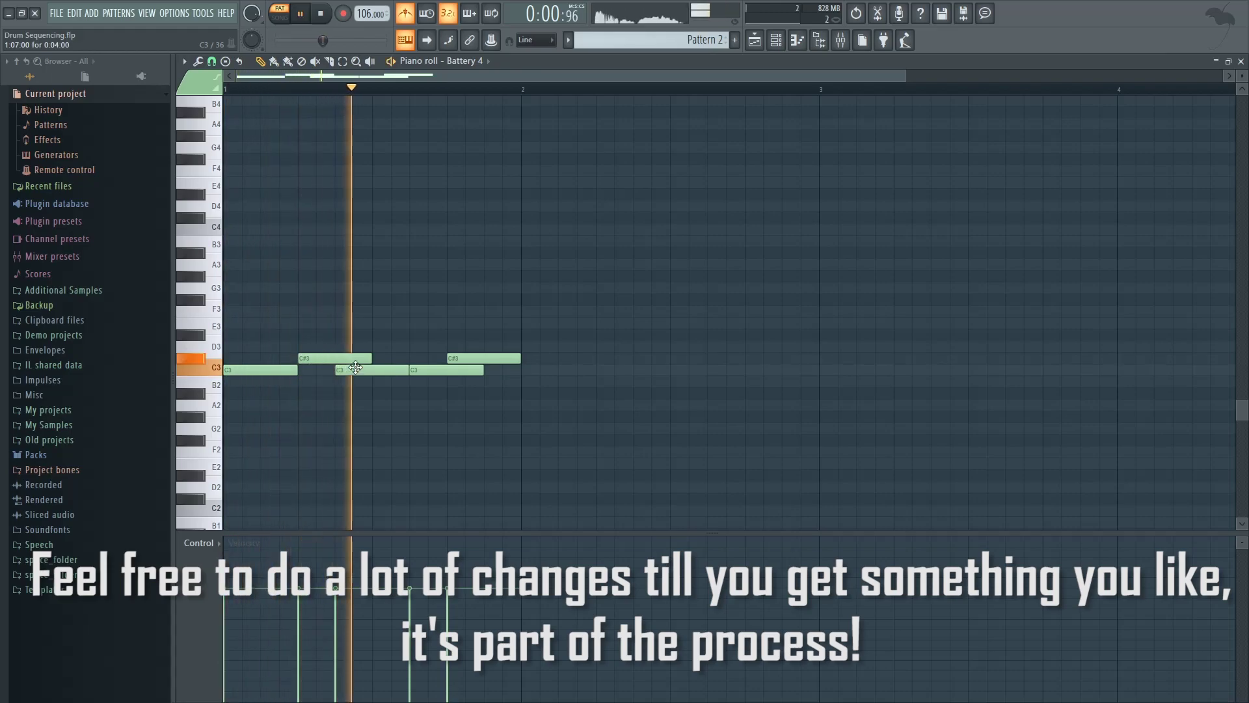
pyautogui.press('space')
pyautogui.rightClick(416, 371)
pyautogui.click(338, 368)
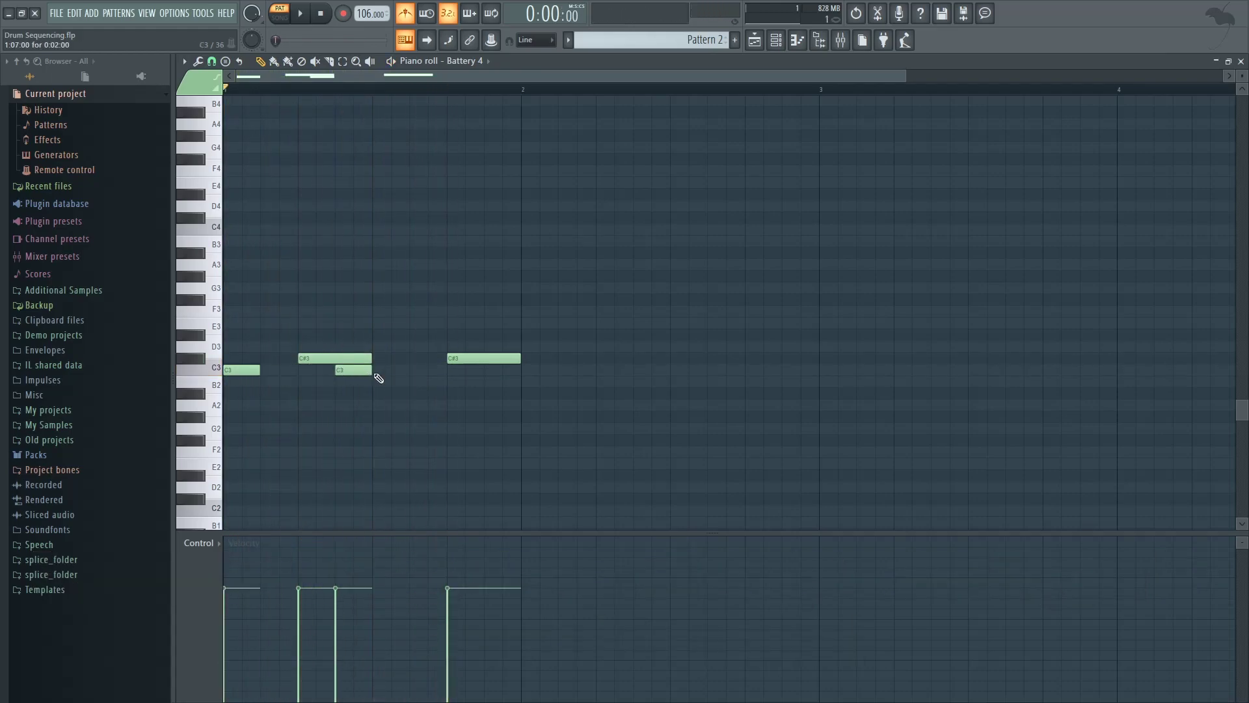
pyautogui.moveTo(384, 372); pyautogui.dragTo(412, 378)
pyautogui.press('space')
pyautogui.press('space')
pyautogui.press('space')
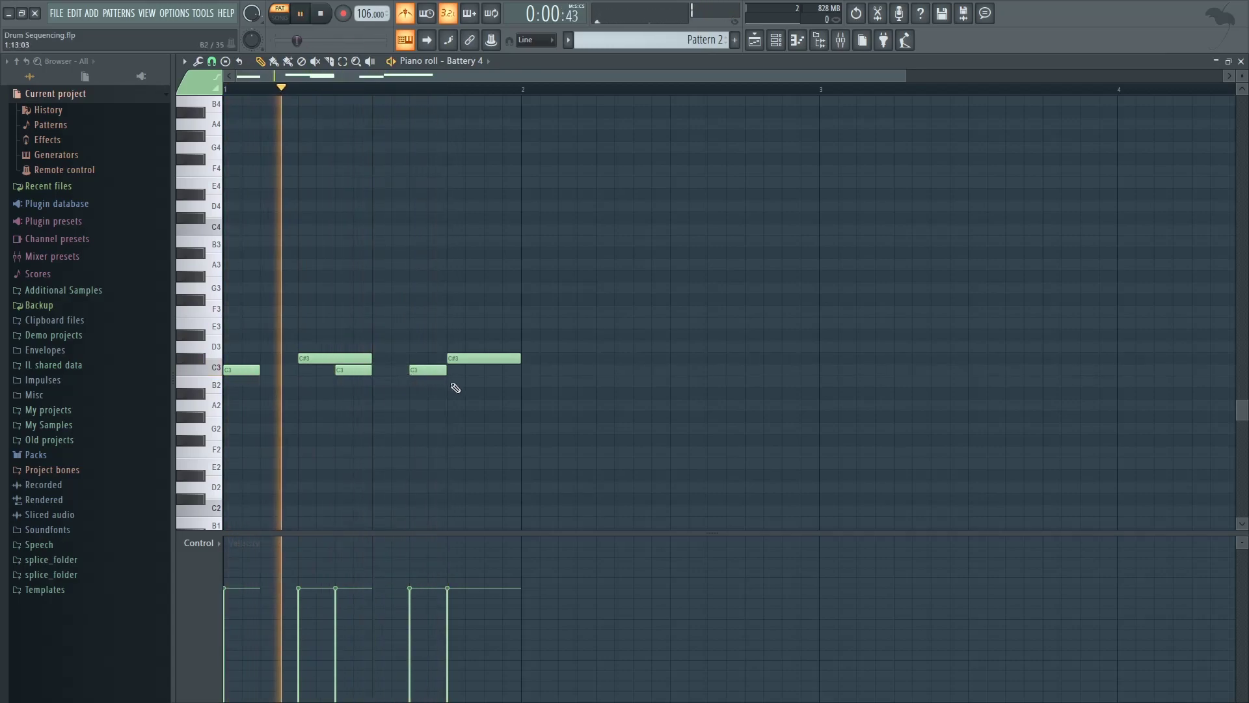
# Duplicate the bar 1 pattern into bar 2, move bar 2's first kick back to step 15 of bar 1, and play it.
pyautogui.hotkey('ctrl', 'b')
pyautogui.press('space')
pyautogui.moveTo(532, 370); pyautogui.dragTo(495, 370)
pyautogui.click(403, 89)
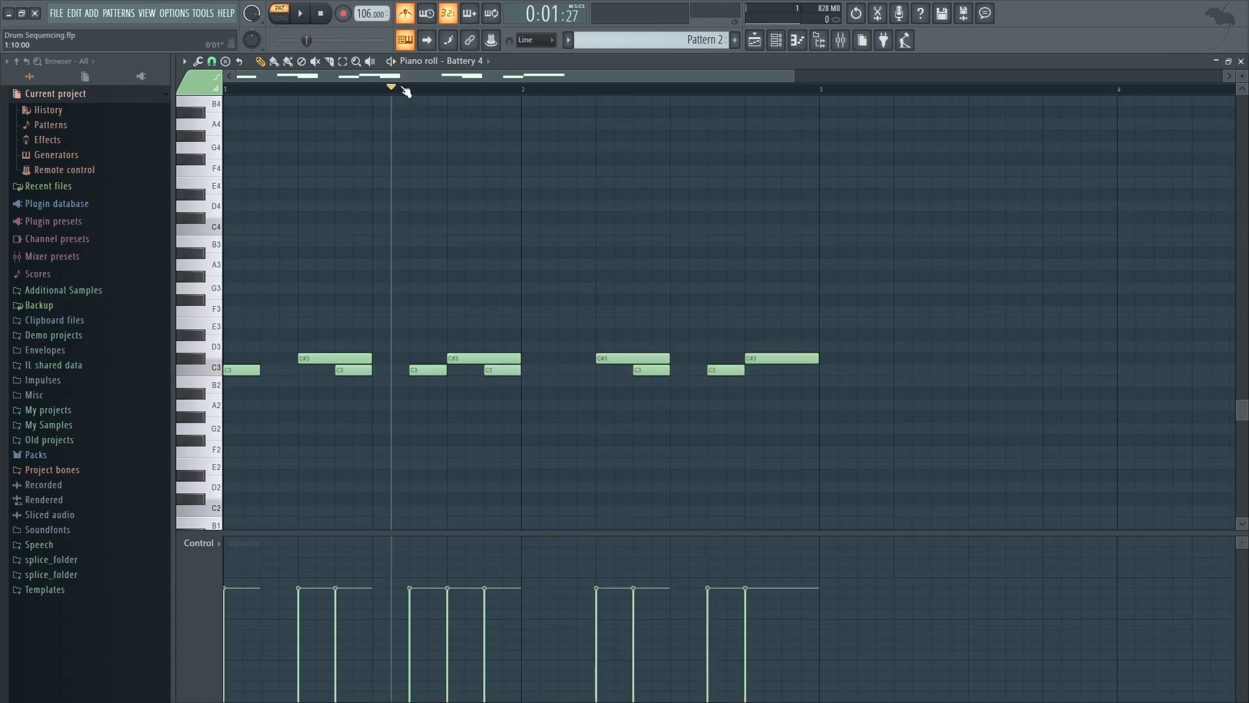
pyautogui.press('space')
pyautogui.press('space')
# Add a two-step C3 kick on step 4 of bar 2, return the playhead to the start, and turn off the metronome.
pyautogui.click(562, 369)
pyautogui.press('space')
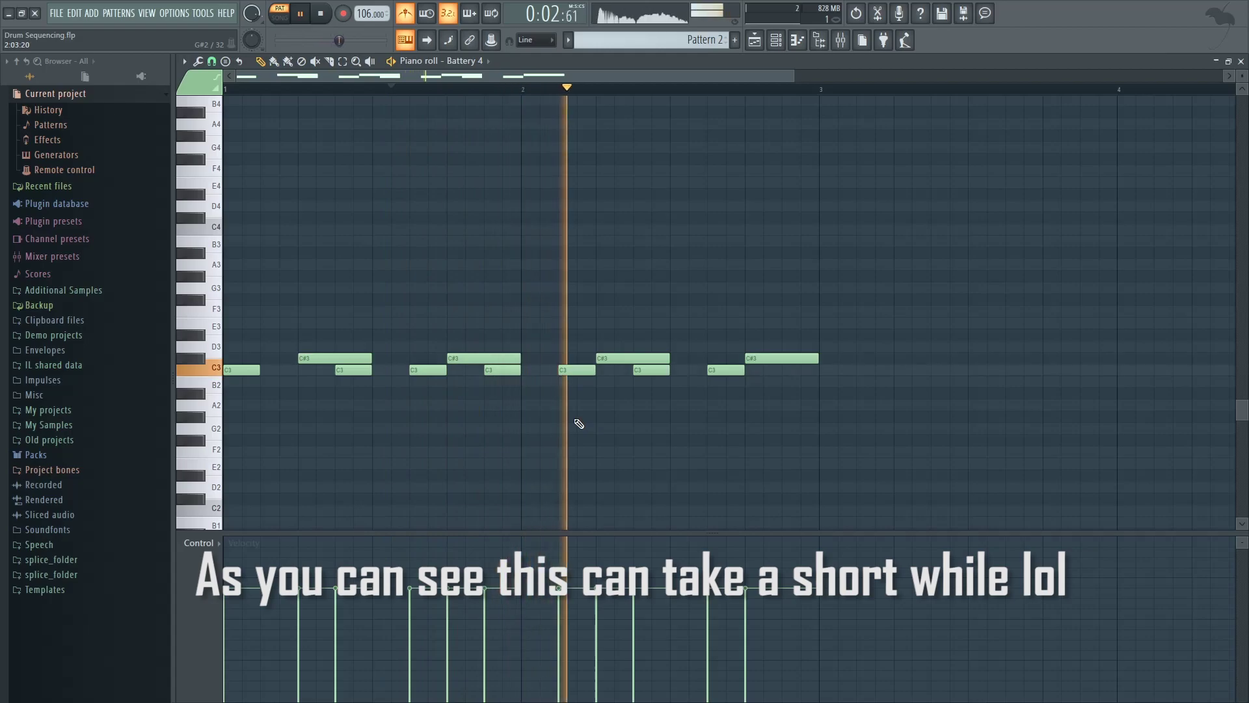
pyautogui.moveTo(576, 369); pyautogui.dragTo(594, 370)
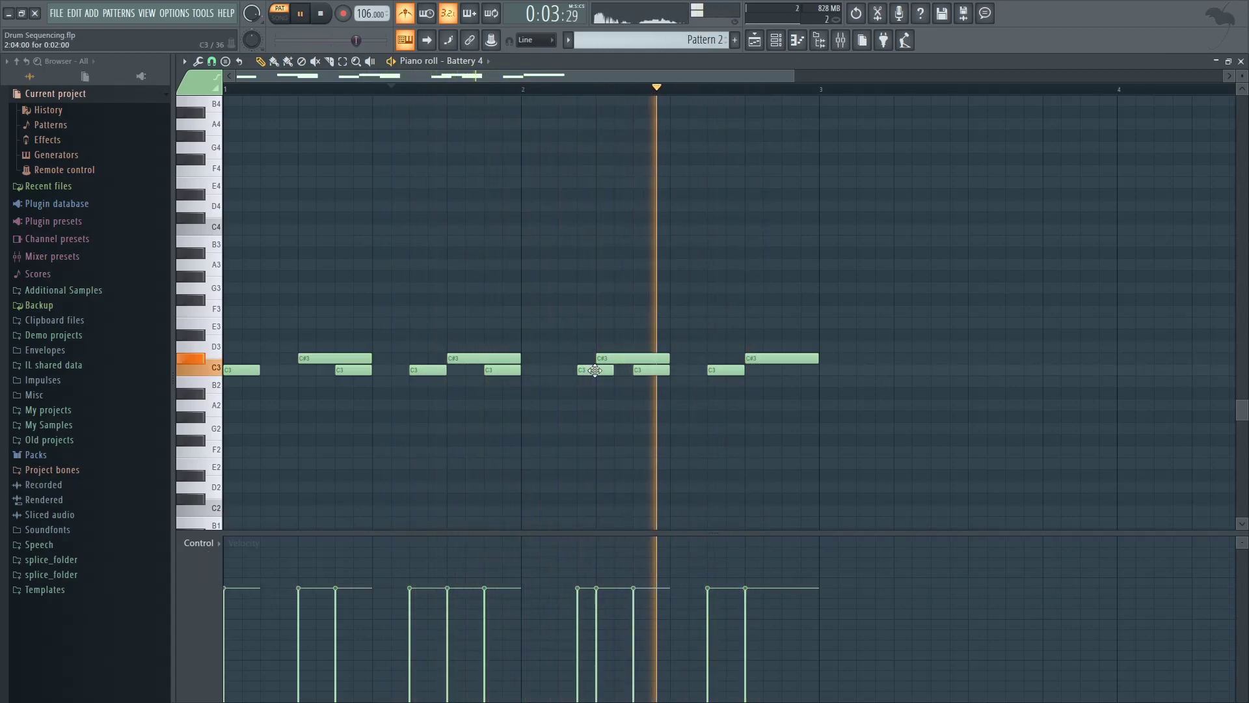
pyautogui.press('space')
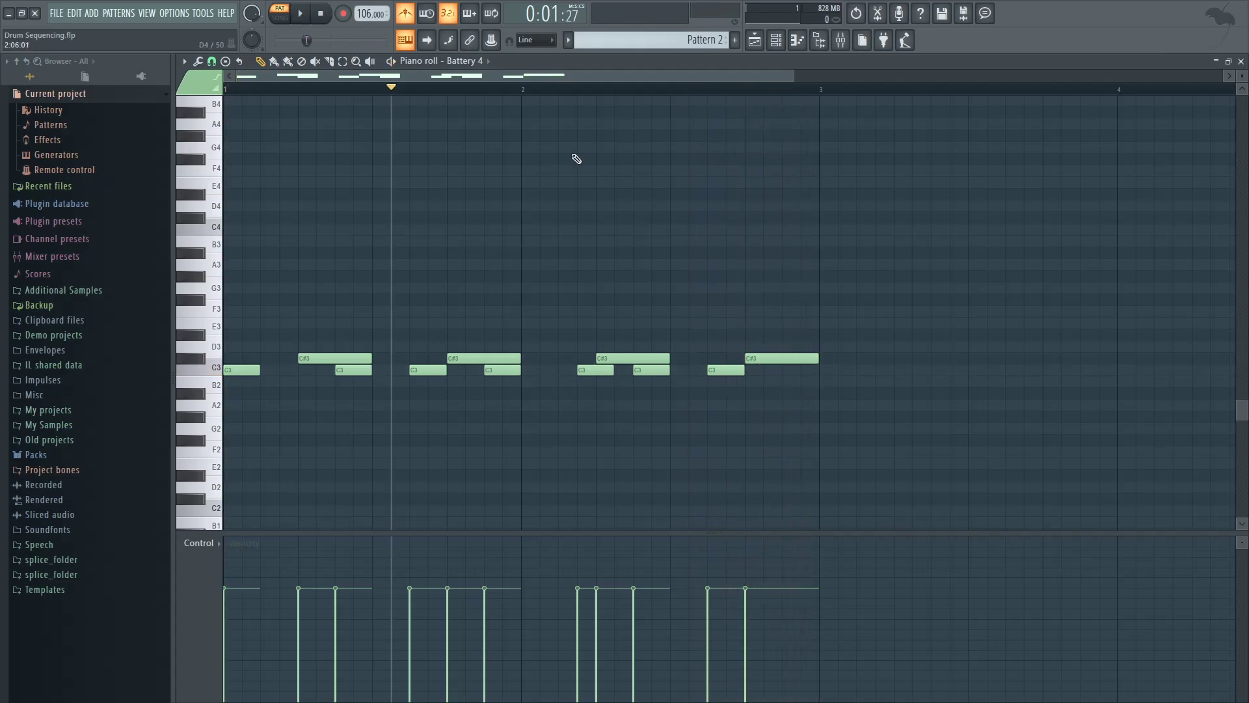
pyautogui.moveTo(529, 92); pyautogui.dragTo(97, 62)
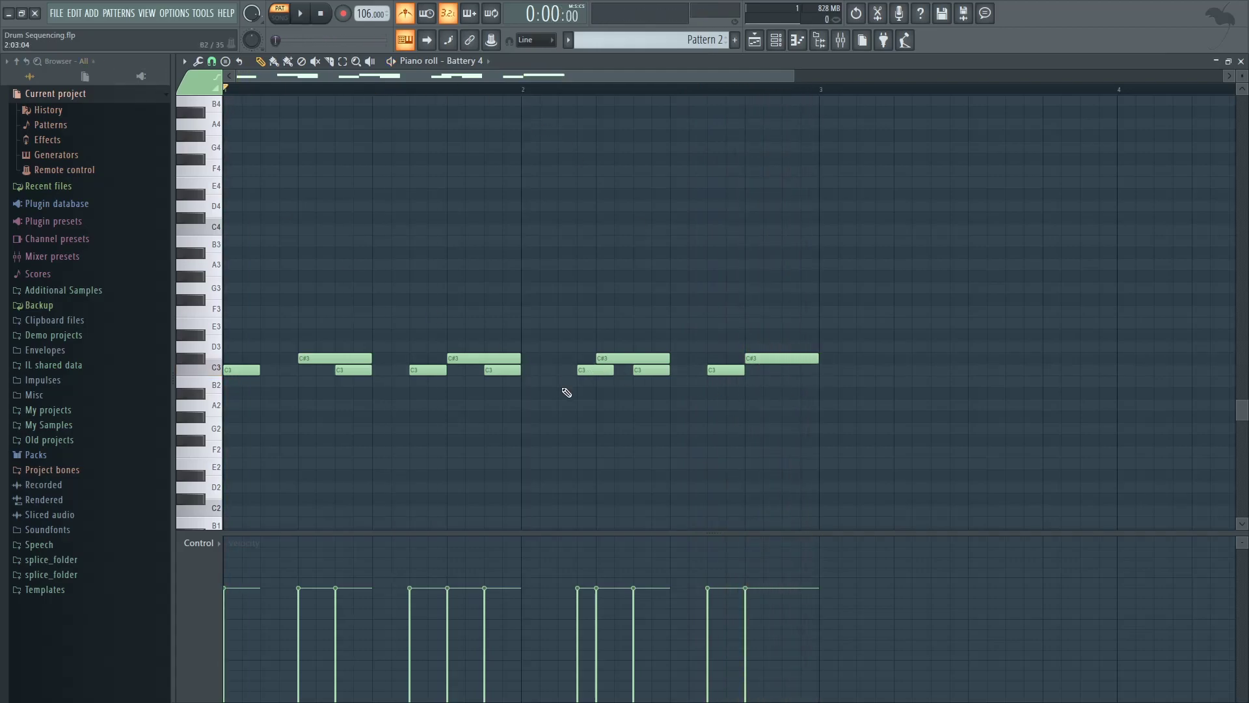
pyautogui.hotkey('ctrl', 'm')
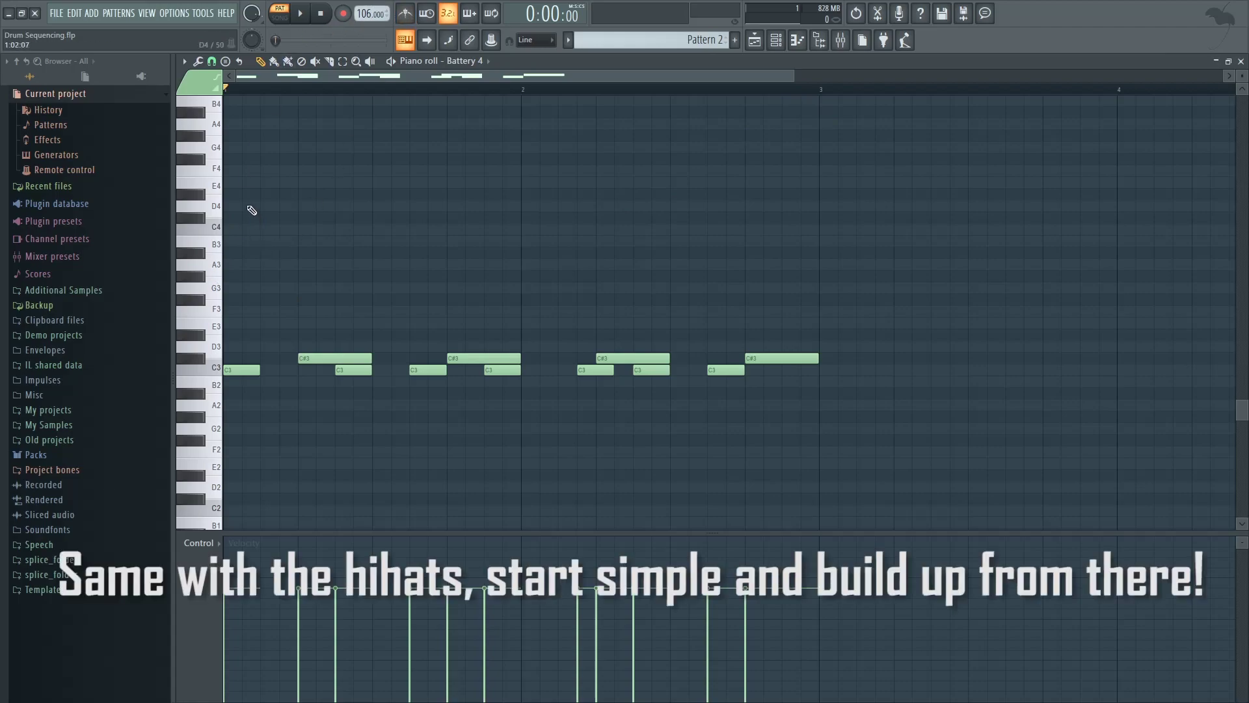
# Place two-step E4 hi-hat notes on every beat of bars 1 and 2 and play the loop.
pyautogui.click(239, 183)
pyautogui.click(313, 184)
pyautogui.click(388, 183)
pyautogui.click(460, 184)
pyautogui.click(538, 184)
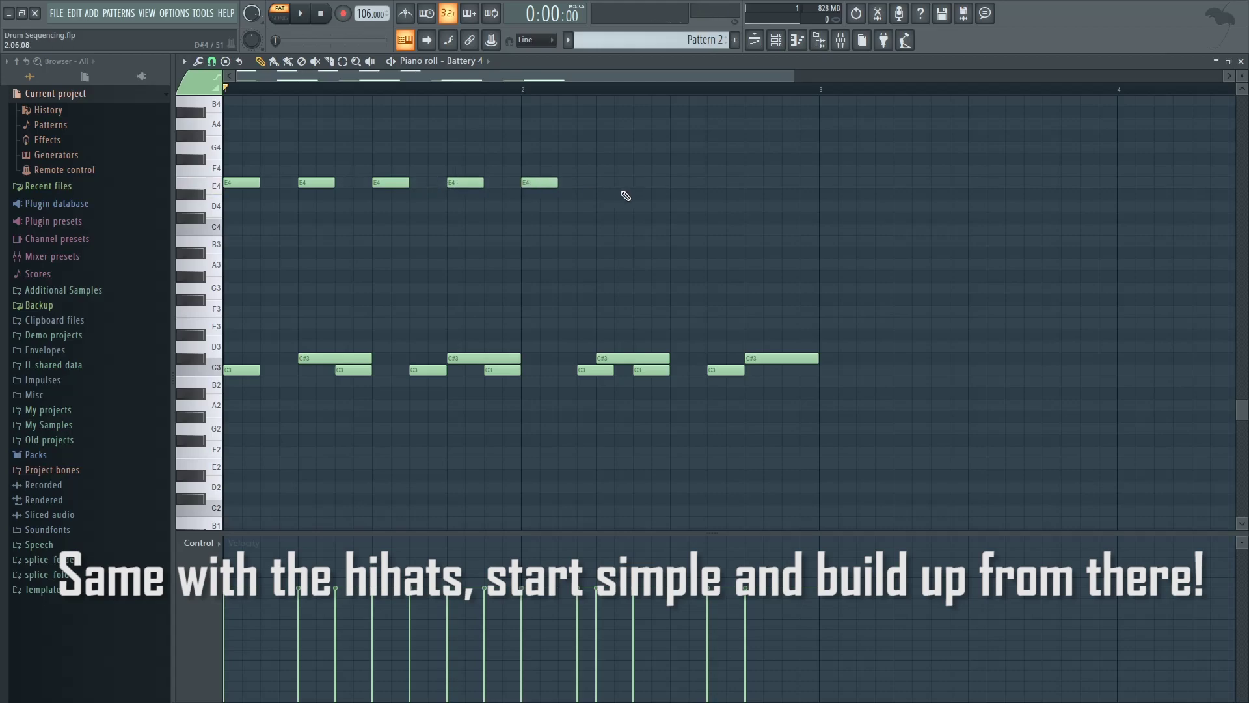
pyautogui.click(610, 183)
pyautogui.click(684, 183)
pyautogui.click(747, 183)
pyautogui.press('space')
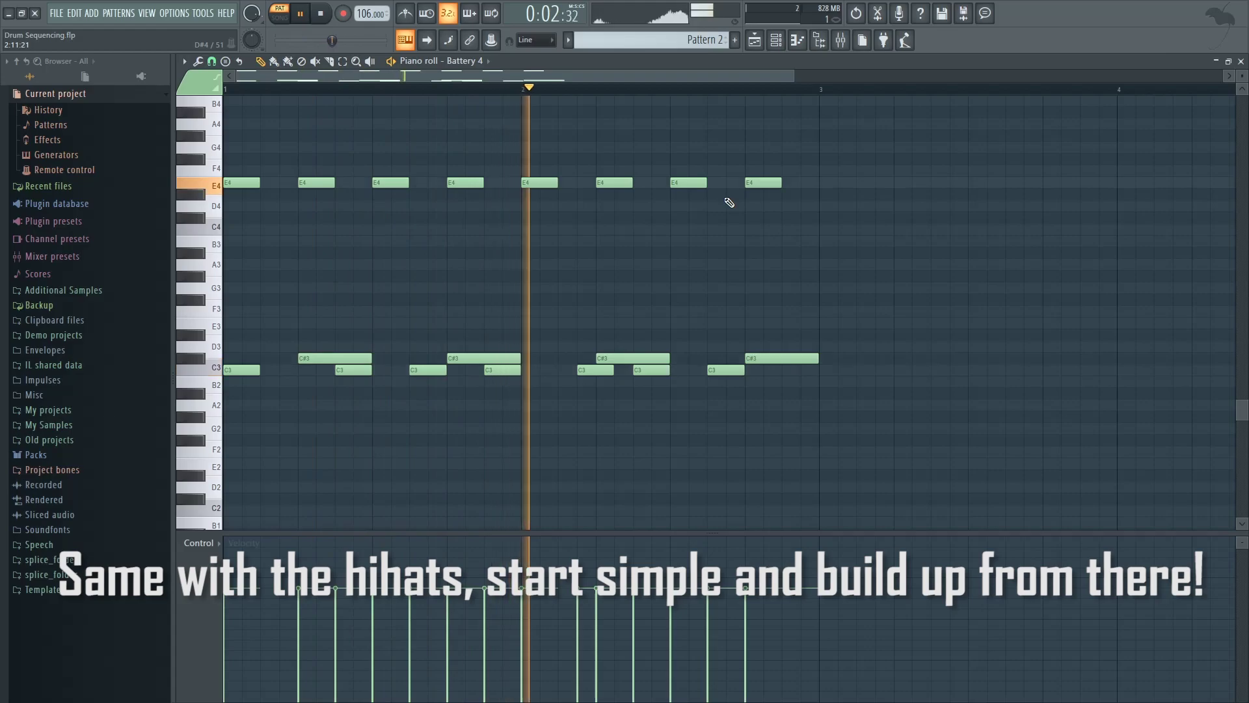
pyautogui.press('space')
# Set the snap to 1/6 beat and replace the first C3 kick of bar 2 with one slightly closer to beat 2.
pyautogui.scroll(-3, 550, 270)
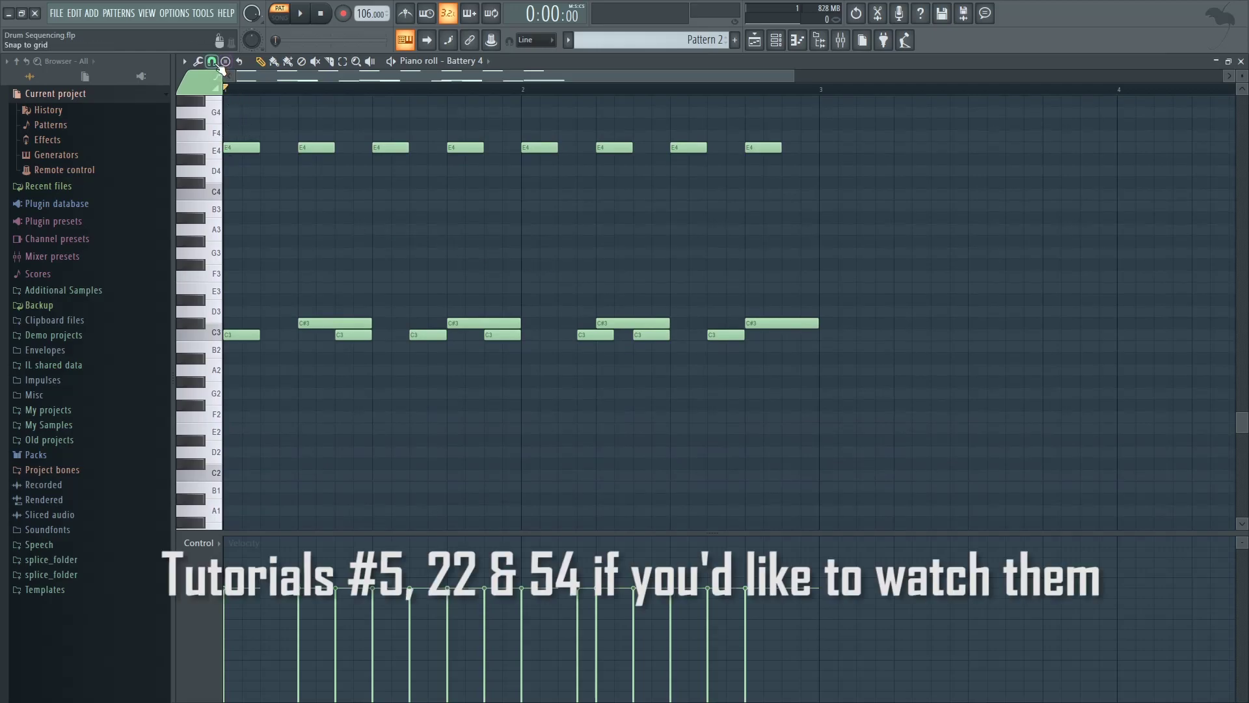
pyautogui.click(212, 61)
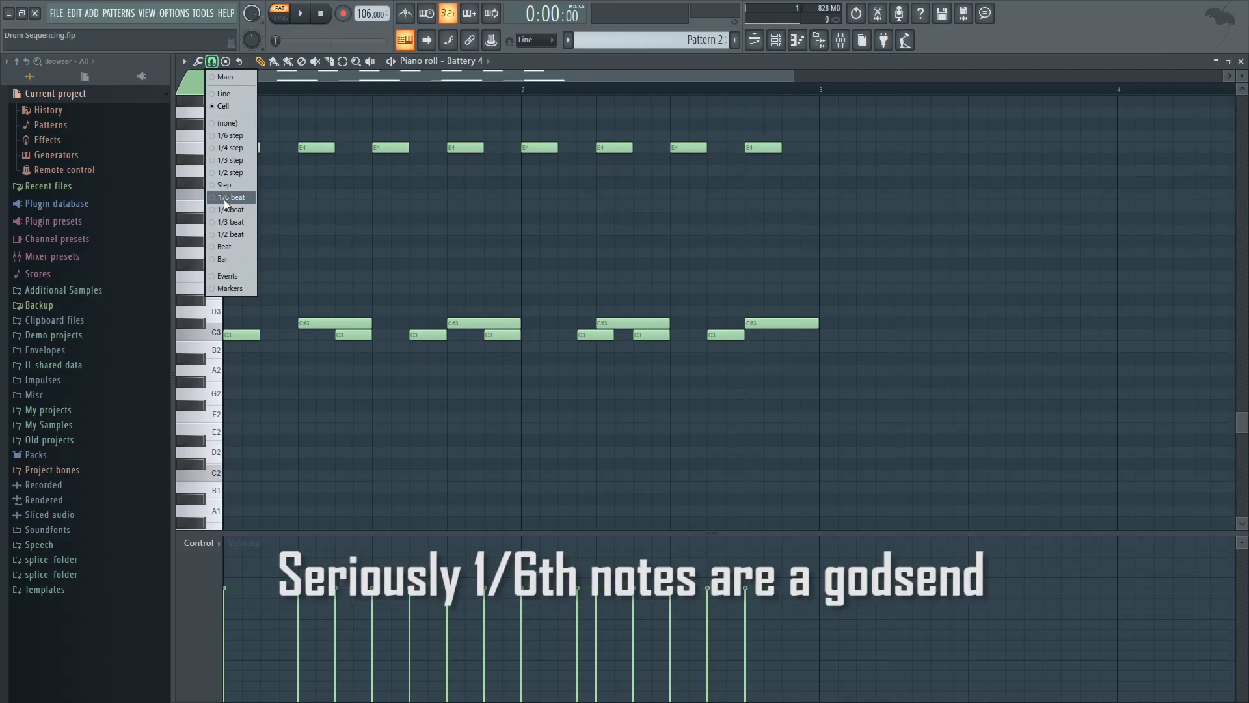
pyautogui.click(224, 199)
pyautogui.moveTo(794, 77); pyautogui.dragTo(722, 99)
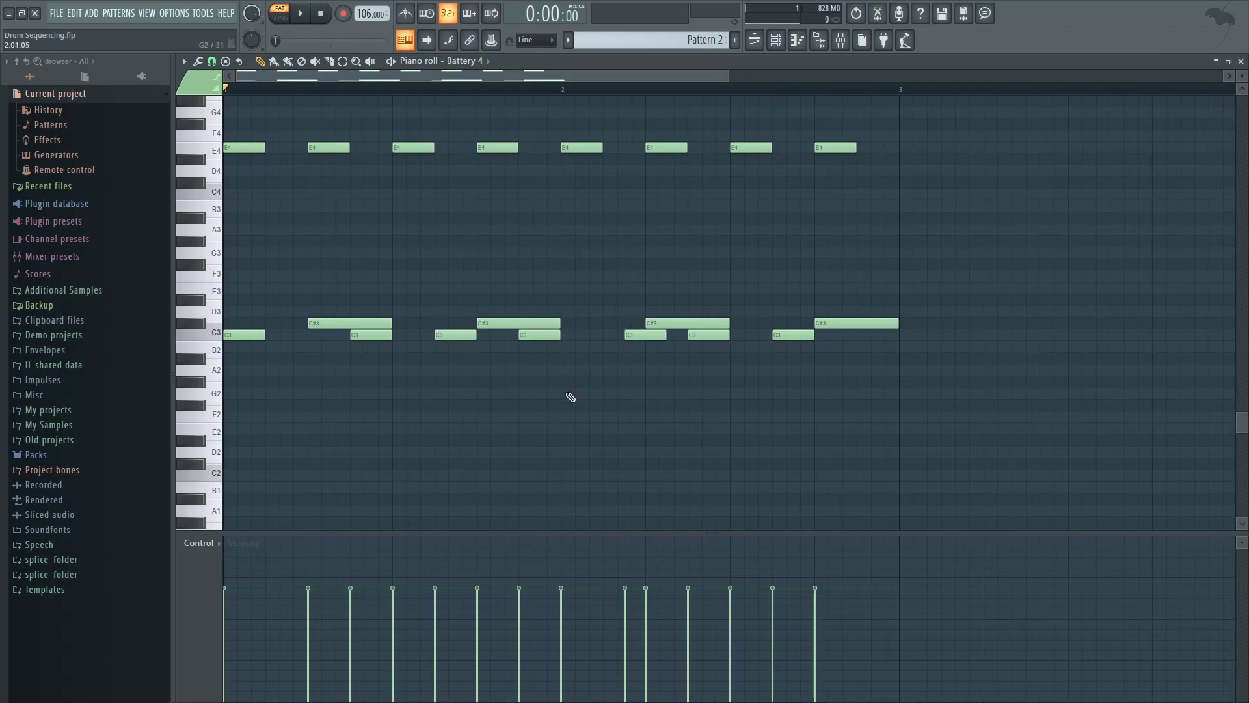
pyautogui.rightClick(640, 337)
pyautogui.click(635, 337)
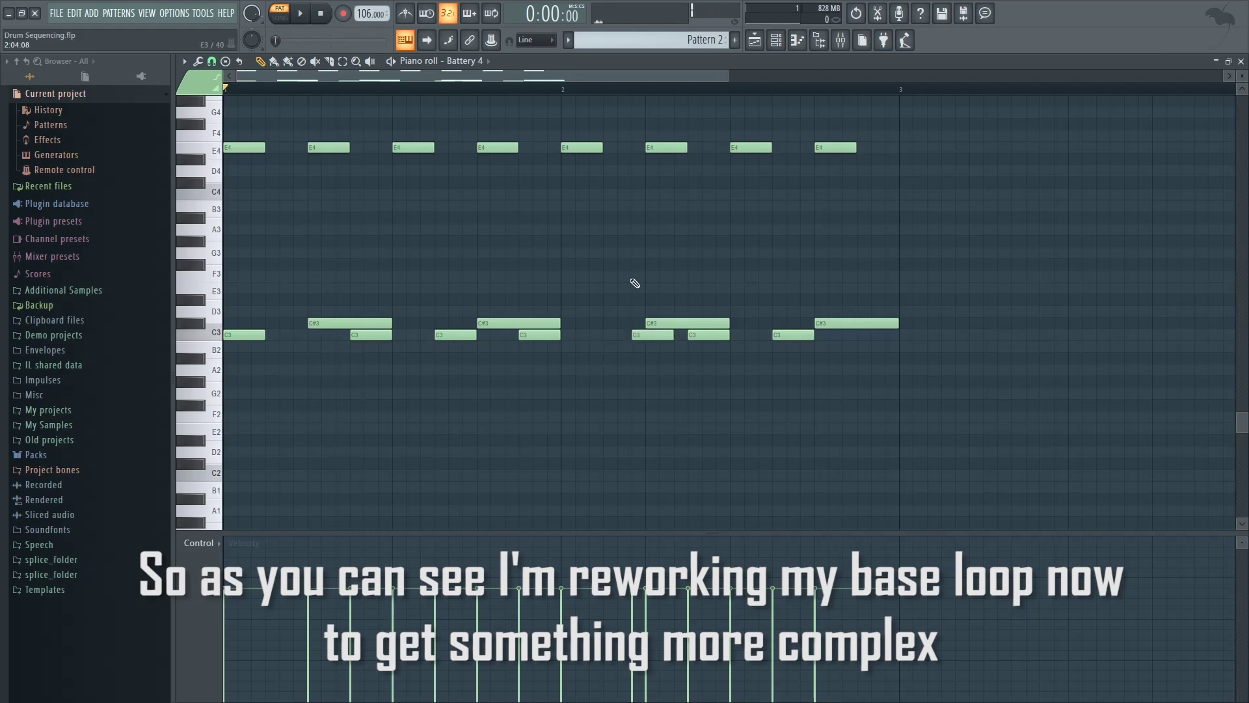
# Compare the two placements of bar 2's first C3 kick, restore the one closer to beat 2, and shorten it to end at the snare.
pyautogui.click(565, 90)
pyautogui.hotkey('ctrl', 'alt', 'z')
pyautogui.hotkey('ctrl', 'alt', 'z')
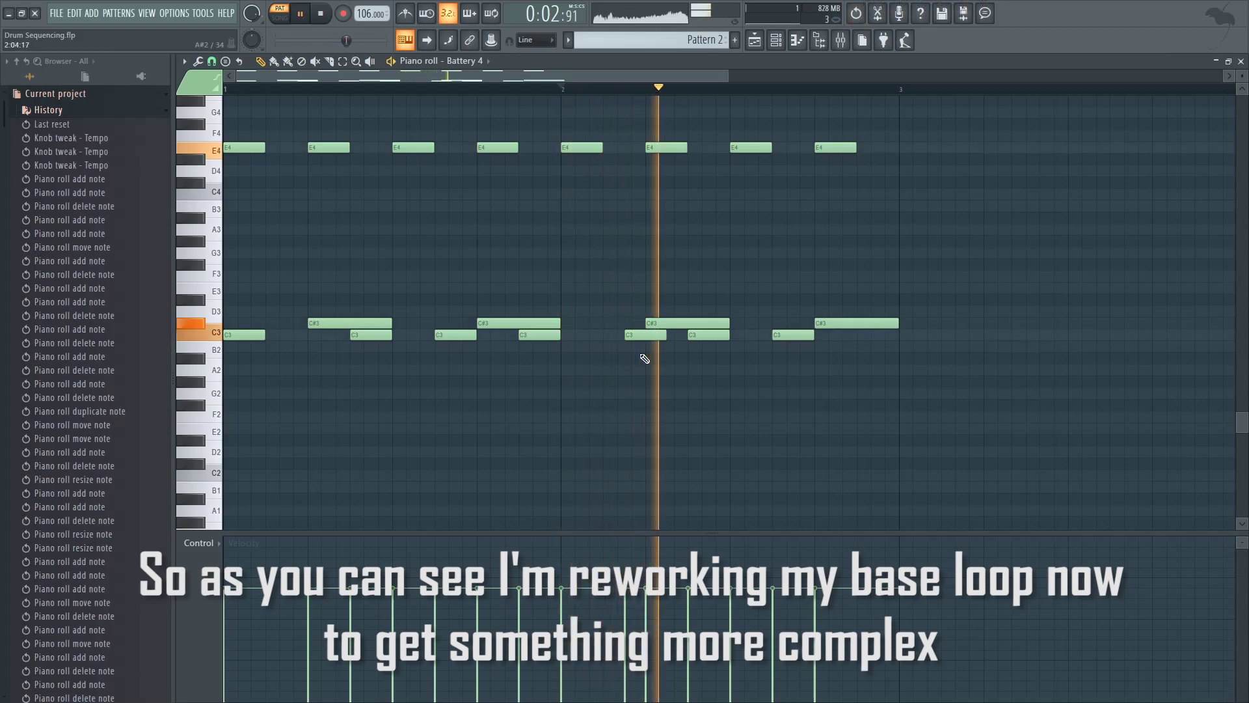
pyautogui.press('space')
pyautogui.hotkey('ctrl', 'shift', 'z')
pyautogui.press('space')
pyautogui.press('space')
pyautogui.moveTo(630, 336); pyautogui.dragTo(666, 335)
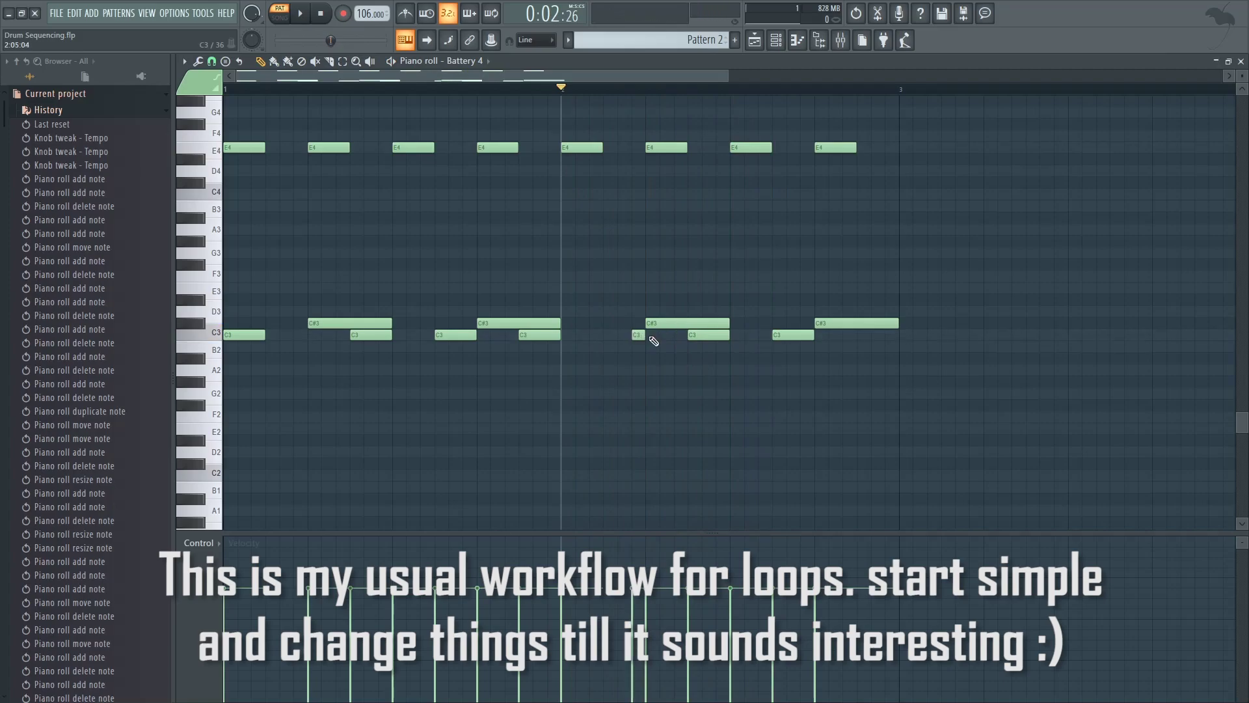
# Try a slightly later start for the C3 kick on step 7 of bar 1, play it, and restore its start.
pyautogui.moveTo(314, 91); pyautogui.dragTo(166, 127)
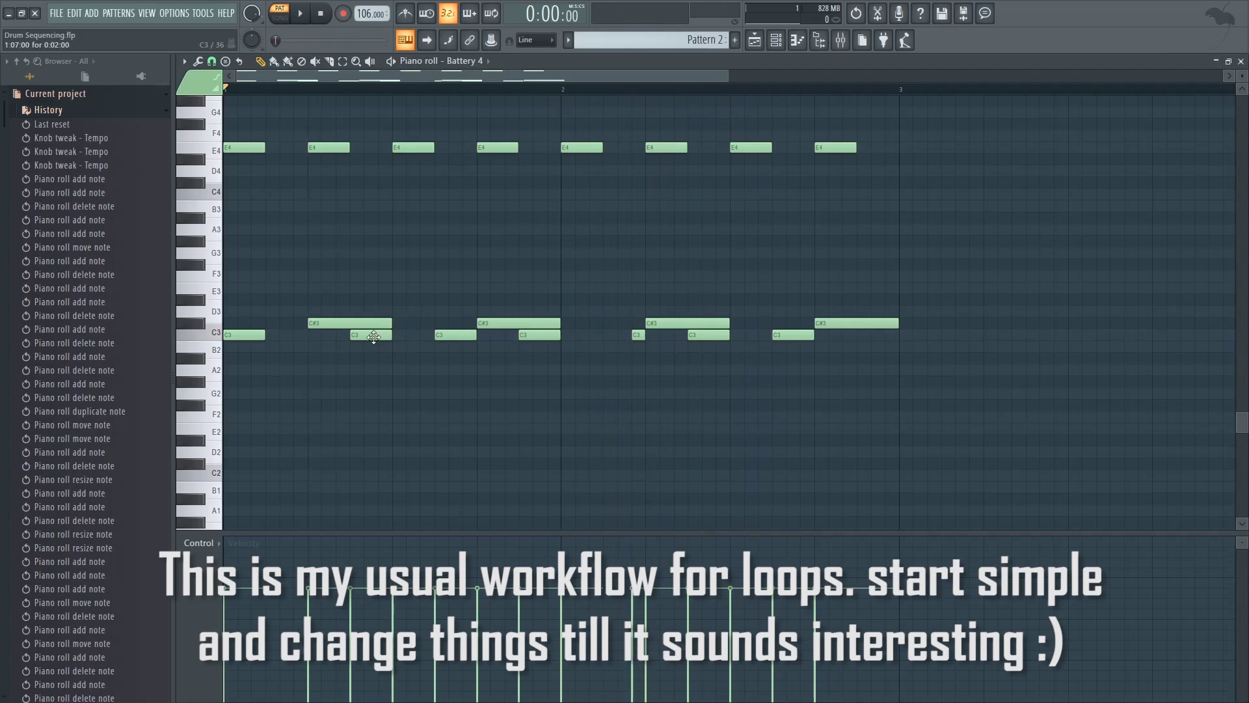
pyautogui.moveTo(375, 336); pyautogui.dragTo(381, 331)
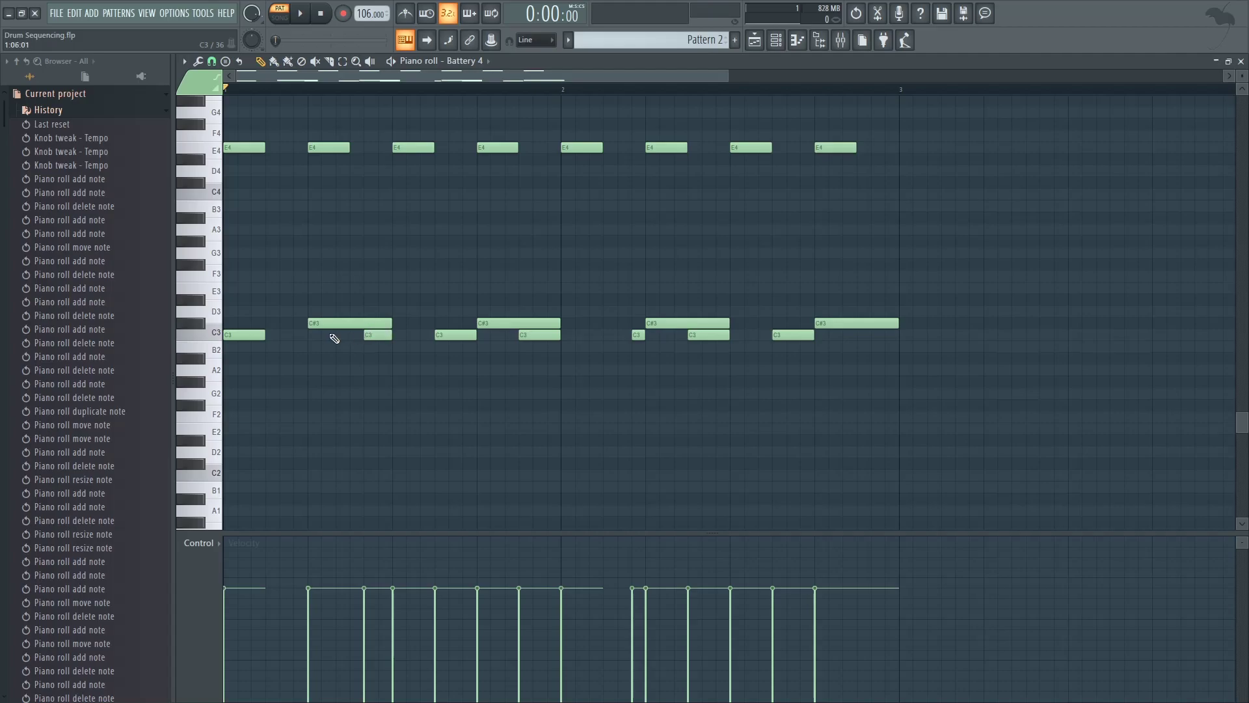
pyautogui.press('space')
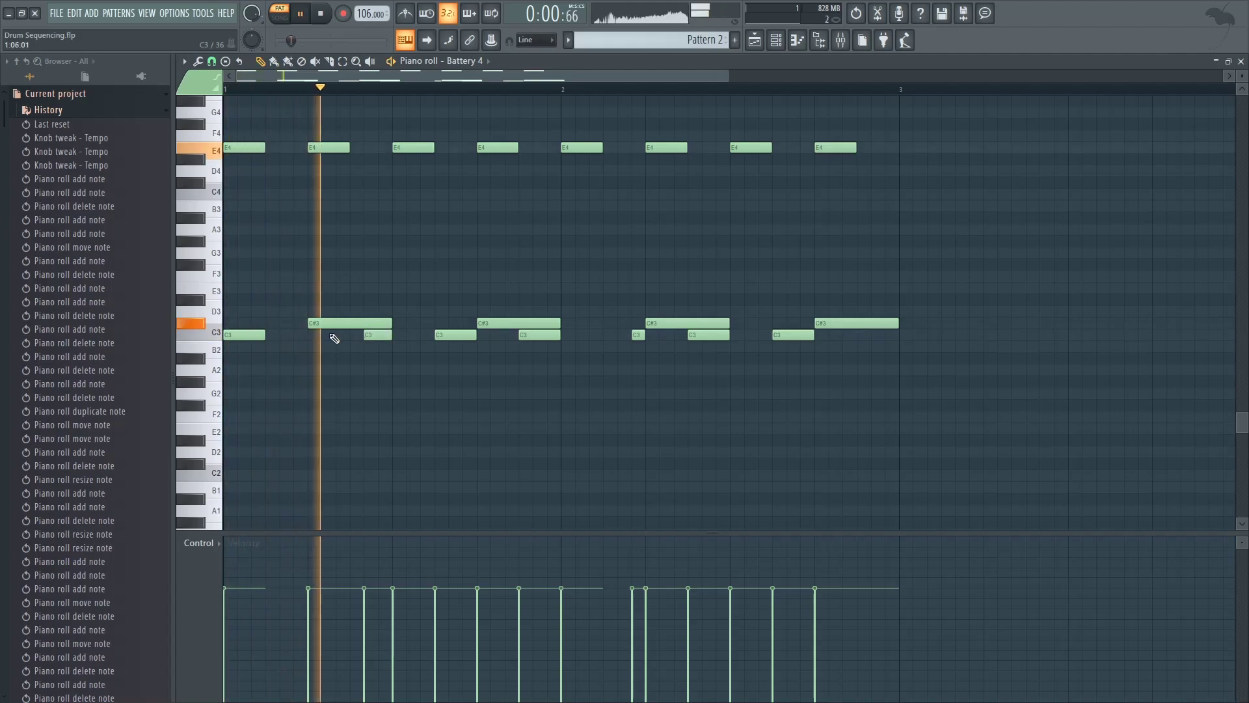
pyautogui.press('space')
pyautogui.moveTo(383, 334); pyautogui.dragTo(369, 332)
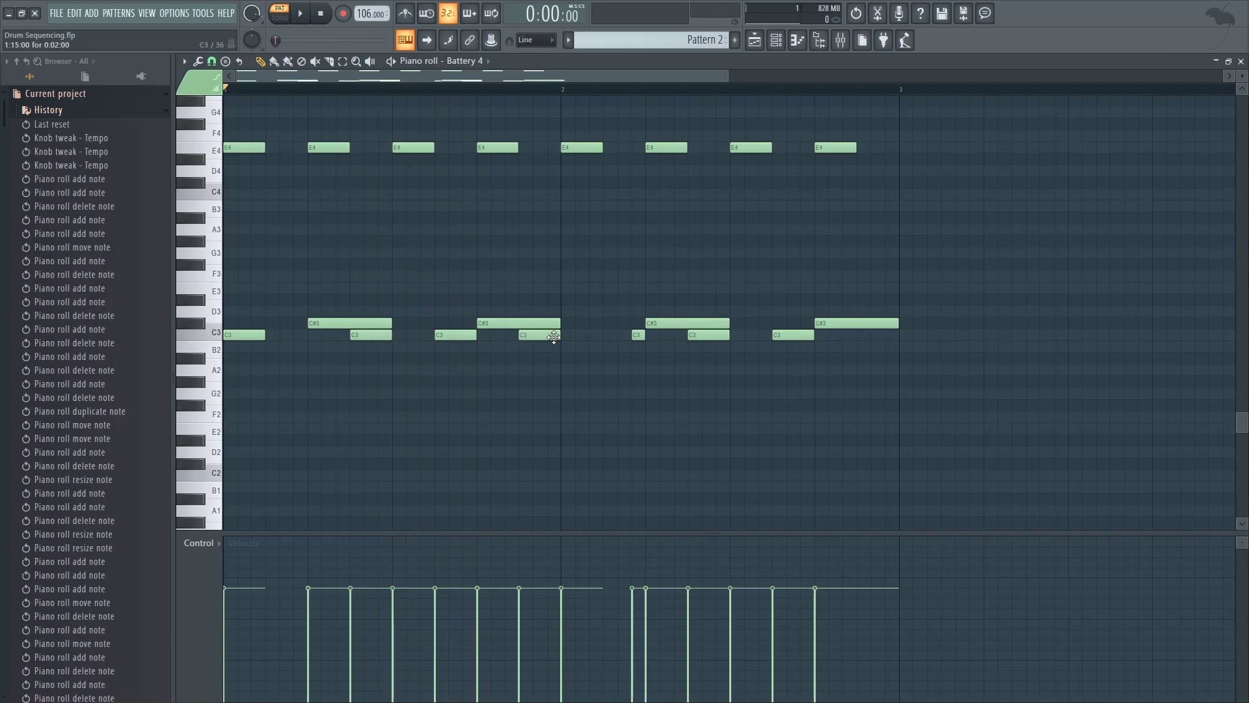
# Add a short C3 kick just before the end of bar 2 and trim it to the bar line.
pyautogui.moveTo(893, 348); pyautogui.dragTo(919, 332)
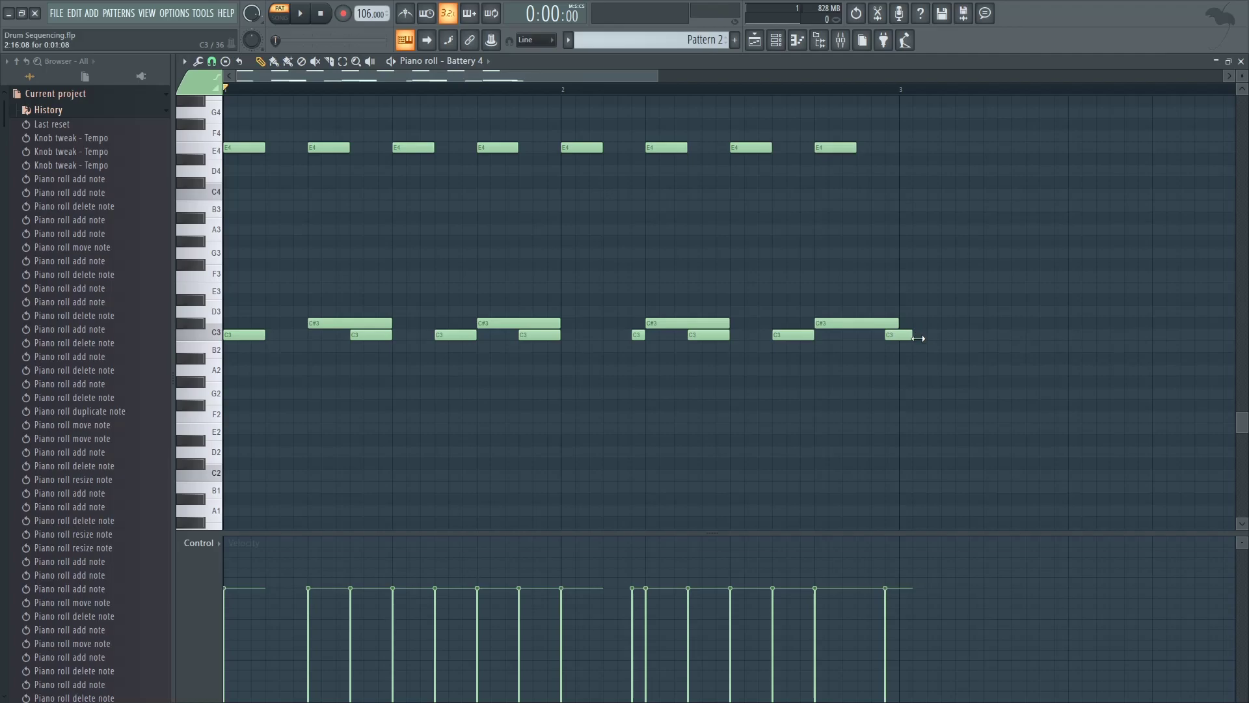
pyautogui.scroll(2, 395, 206)
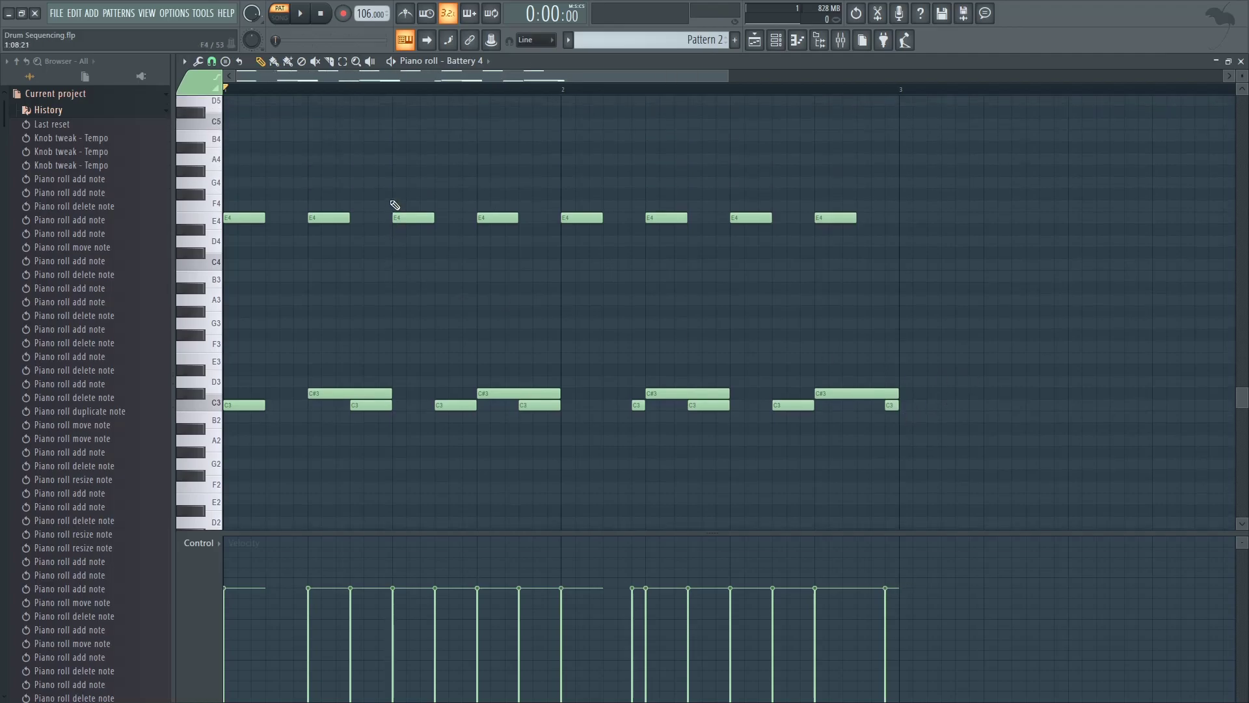
# Add an extra E4 hi-hat about two thirds of the way through each beat of bar 1 and play the loop.
pyautogui.click(233, 213)
pyautogui.click(268, 230)
pyautogui.rightClick(268, 230)
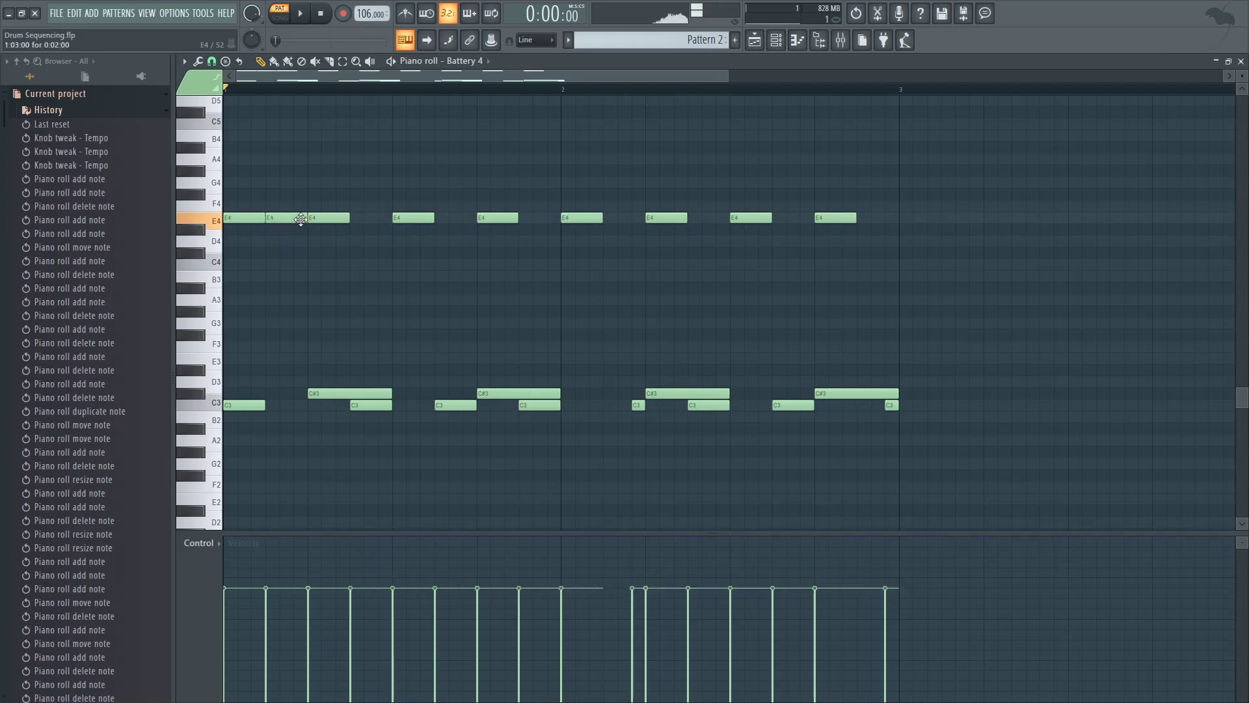
pyautogui.click(302, 230)
pyautogui.moveTo(316, 229); pyautogui.dragTo(304, 229)
pyautogui.moveTo(293, 229); pyautogui.dragTo(300, 216)
pyautogui.click(366, 218)
pyautogui.click(451, 218)
pyautogui.click(536, 218)
pyautogui.press('space')
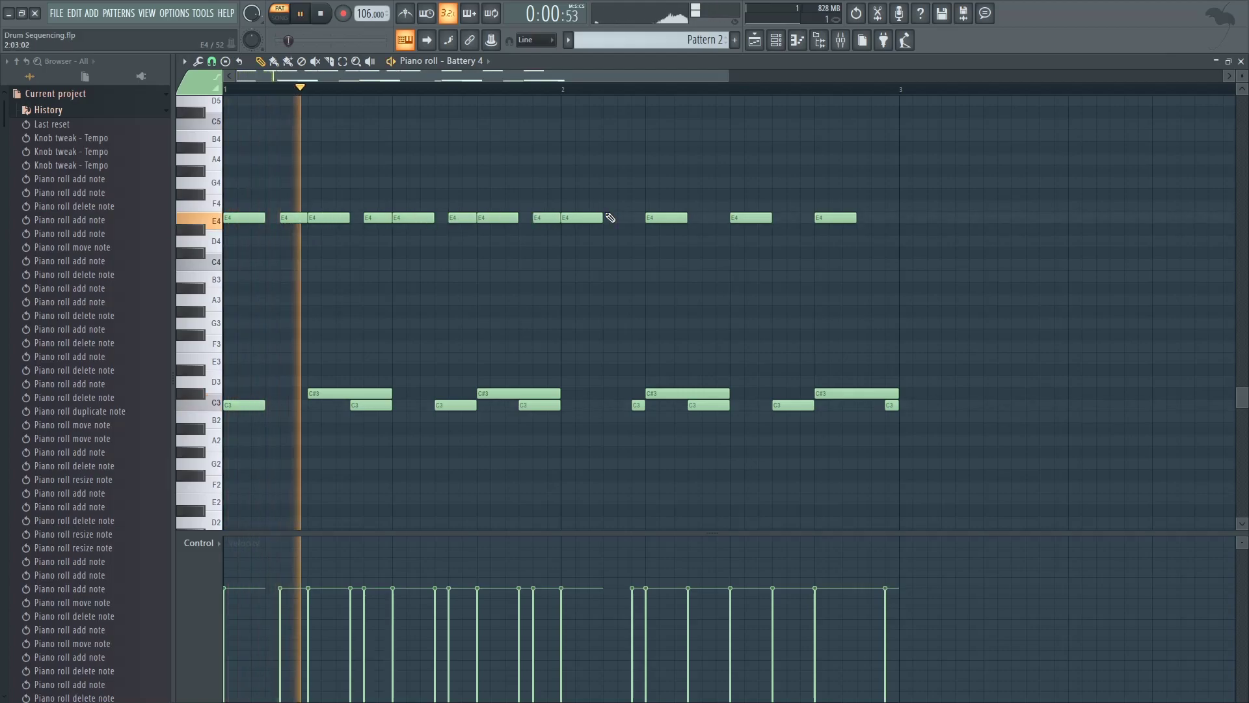
# Replace bar 1's first off-beat E4 hi-hat with a shorter one placed slightly after the half-beat, and play it.
pyautogui.moveTo(723, 76); pyautogui.dragTo(614, 94)
pyautogui.rightClick(303, 218)
pyautogui.press('space')
pyautogui.click(283, 218)
pyautogui.press('space')
pyautogui.press('space')
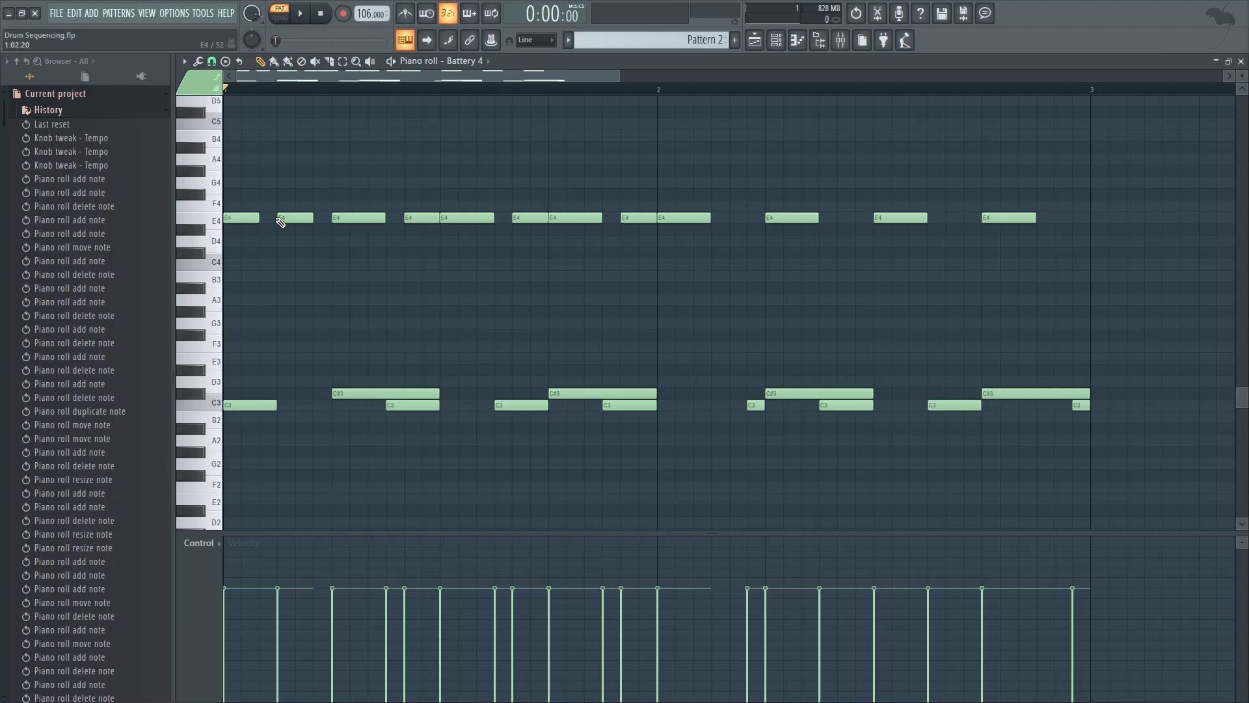
pyautogui.moveTo(293, 219); pyautogui.dragTo(307, 217)
pyautogui.press('space')
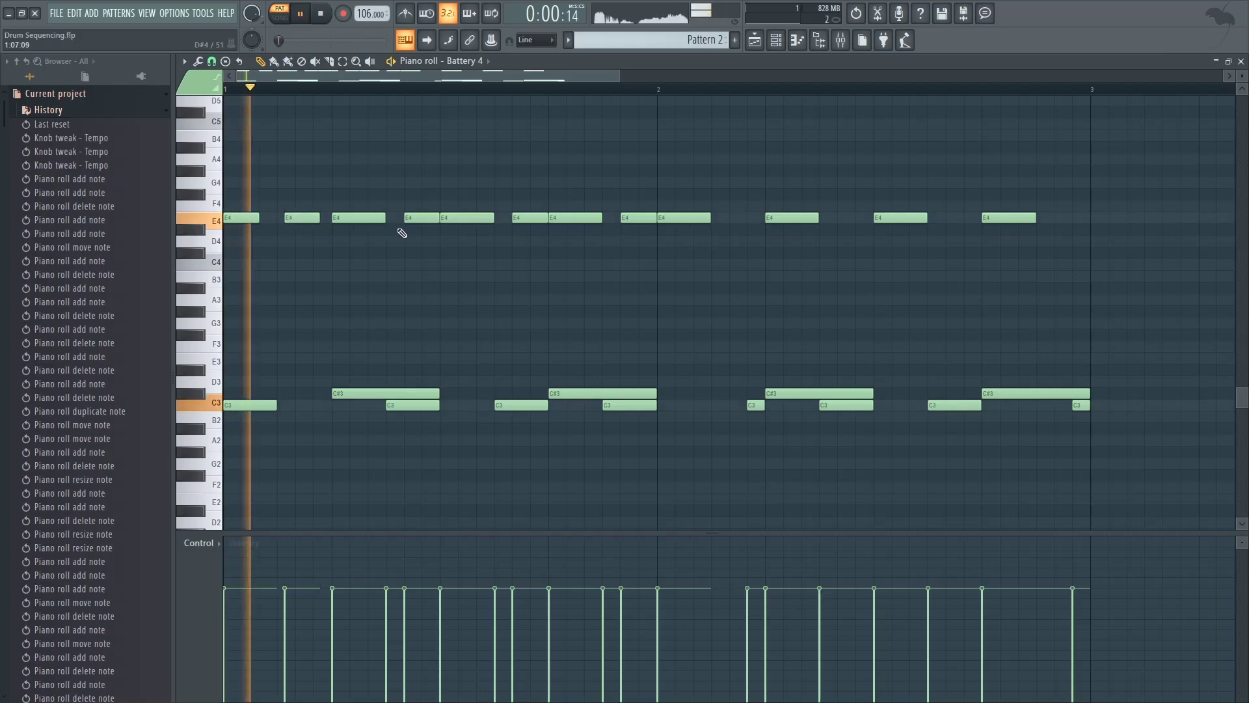
pyautogui.press('space')
pyautogui.press('space')
pyautogui.press('space')
# Delete all E4 hi-hats from beat 2 of bar 1 onward, keeping only the first two.
pyautogui.rightClick(413, 221)
pyautogui.keyDown('alt'); pyautogui.rightClick(455, 219); pyautogui.keyUp('alt')
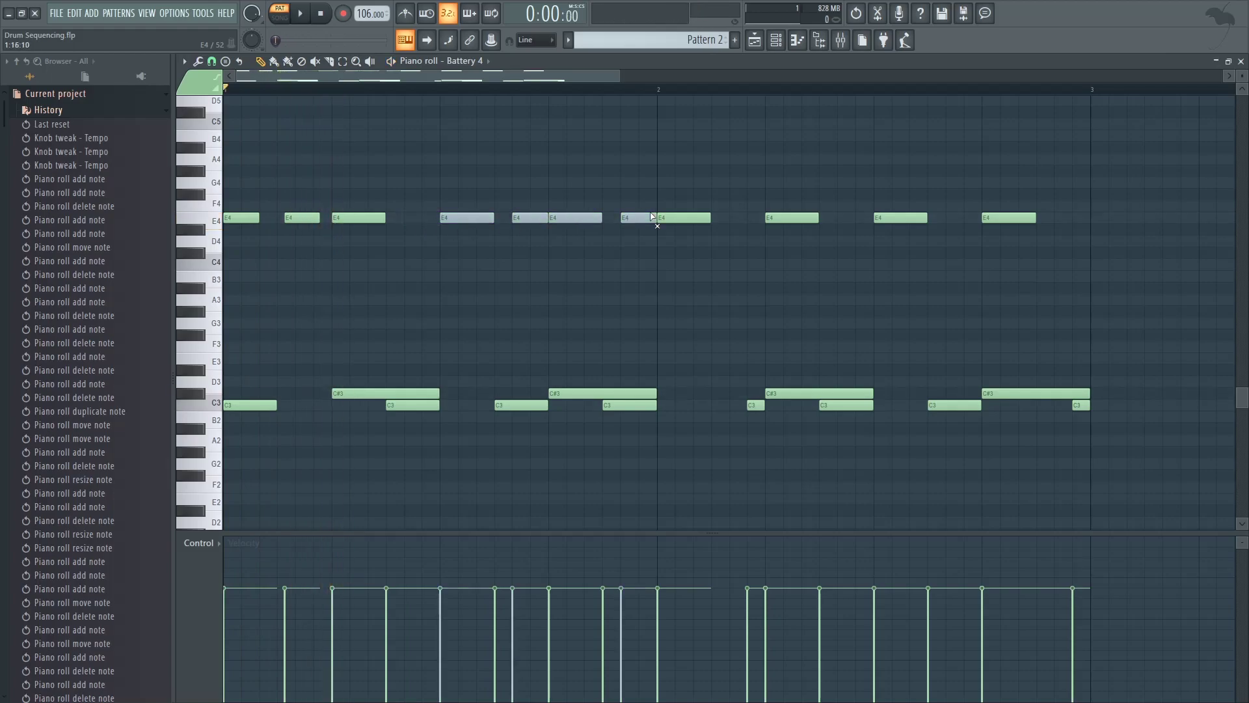
pyautogui.rightClick(470, 219)
pyautogui.rightClick(690, 220)
pyautogui.rightClick(791, 220)
pyautogui.rightClick(901, 219)
pyautogui.rightClick(1009, 220)
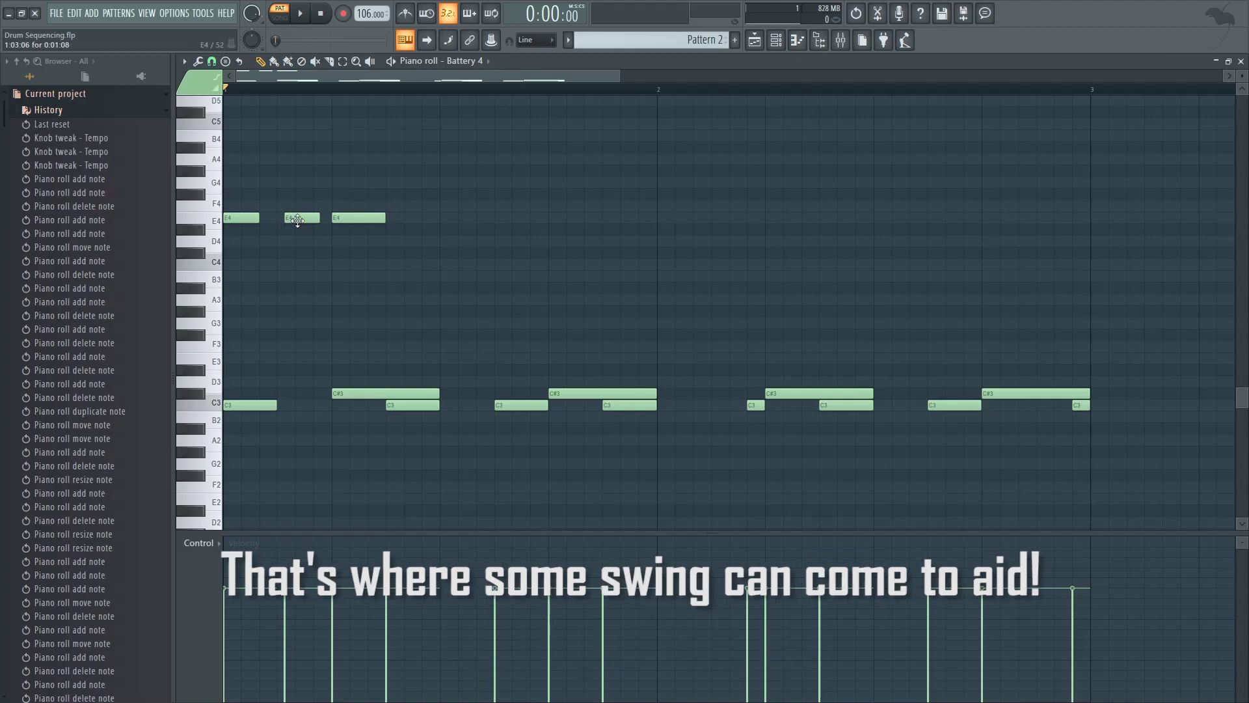
pyautogui.rightClick(357, 219)
# Repeat the swung pair of E4 hi-hats on every beat of bars 1 and 2 and play the loop.
pyautogui.keyDown('ctrl'); pyautogui.moveTo(368, 224); pyautogui.dragTo(202, 177); pyautogui.keyUp('ctrl')
pyautogui.keyDown('shift'); pyautogui.moveTo(235, 219); pyautogui.dragTo(345, 215); pyautogui.keyUp('shift')
pyautogui.keyDown('ctrl'); pyautogui.moveTo(455, 236); pyautogui.dragTo(671, 213); pyautogui.keyUp('ctrl')
pyautogui.press('space')
pyautogui.press('space')
# Shift the C3 kick after beat 2 of bar 1 onto the swung hi-hat and trim its end to beat 3.
pyautogui.rightClick(402, 436)
pyautogui.moveTo(616, 74); pyautogui.dragTo(487, 260)
pyautogui.click(482, 407)
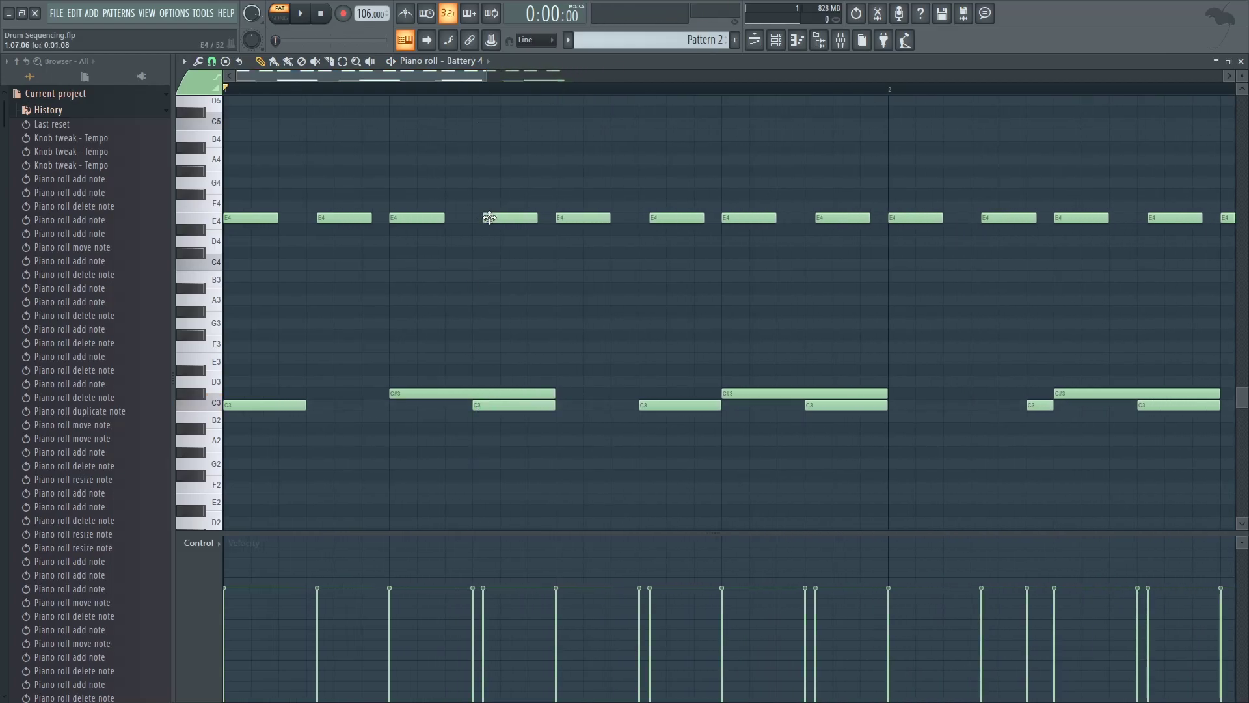
pyautogui.moveTo(492, 406); pyautogui.dragTo(503, 400)
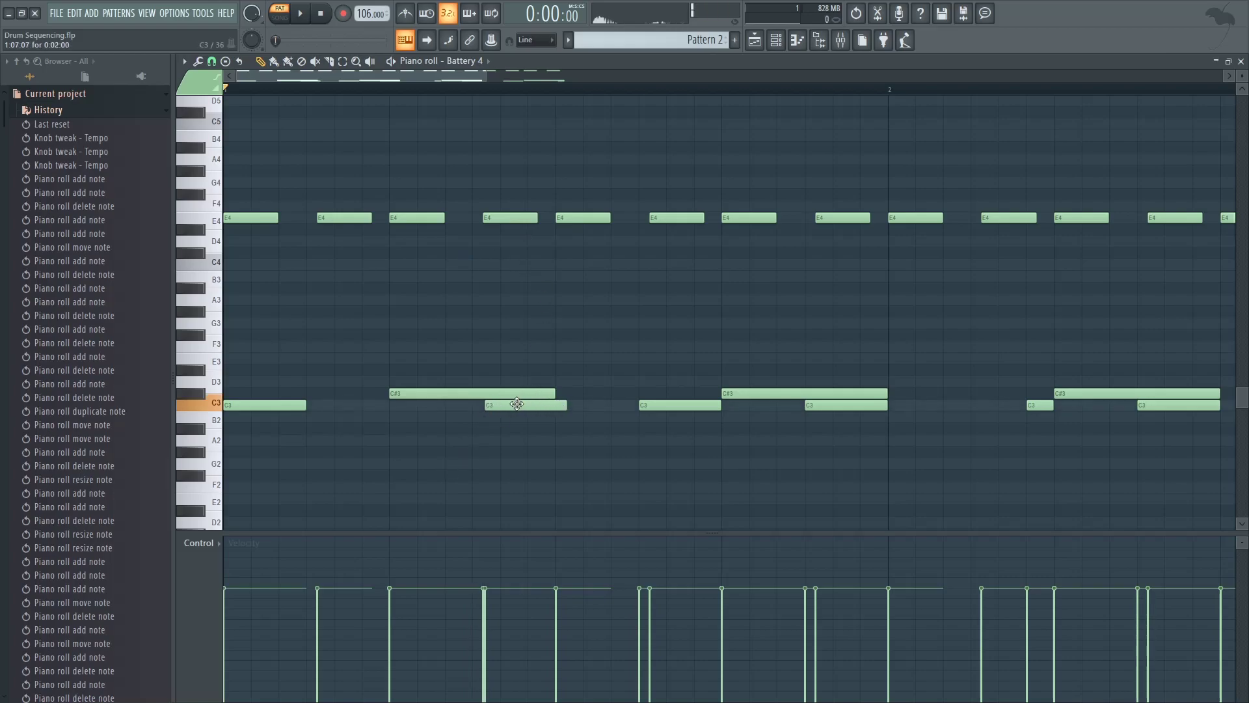
pyautogui.press('space')
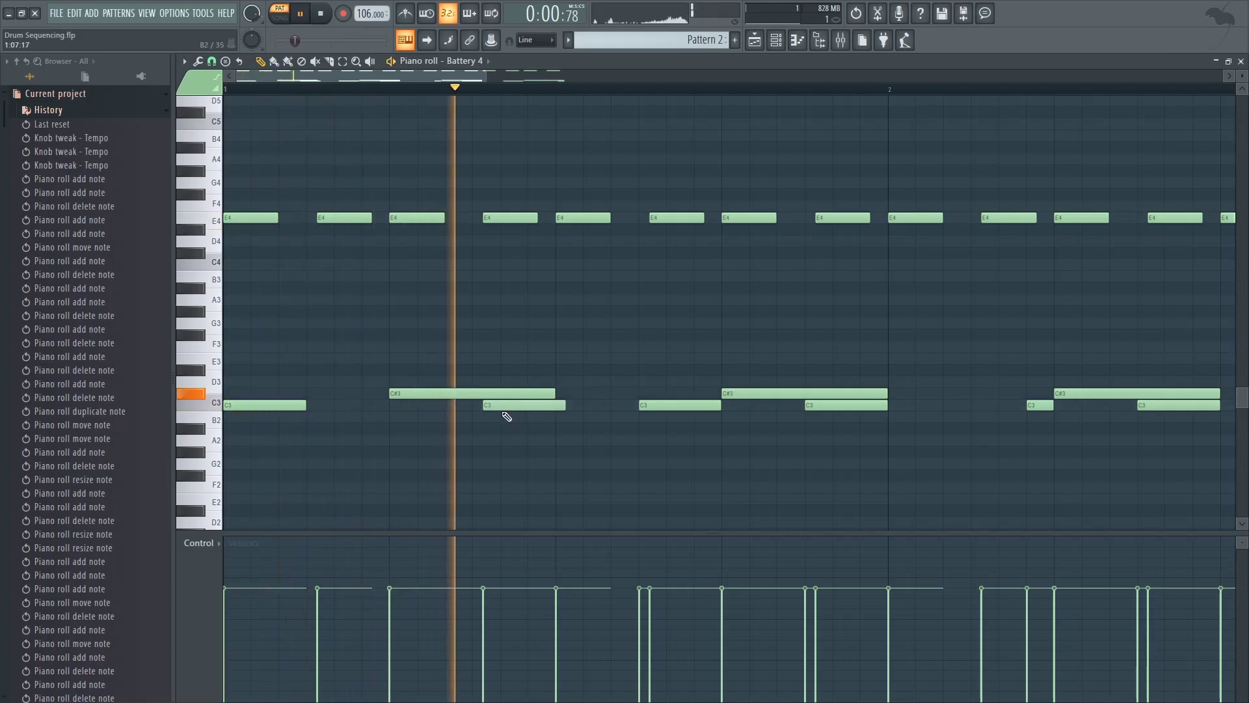
pyautogui.press('space')
pyautogui.moveTo(560, 405); pyautogui.dragTo(554, 406)
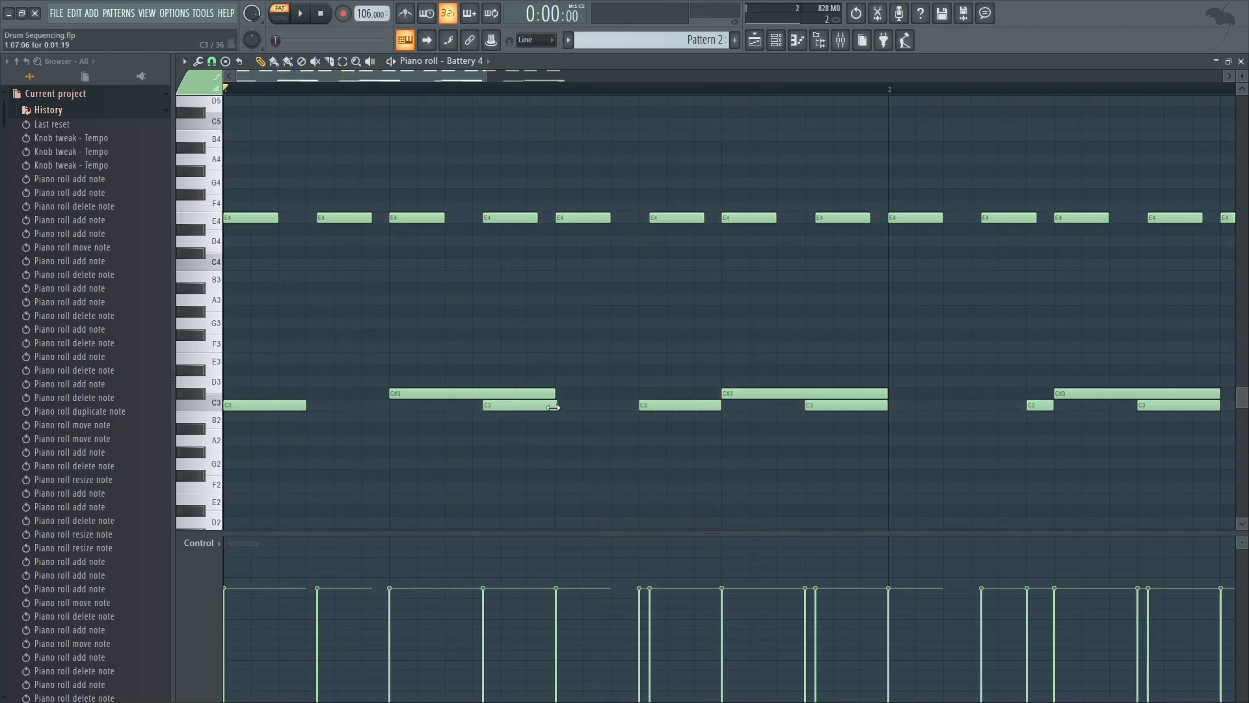
# Align the C3 kicks before and after beat 4 of bar 1 and around beat 3 of bar 2 with the swung hi-hats, trimming their ends.
pyautogui.moveTo(655, 409); pyautogui.dragTo(668, 405)
pyautogui.moveTo(849, 406); pyautogui.dragTo(884, 402)
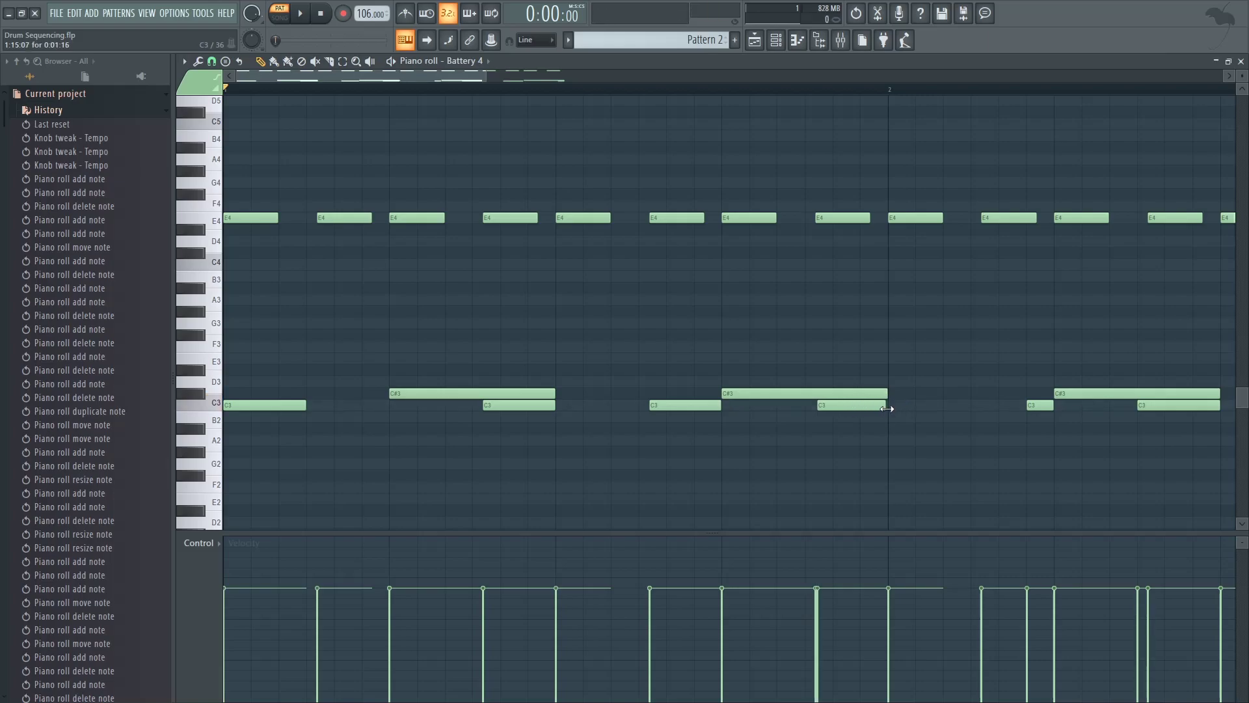
pyautogui.moveTo(481, 76); pyautogui.dragTo(651, 133)
pyautogui.moveTo(646, 406); pyautogui.dragTo(654, 407)
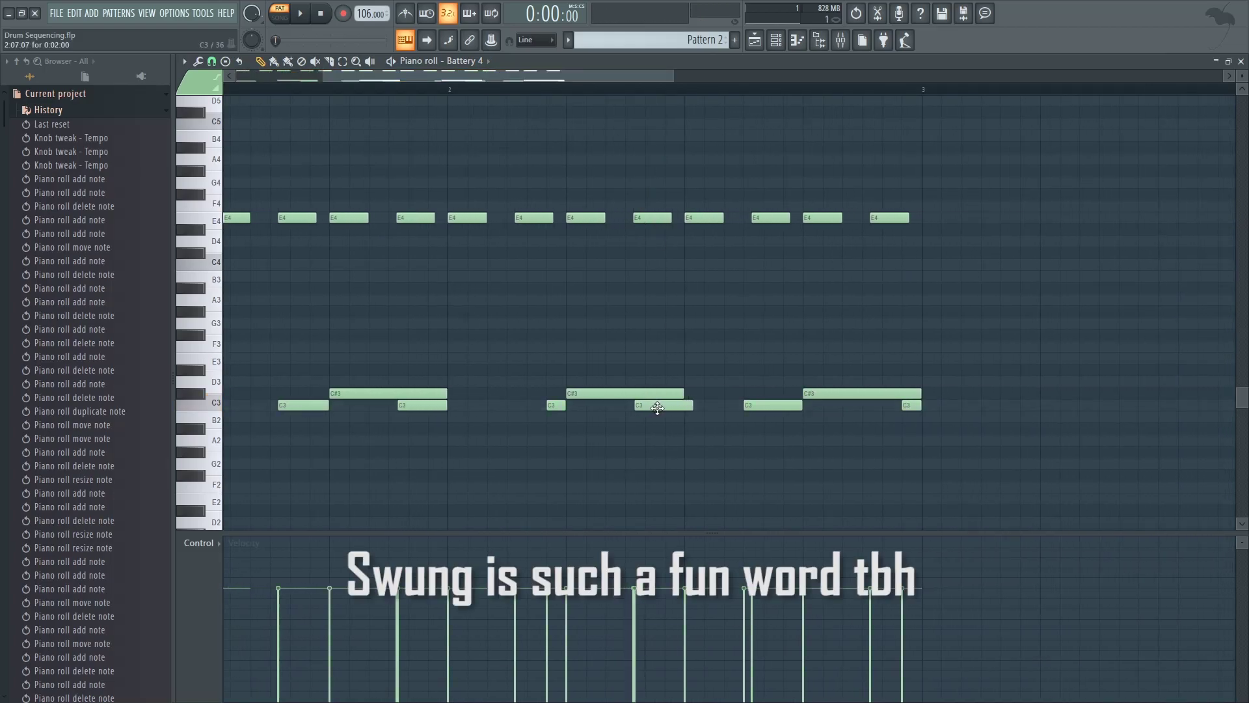
pyautogui.moveTo(772, 406); pyautogui.dragTo(779, 408)
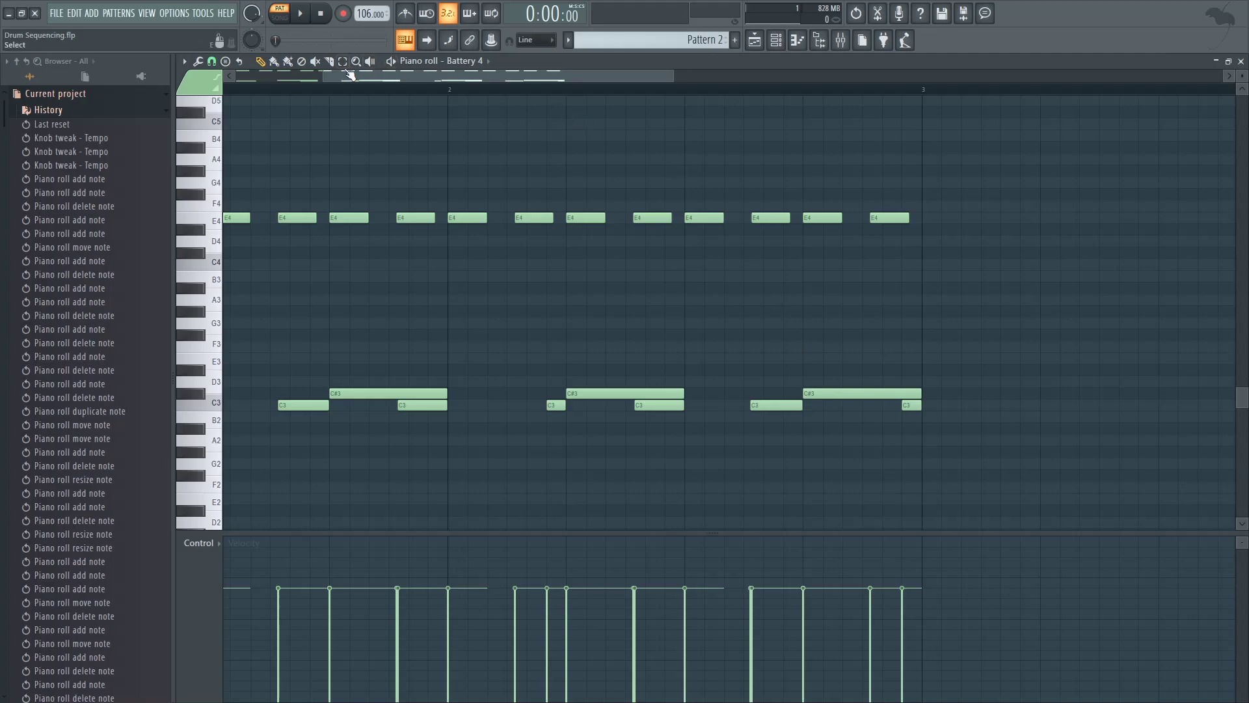
pyautogui.moveTo(324, 77); pyautogui.dragTo(235, 77)
pyautogui.press('space')
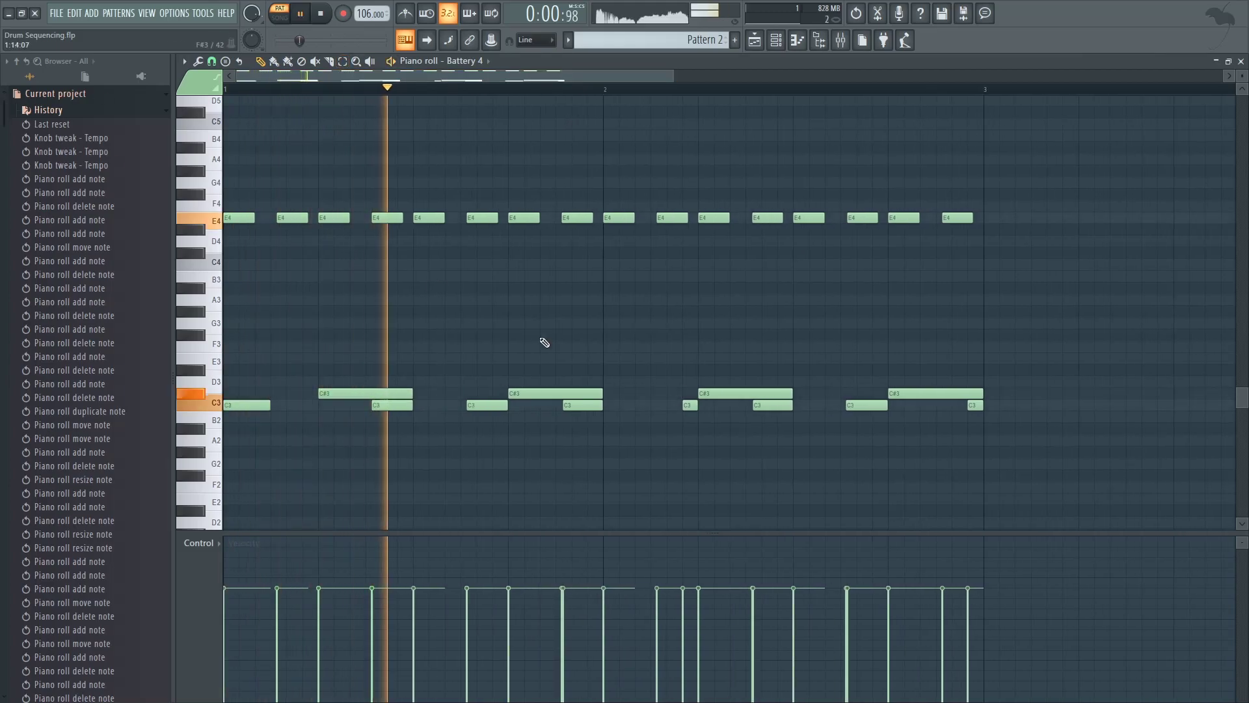
pyautogui.press('space')
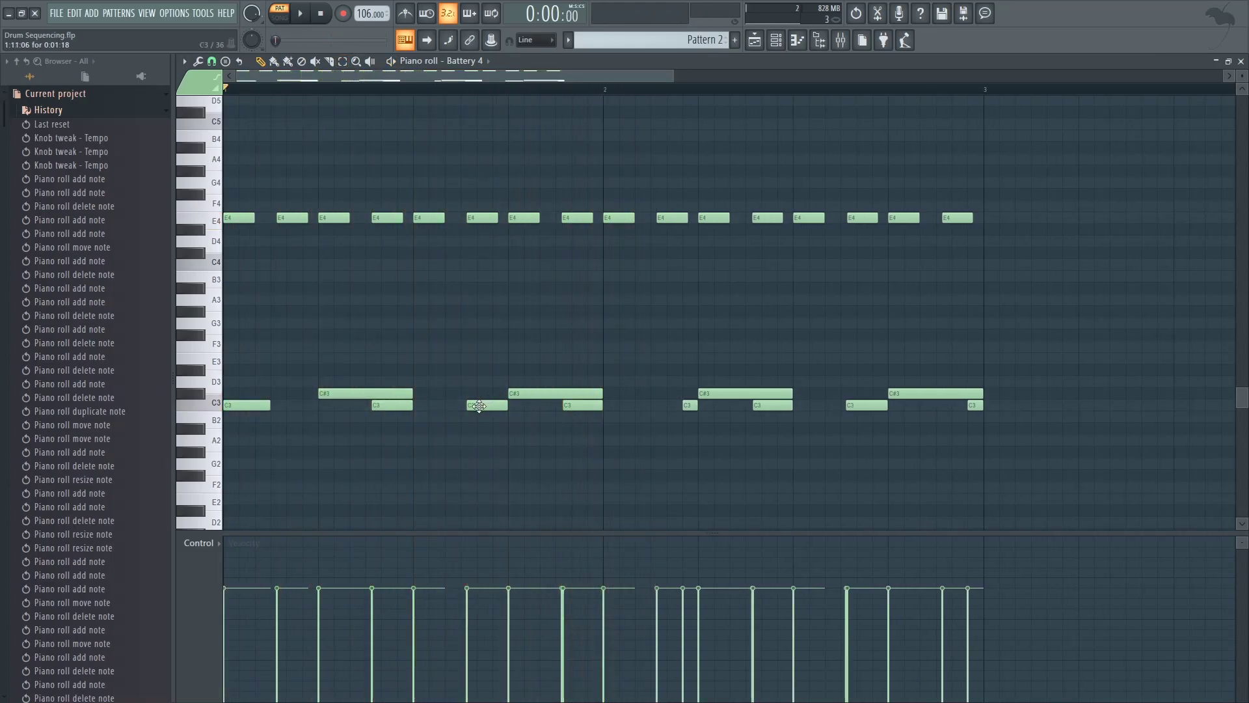
# Move the C3 kick before beat 4 of bar 1 earlier, play it, and shorten it to start at step 11.
pyautogui.moveTo(474, 406); pyautogui.dragTo(449, 409)
pyautogui.press('space')
pyautogui.press('space')
pyautogui.press('space')
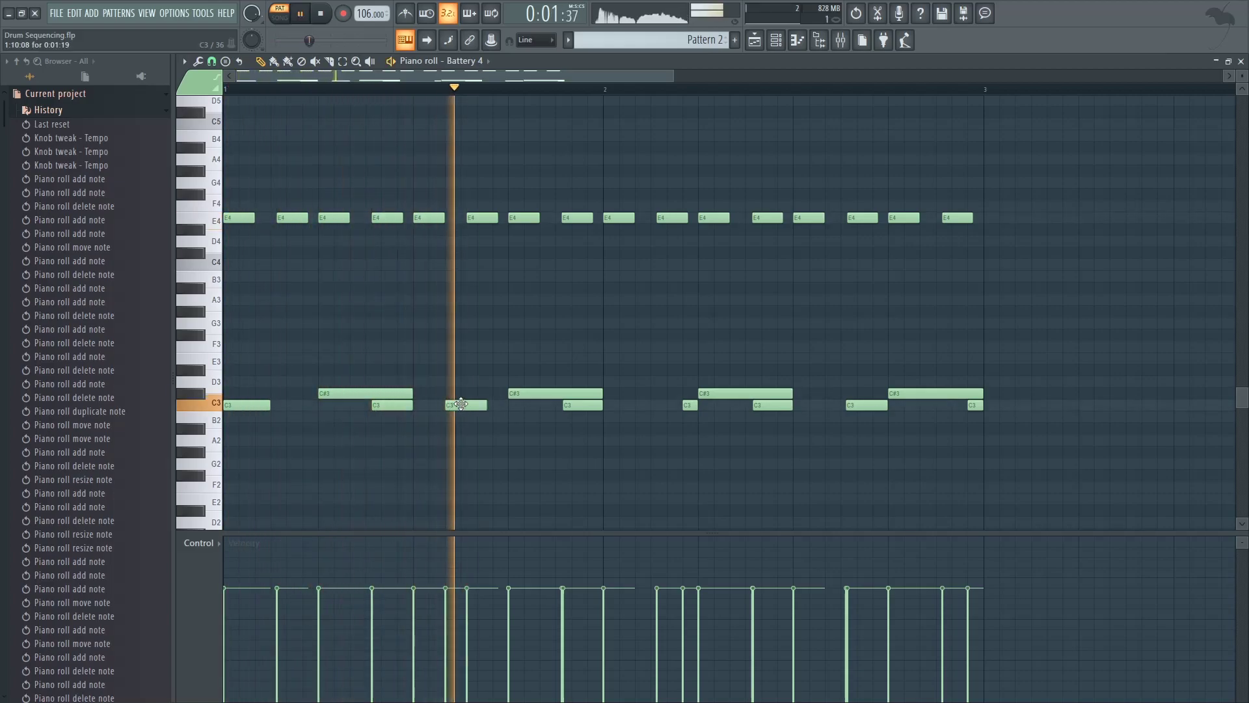
pyautogui.press('space')
pyautogui.moveTo(446, 405); pyautogui.dragTo(463, 405)
# Add a short E3 note on step 10 of bar 1, play it, and add a matching one in bar 2.
pyautogui.click(450, 369)
pyautogui.moveTo(449, 357)
pyautogui.mouseDown()
pyautogui.moveTo(448, 337)
pyautogui.moveTo(450, 358)
pyautogui.mouseUp()
pyautogui.press('space')
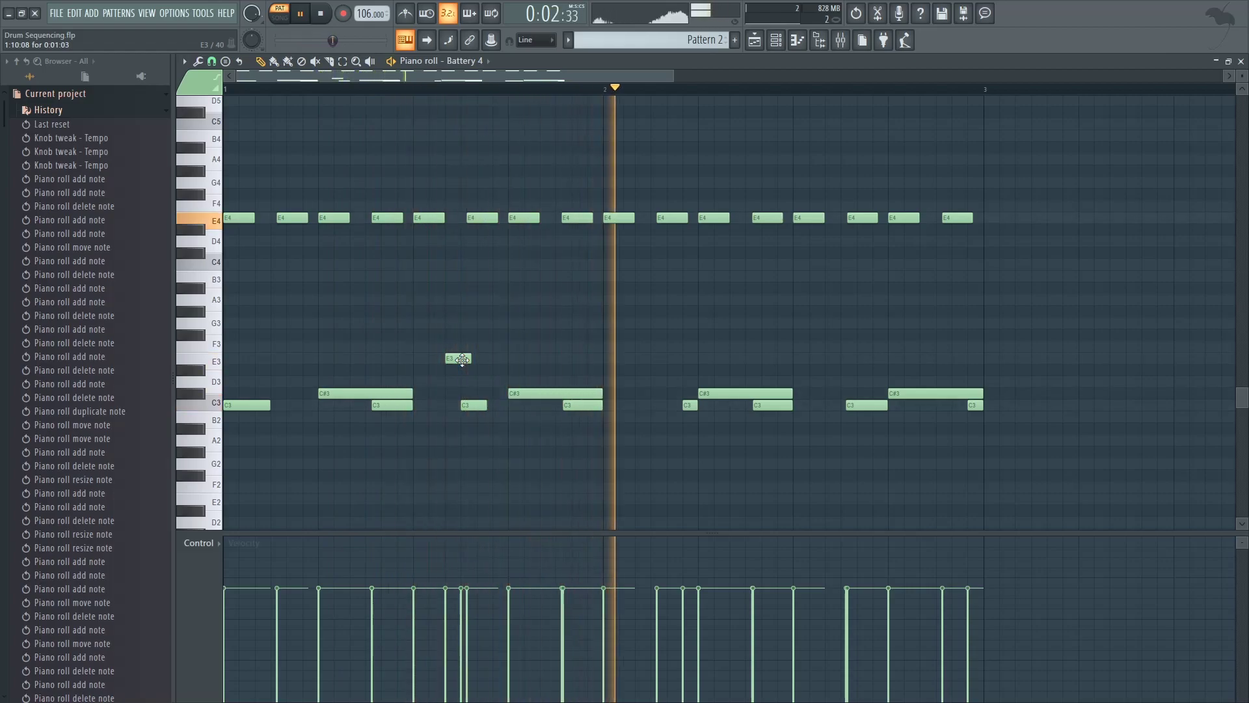
pyautogui.press('space')
pyautogui.click(830, 358)
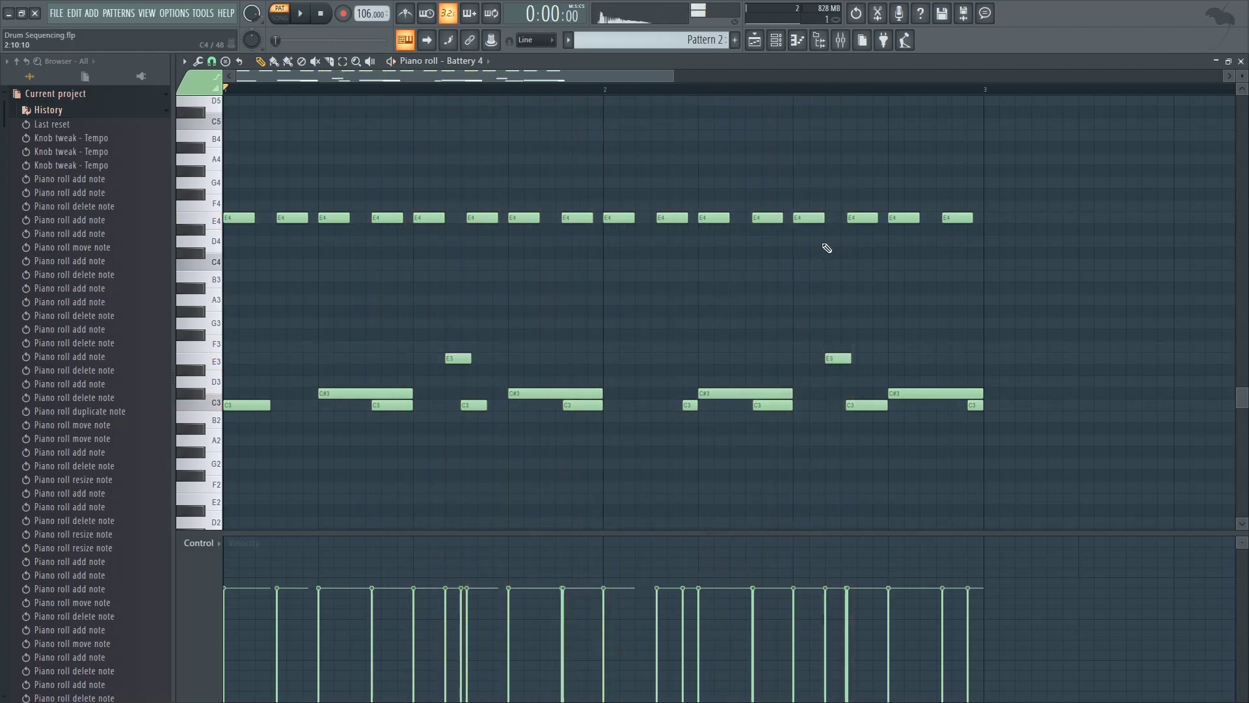
# Move the C3 kick before beat 4 of bar 2 to the start of step 11, shorten it, and play the loop.
pyautogui.click(779, 97)
pyautogui.press('space')
pyautogui.press('space')
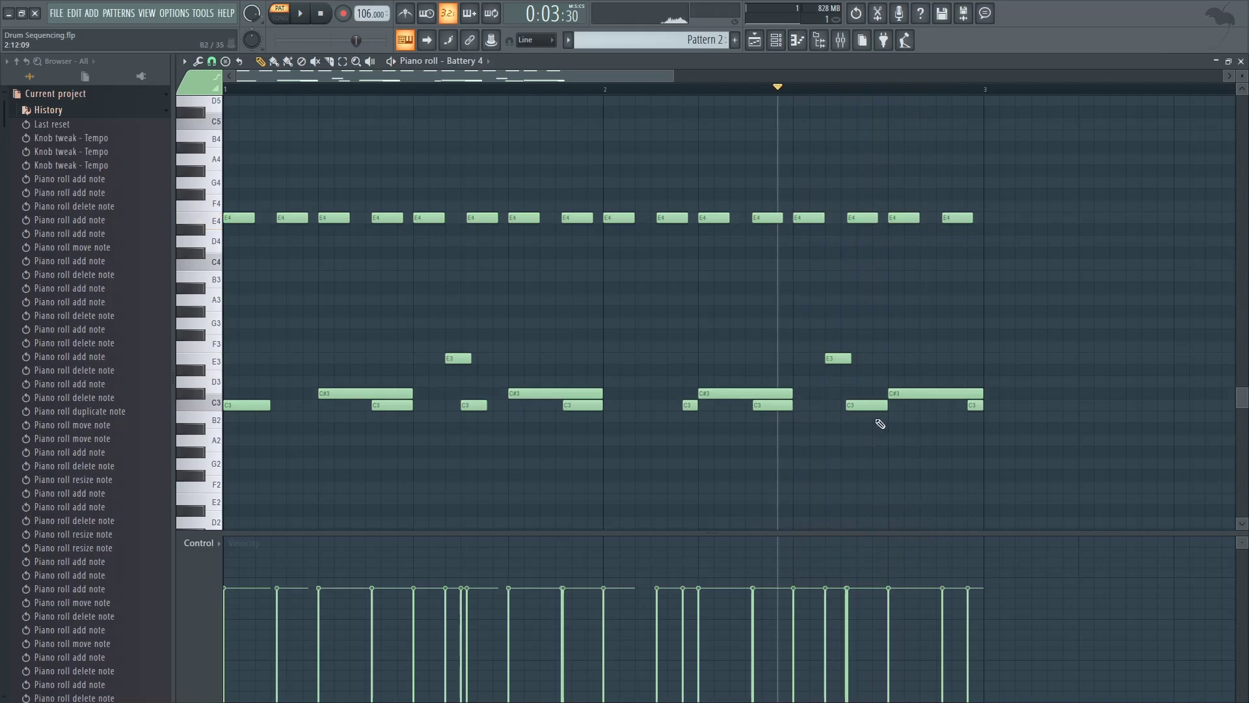
pyautogui.moveTo(871, 408); pyautogui.dragTo(841, 405)
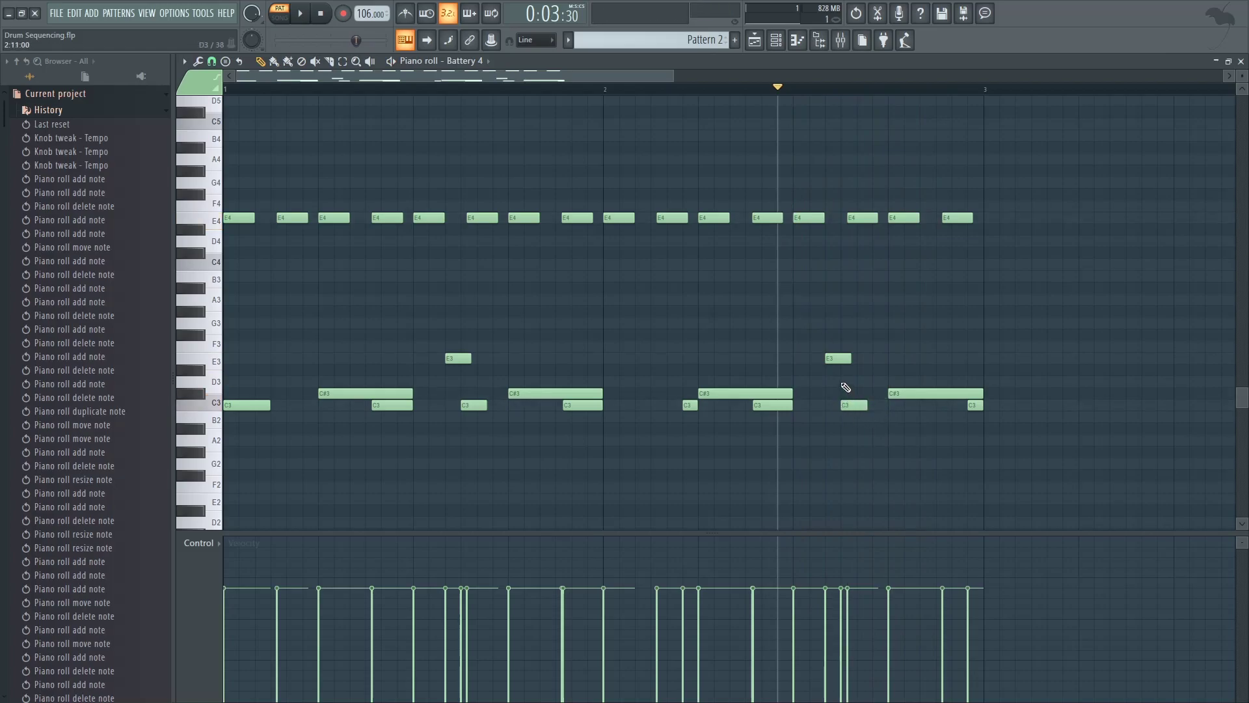
pyautogui.press('space')
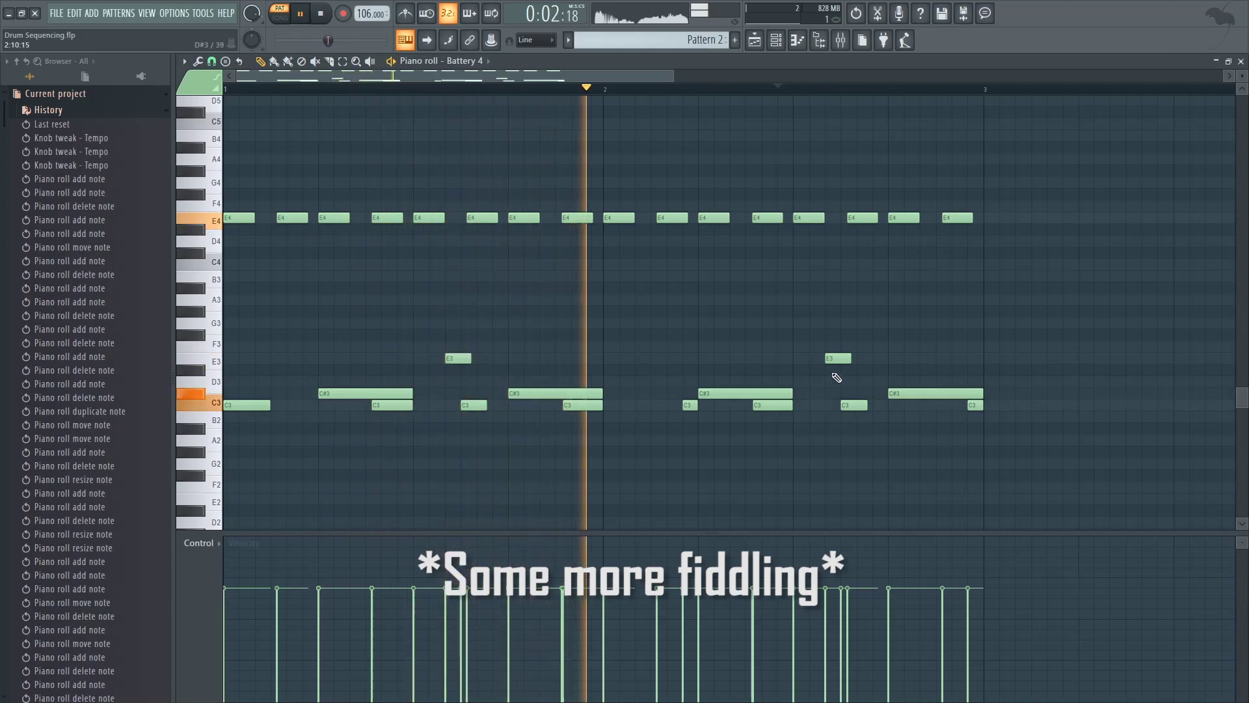
pyautogui.press('space')
# Replace bar 2's E3 note with a C3 kick on beat 3 and play the second half from bar 2.
pyautogui.rightClick(838, 358)
pyautogui.click(812, 405)
pyautogui.click(699, 89)
pyautogui.press('space')
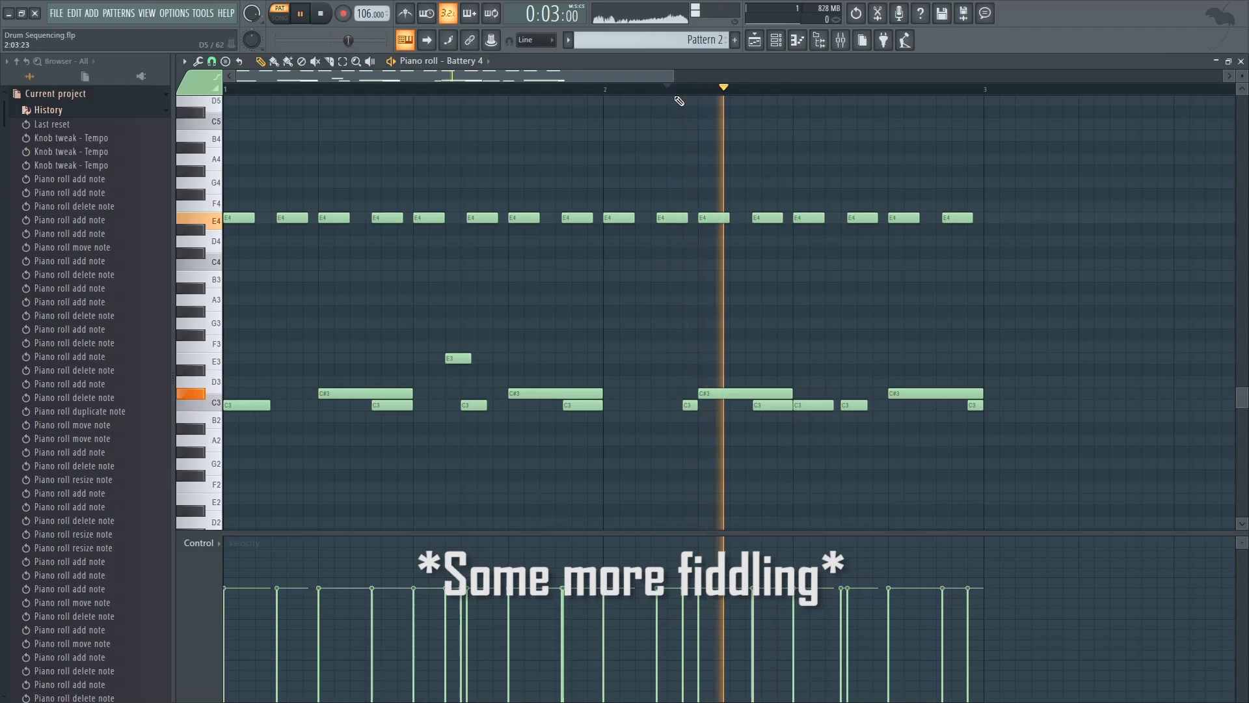
pyautogui.press('space')
# Try an E3 note just before beat 3 of bar 2, replace it with a C#3 snare on step 8, and play it.
pyautogui.click(787, 359)
pyautogui.press('space')
pyautogui.rightClick(792, 359)
pyautogui.press('space')
pyautogui.click(805, 382)
pyautogui.moveTo(805, 382); pyautogui.dragTo(805, 398)
pyautogui.press('space')
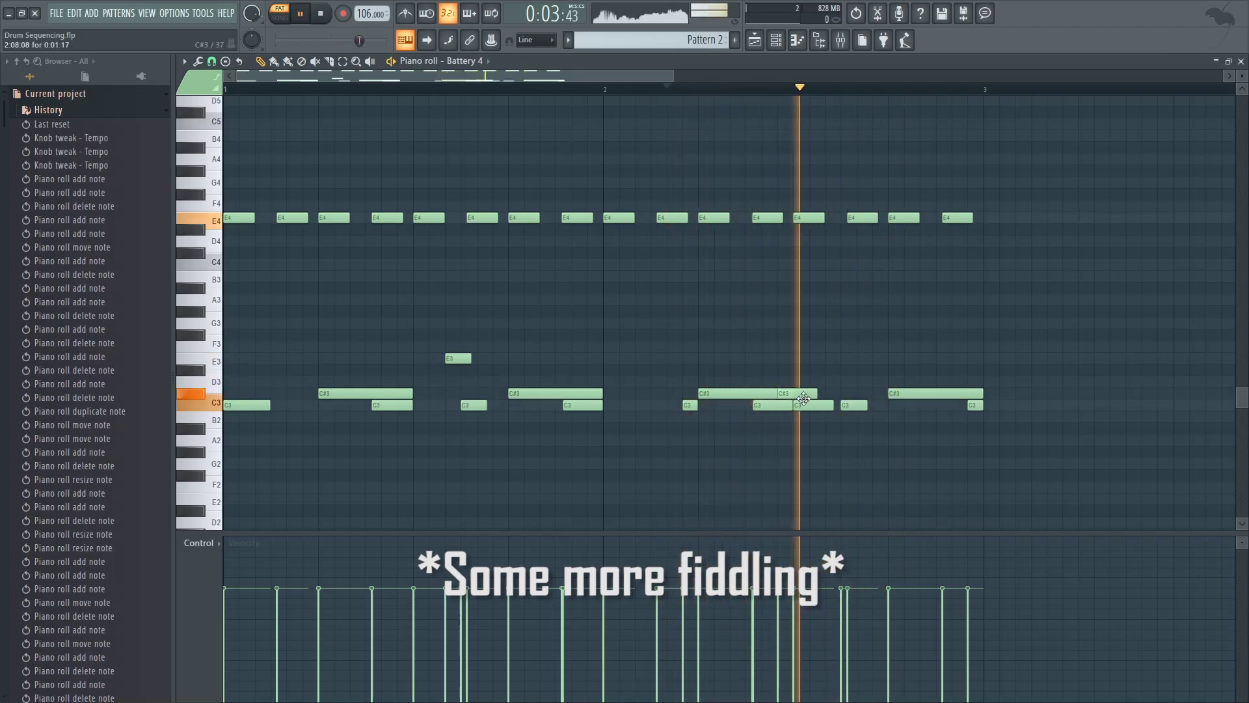
# Delete the C3 kick on beat 3 of bar 2 and add a C#3 snare on step 10, playing the result.
pyautogui.press('space')
pyautogui.rightClick(811, 406)
pyautogui.press('space')
pyautogui.click(836, 394)
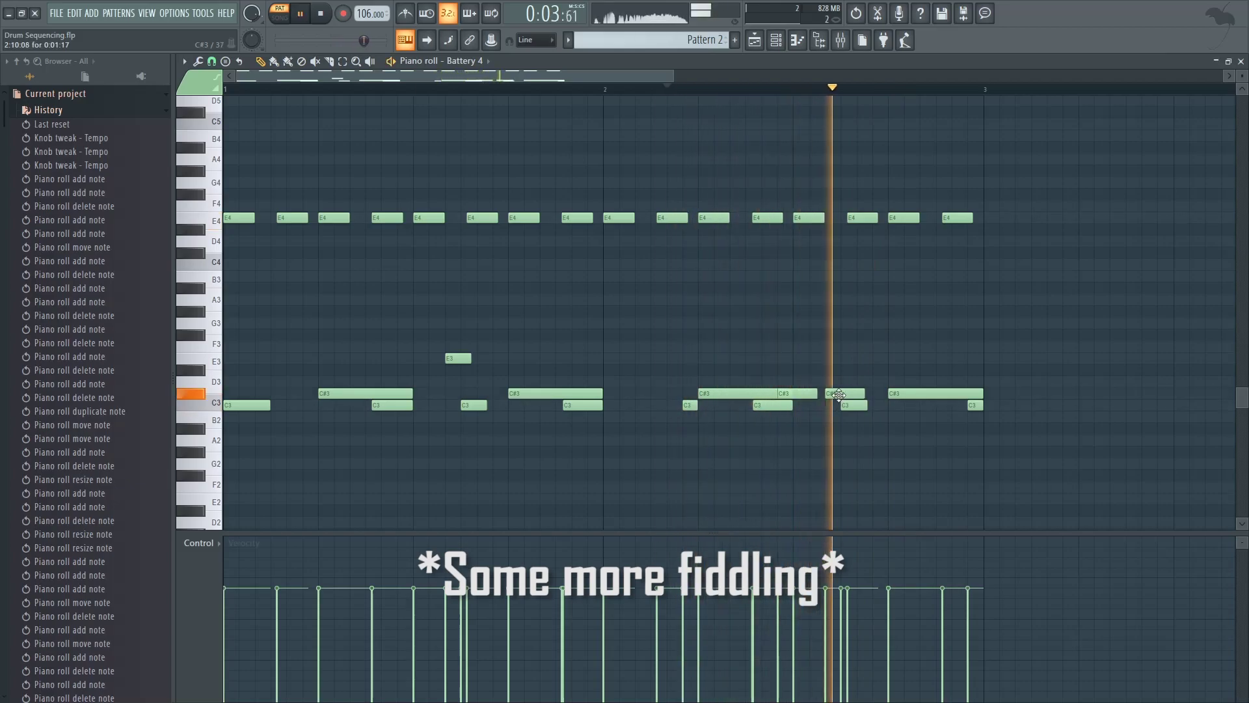
pyautogui.press('space')
# Nudge the C3 kick on step 11 of bar 2 slightly later to line up with the swung hi-hat.
pyautogui.moveTo(848, 401); pyautogui.dragTo(858, 406)
pyautogui.scroll(3, 829, 423)
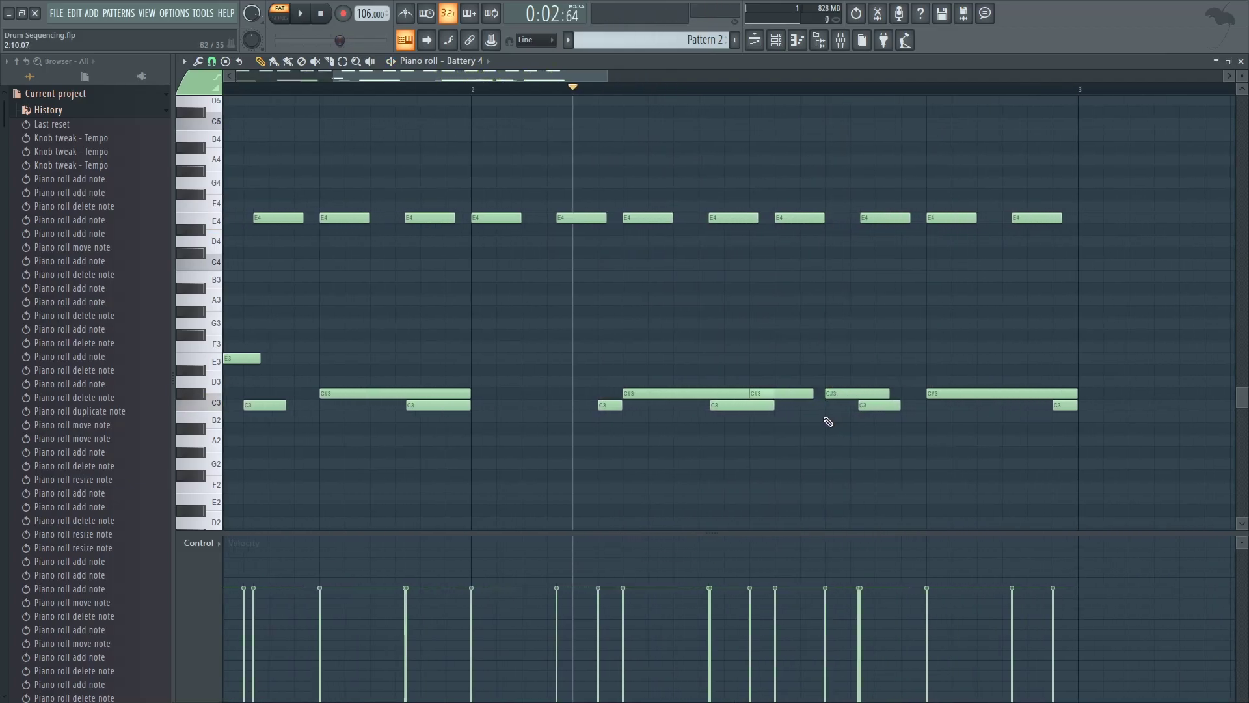
pyautogui.moveTo(511, 79); pyautogui.dragTo(546, 75)
pyautogui.click(356, 357)
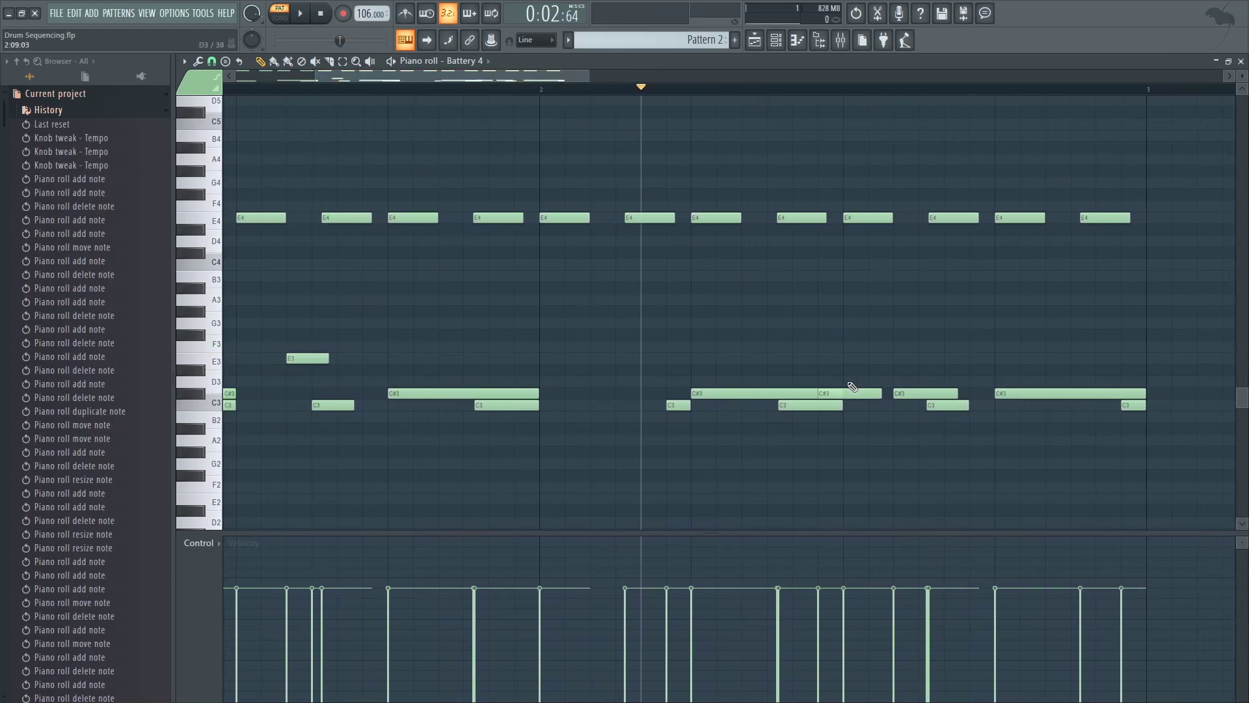
pyautogui.moveTo(835, 393)
pyautogui.mouseDown()
pyautogui.moveTo(836, 417)
pyautogui.moveTo(814, 393)
pyautogui.mouseUp()
pyautogui.click(837, 417)
pyautogui.click(842, 391)
pyautogui.click(949, 404)
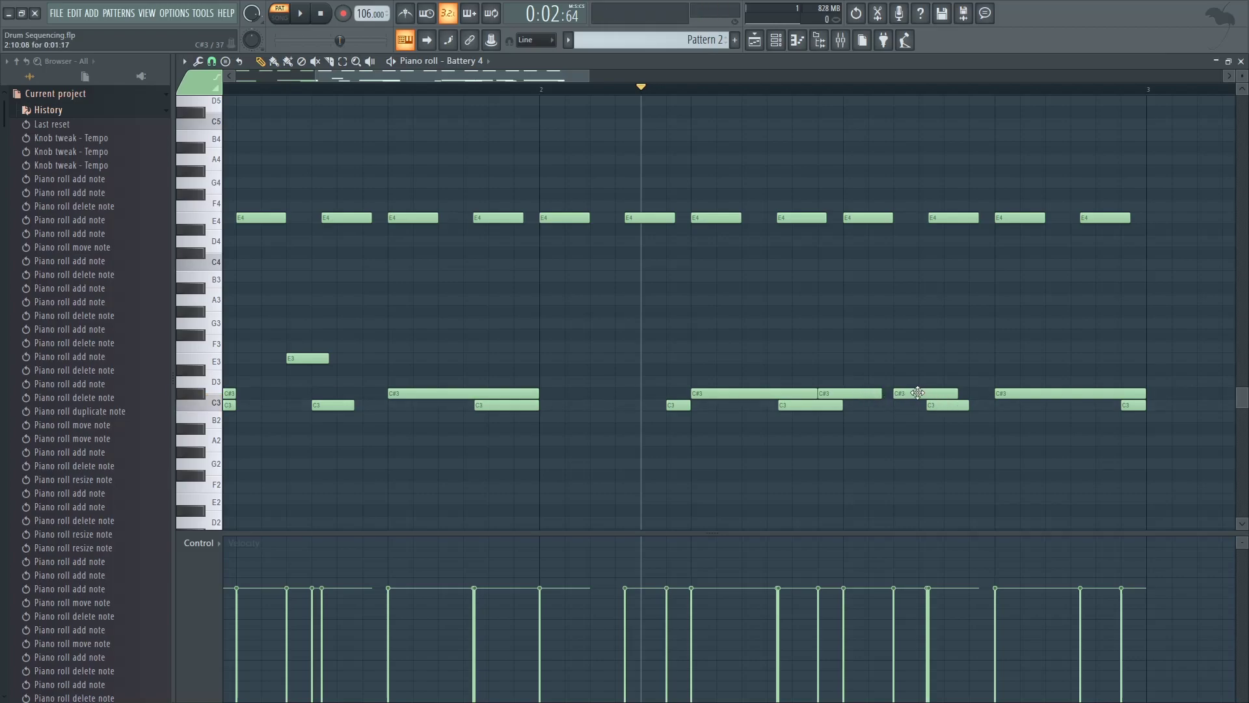
# Nudge the C#3 snare on step 10 of bar 2 slightly later and play from bar 2.
pyautogui.moveTo(917, 393); pyautogui.dragTo(923, 392)
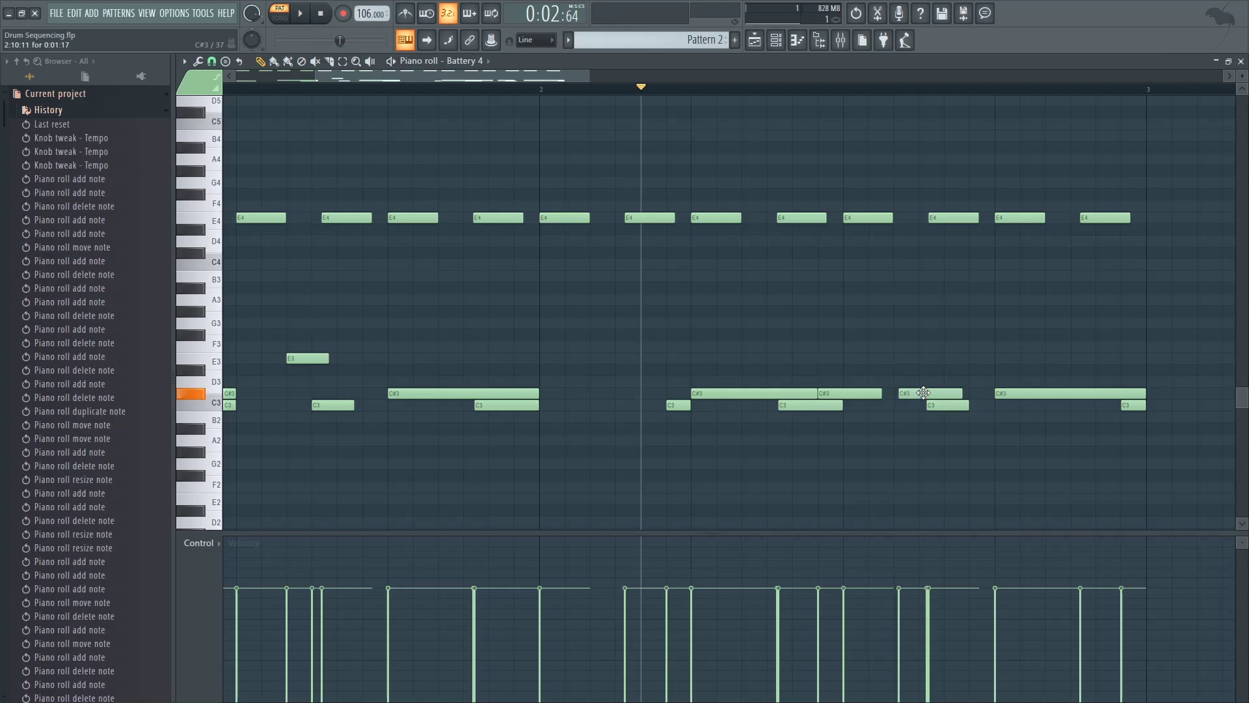
pyautogui.click(950, 218)
pyautogui.click(948, 404)
pyautogui.moveTo(317, 78); pyautogui.dragTo(160, 93)
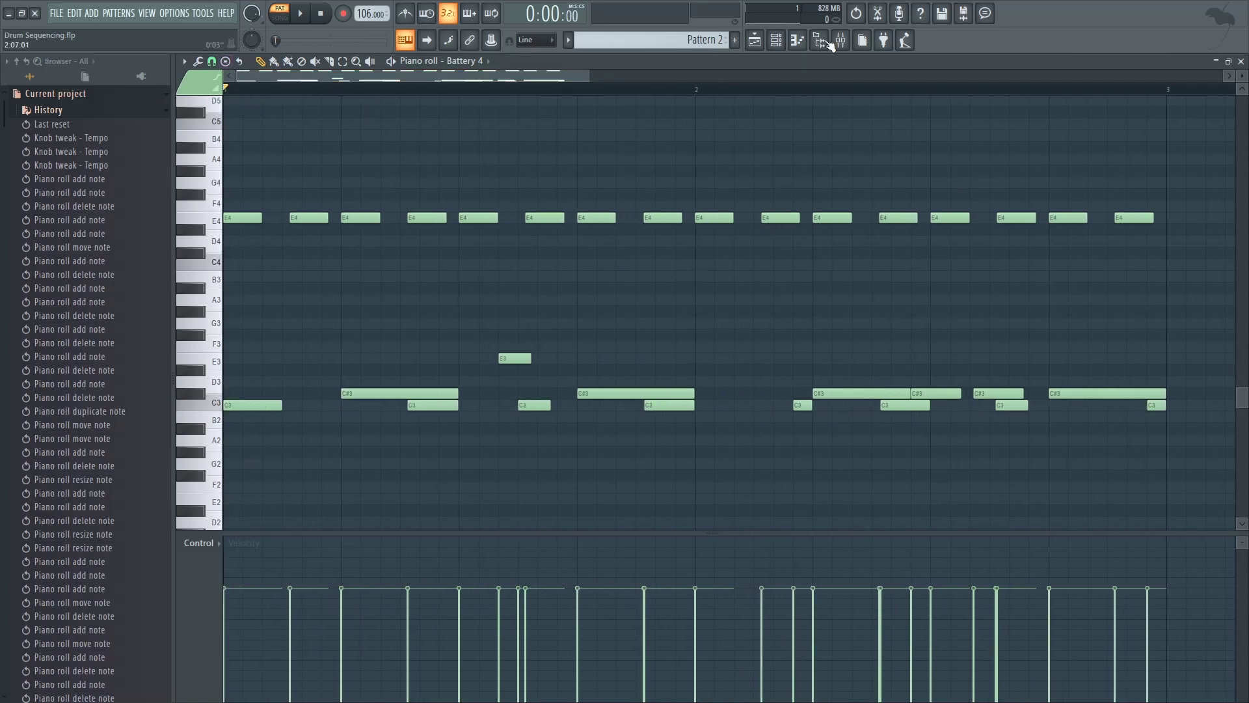
pyautogui.click(702, 90)
pyautogui.moveTo(535, 76); pyautogui.dragTo(569, 75)
pyautogui.press('space')
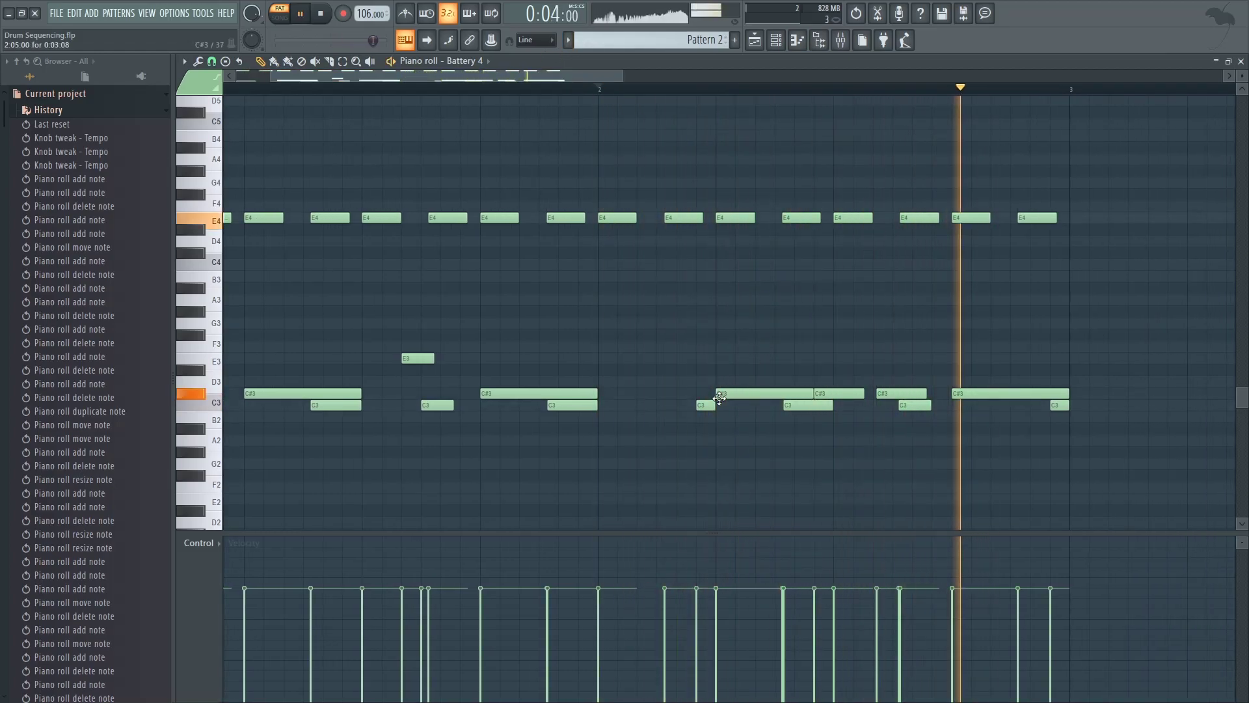
pyautogui.press('space')
# Nudge the short C3 kick before beat 2 of bar 2 slightly earlier and play from bar 2.
pyautogui.moveTo(704, 408); pyautogui.dragTo(703, 407)
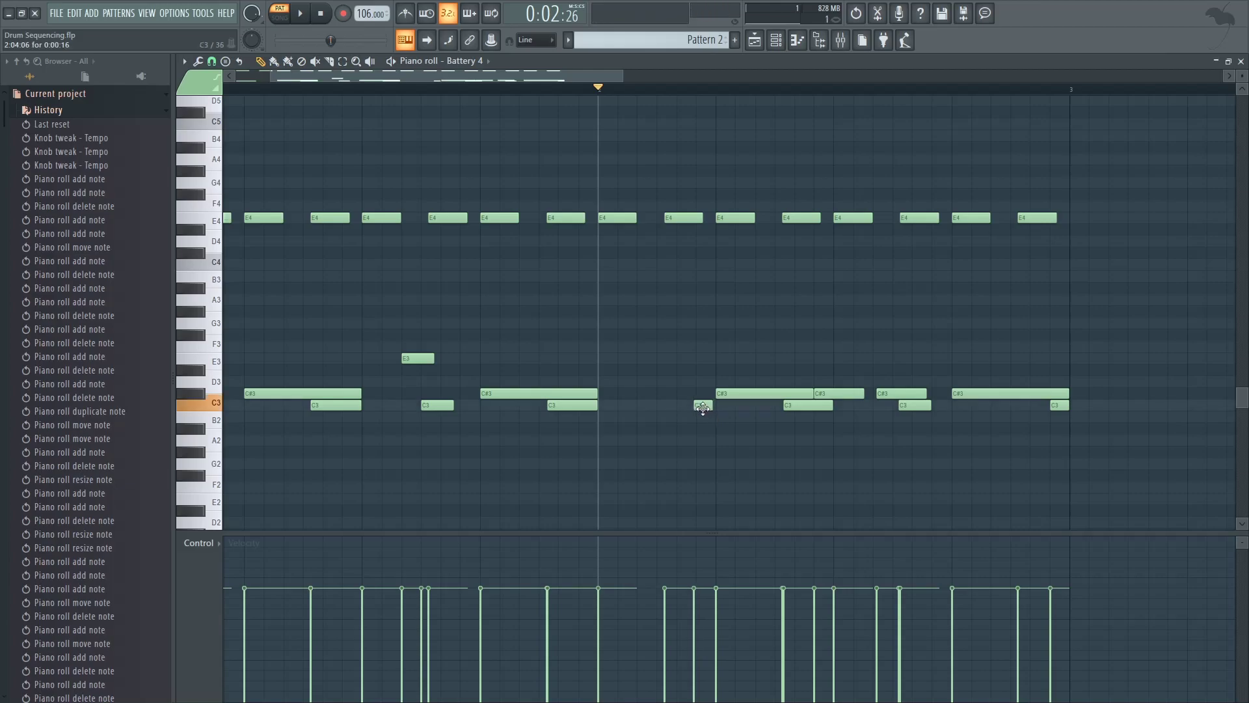
pyautogui.press('space')
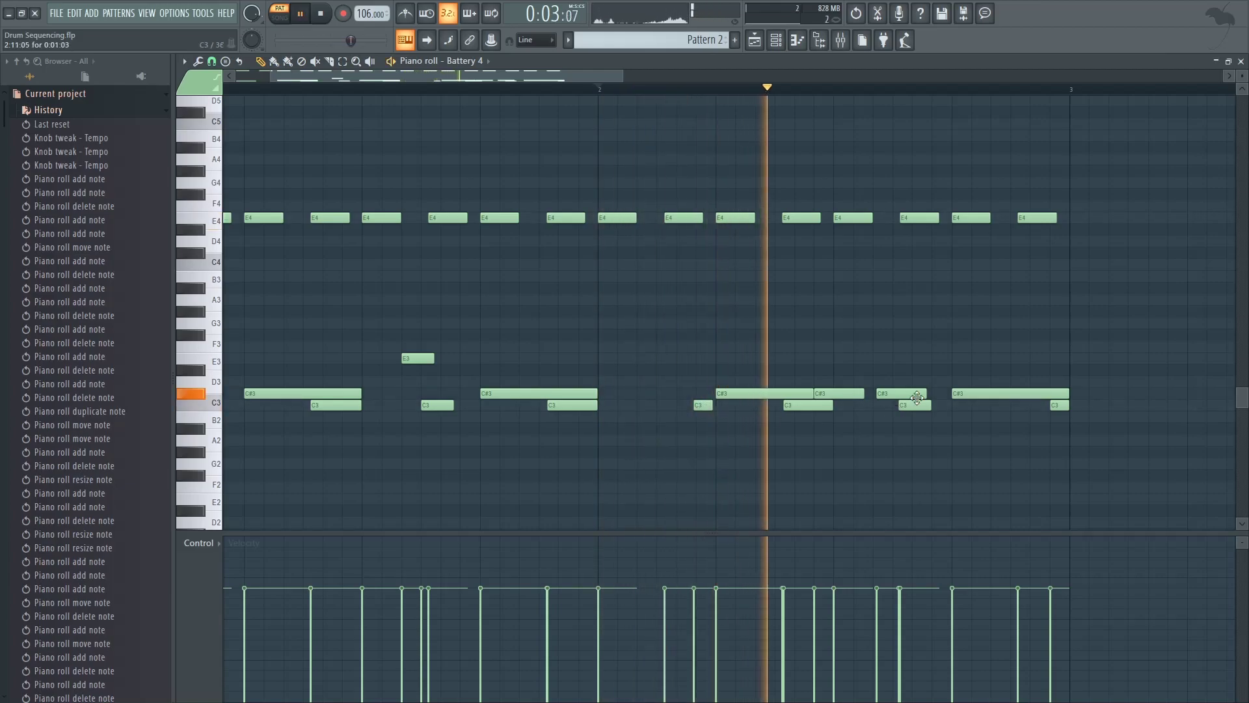
pyautogui.press('space')
# Move the short C3 note at the end of bar 2 up to C#3 and play from beat 4.
pyautogui.moveTo(1054, 405)
pyautogui.mouseDown()
pyautogui.moveTo(1061, 391)
pyautogui.moveTo(1059, 407)
pyautogui.mouseUp()
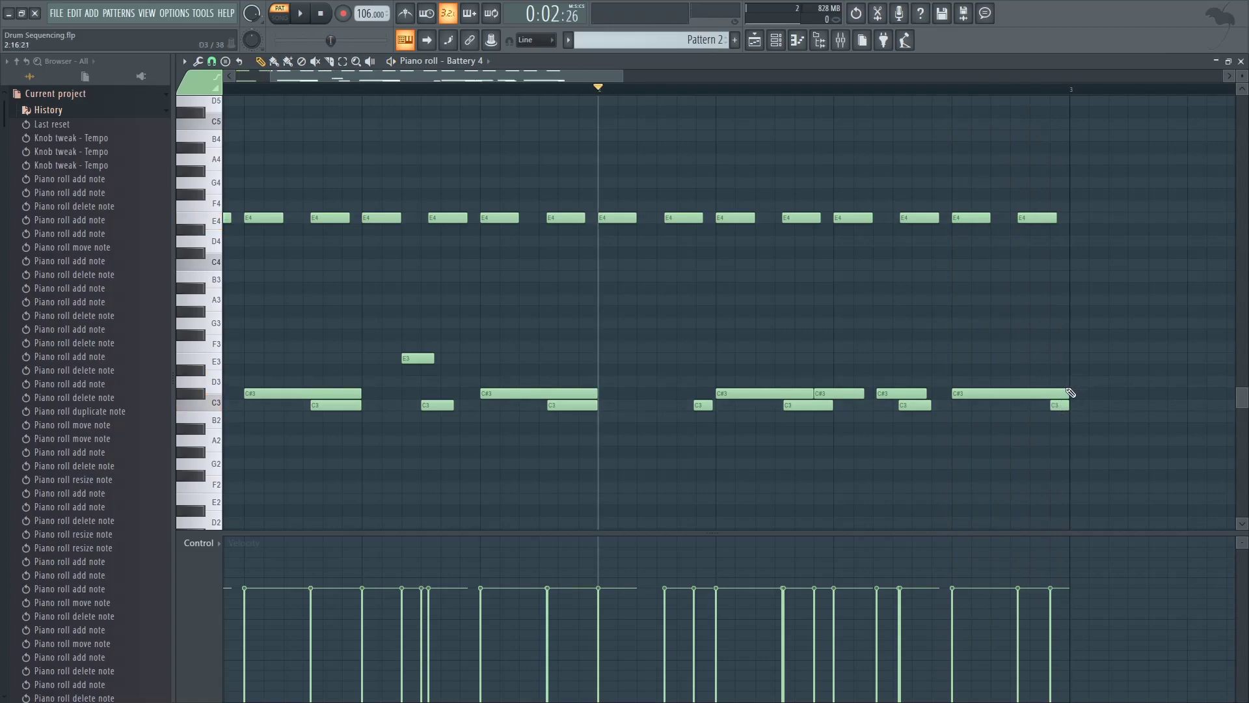
pyautogui.moveTo(1061, 403); pyautogui.dragTo(1061, 391)
pyautogui.click(960, 96)
pyautogui.press('space')
pyautogui.press('space')
pyautogui.moveTo(629, 75); pyautogui.dragTo(817, 77)
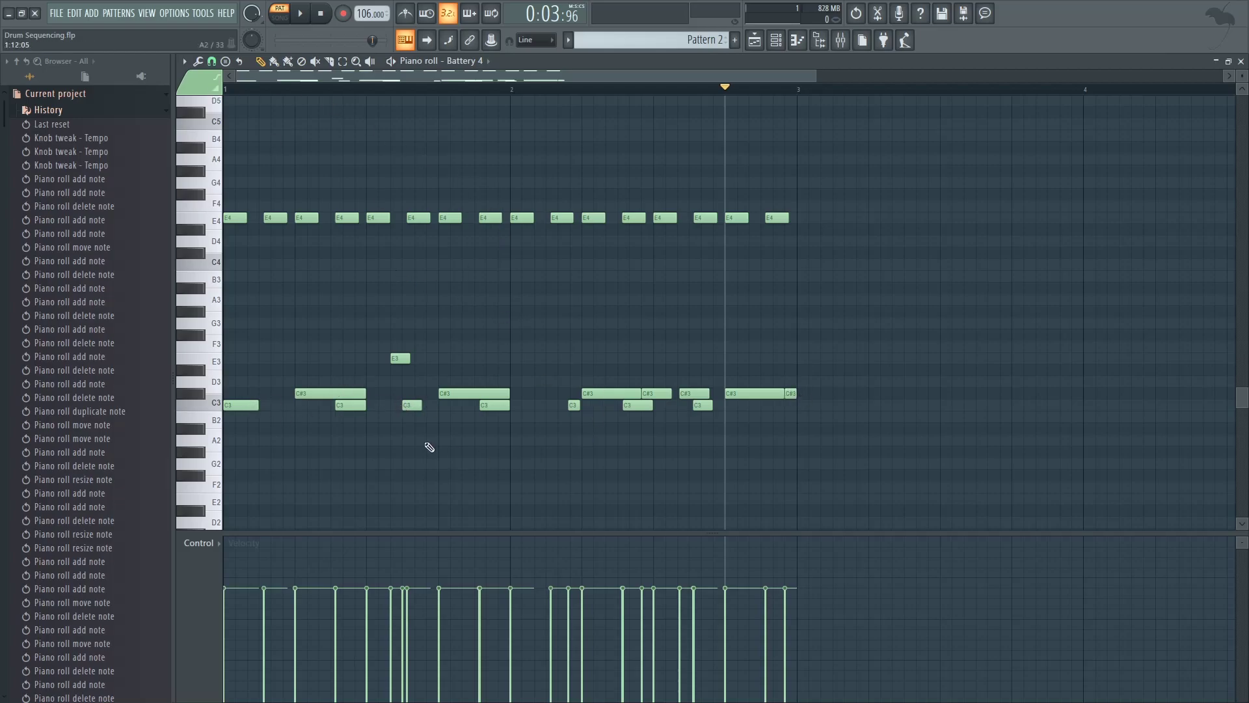
pyautogui.moveTo(816, 76); pyautogui.dragTo(722, 77)
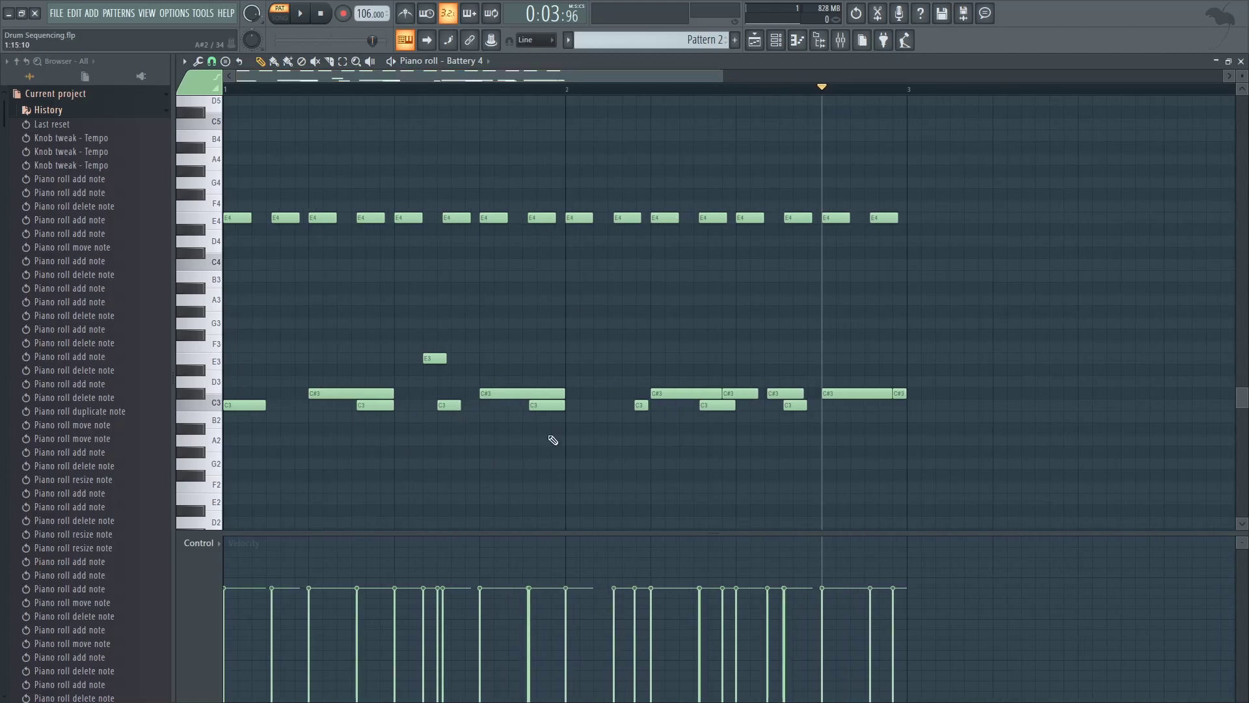
# Lower the velocity of bar 2's fill kick before beat 2 and the fill snares before beat 3 and at bar end to about 54%.
pyautogui.moveTo(628, 412); pyautogui.dragTo(639, 421)
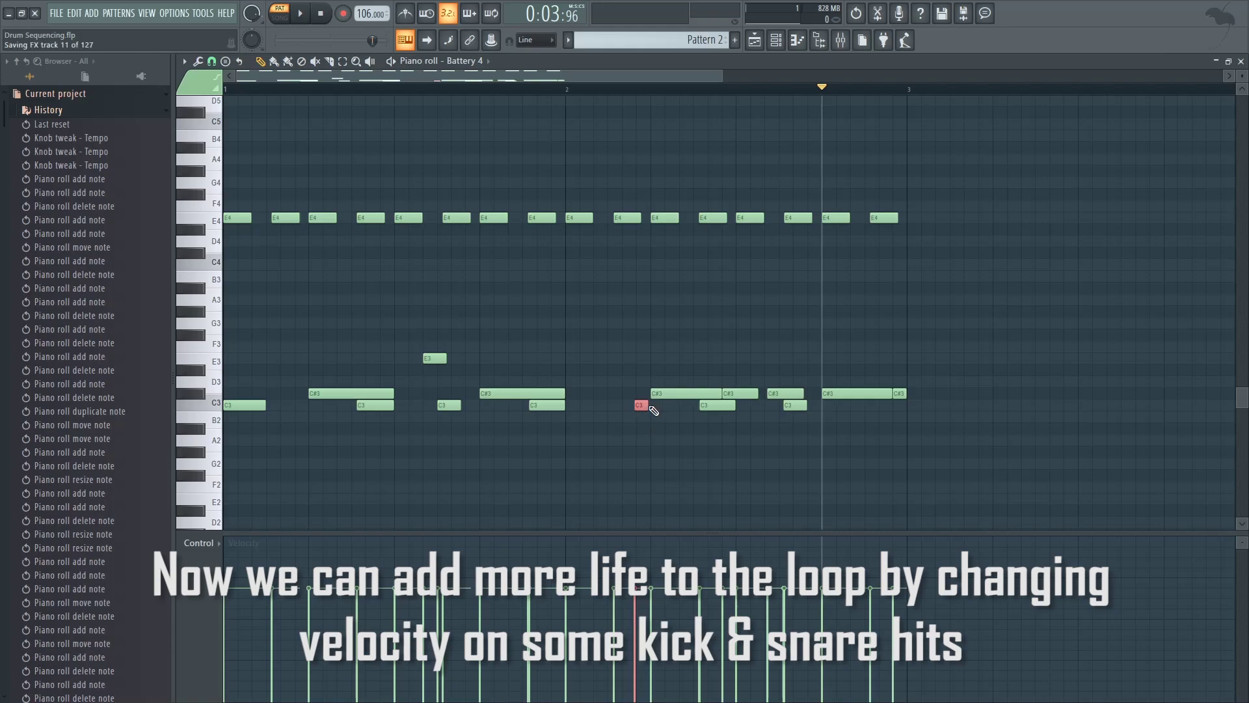
pyautogui.click(634, 88)
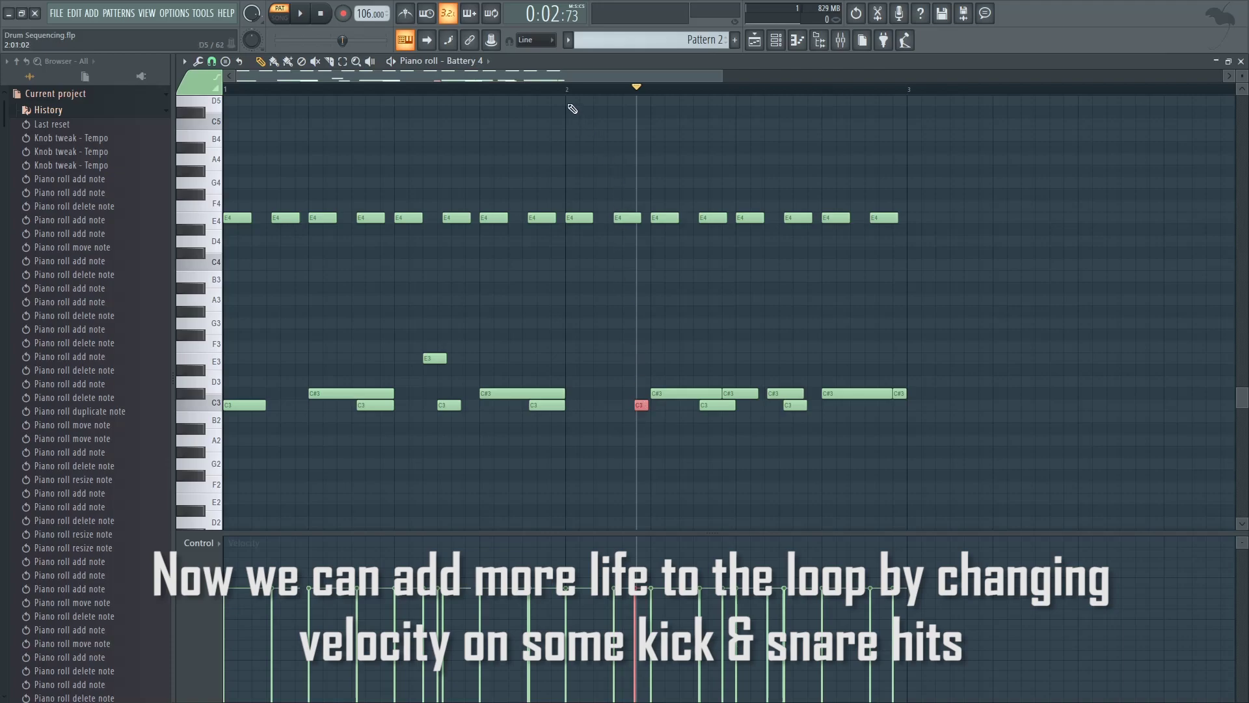
pyautogui.click(747, 398)
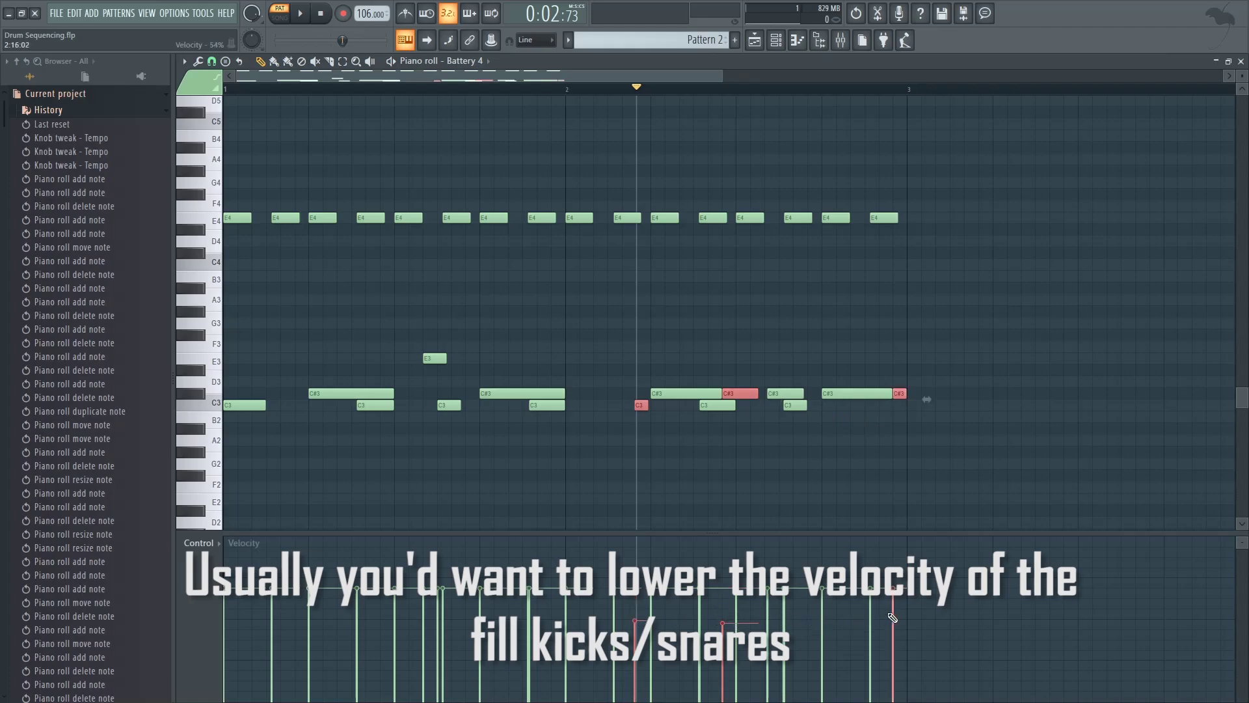
# Play from bar 2 and slightly raise the velocities of the two fill snares, leaving the fill kick as is.
pyautogui.click(570, 89)
pyautogui.moveTo(589, 78); pyautogui.dragTo(607, 79)
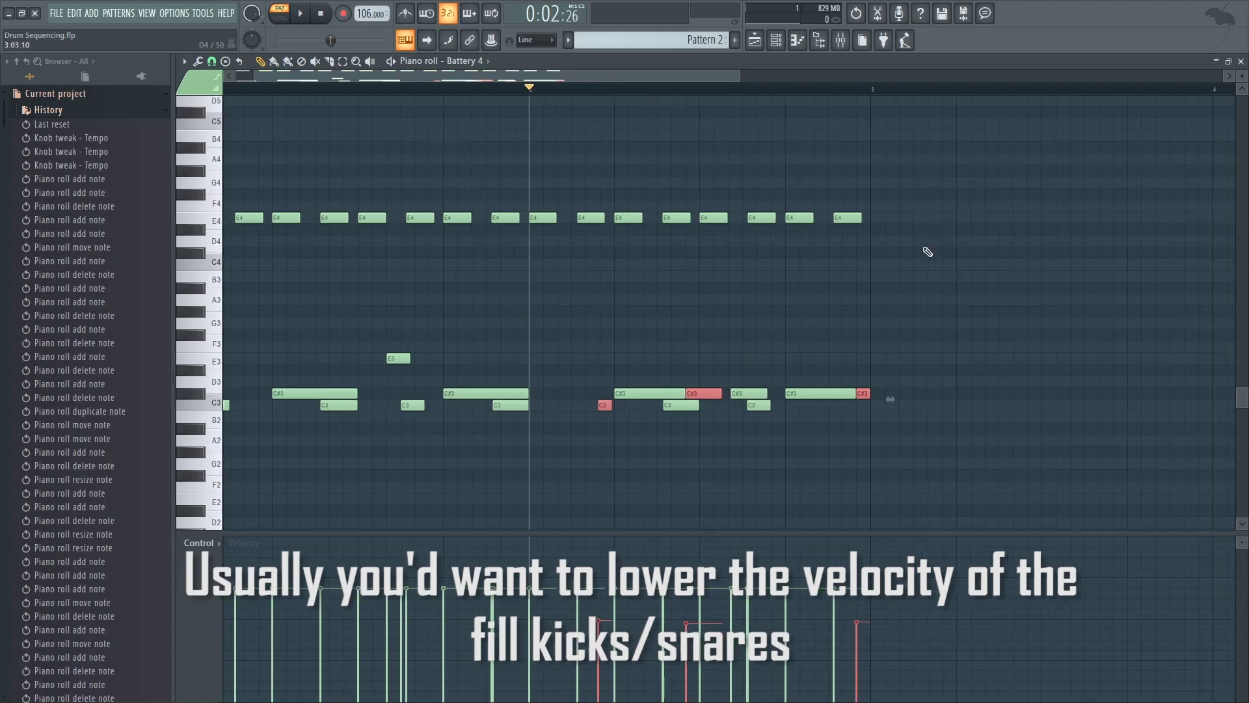
pyautogui.press('space')
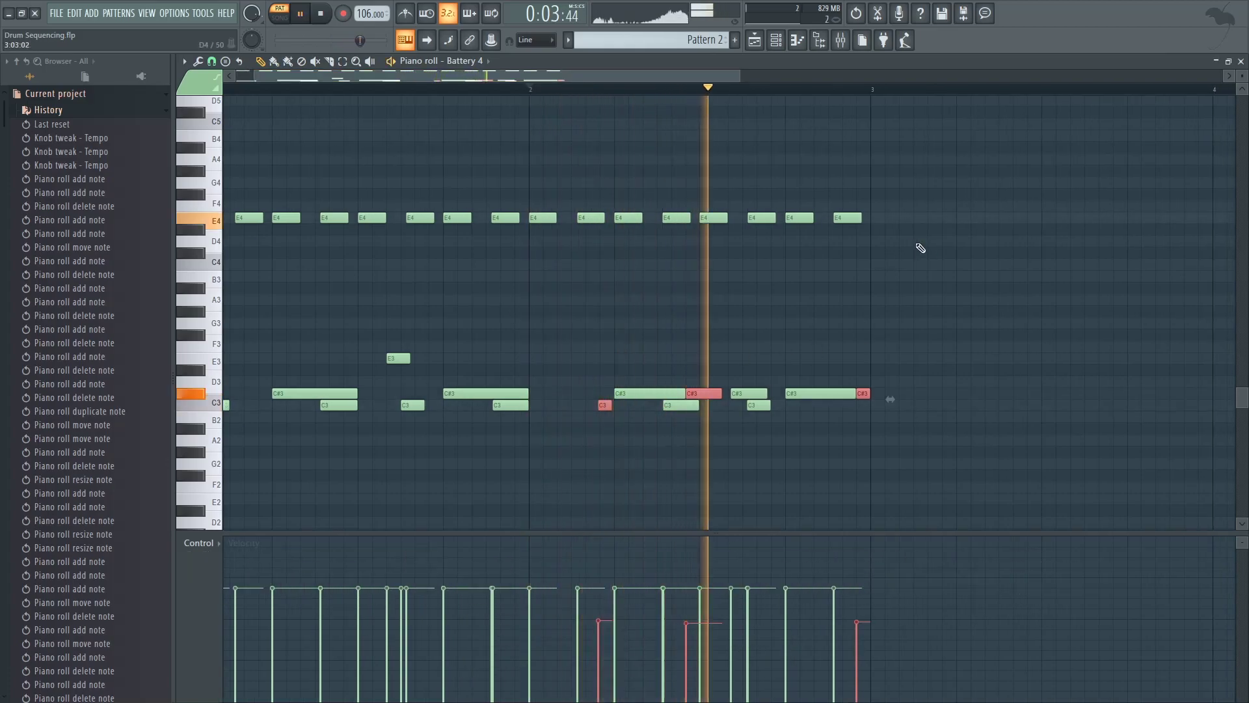
pyautogui.press('space')
pyautogui.click(693, 611)
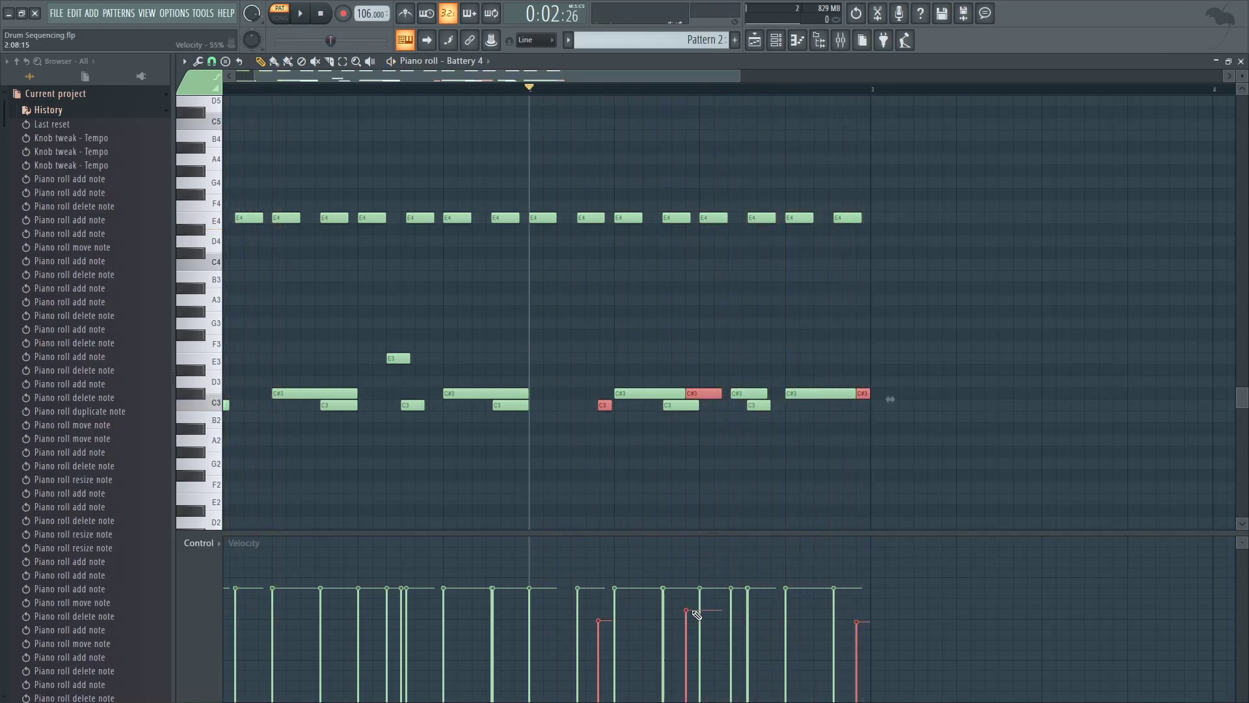
pyautogui.rightClick(690, 486)
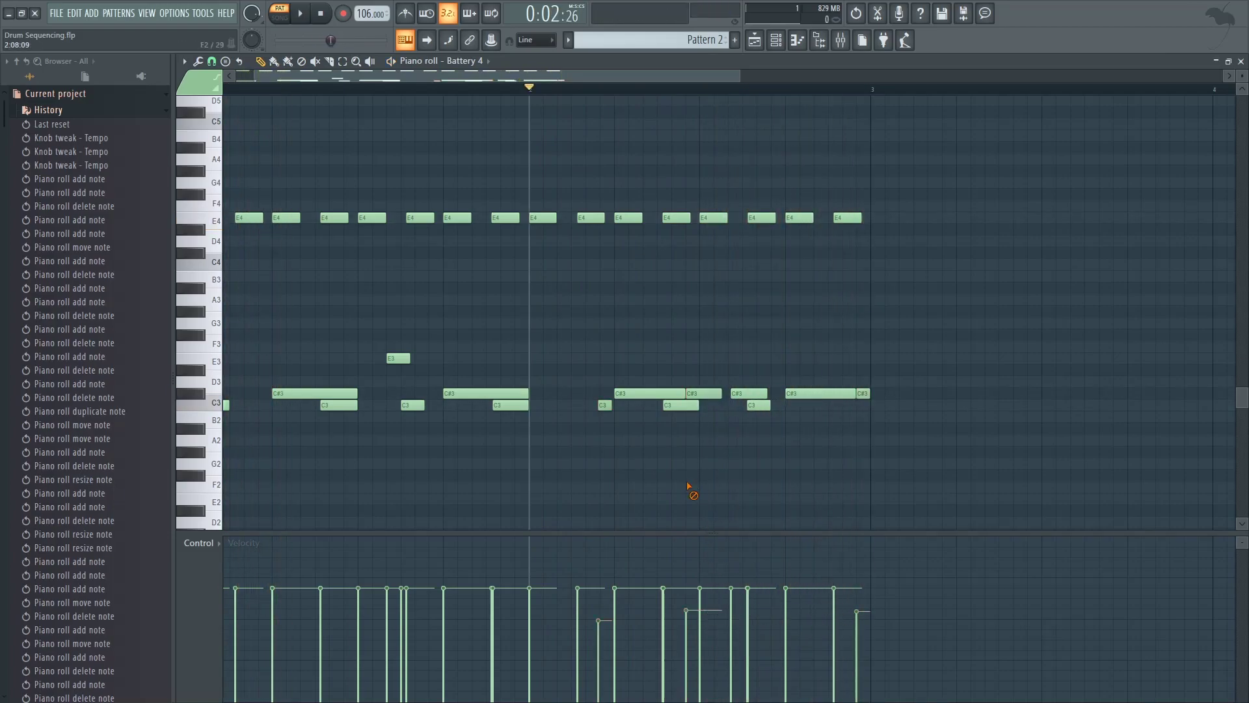
# Add a short, very low-velocity C#3 snare directly before the fill snare ahead of beat 3 in bar 2 and play it.
pyautogui.scroll(4, 897, 498)
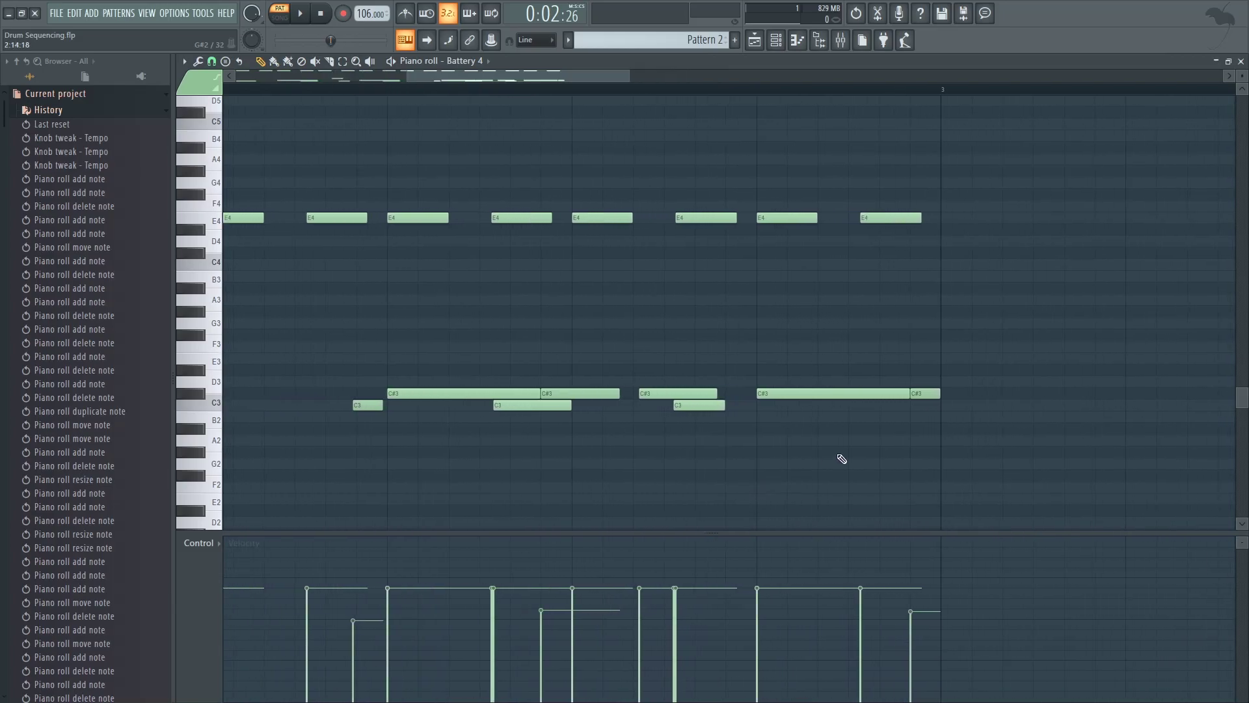
pyautogui.click(535, 419)
pyautogui.rightClick(536, 417)
pyautogui.click(524, 381)
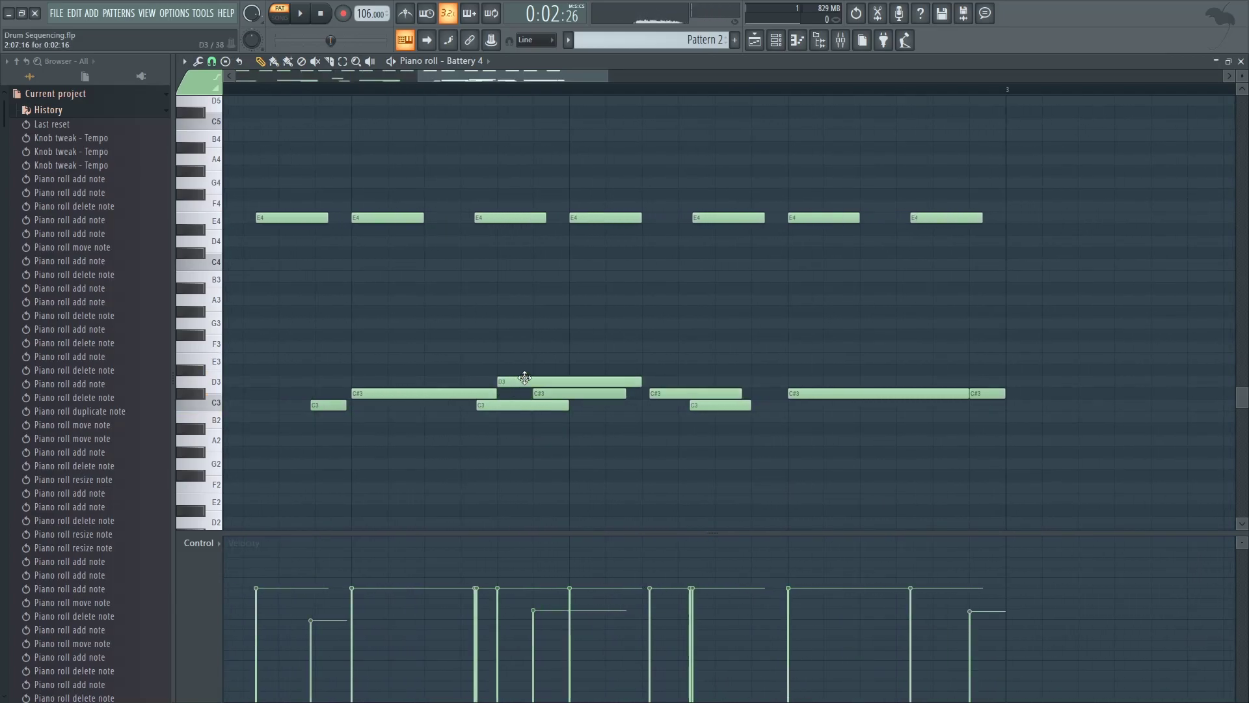
pyautogui.moveTo(568, 382); pyautogui.dragTo(516, 395)
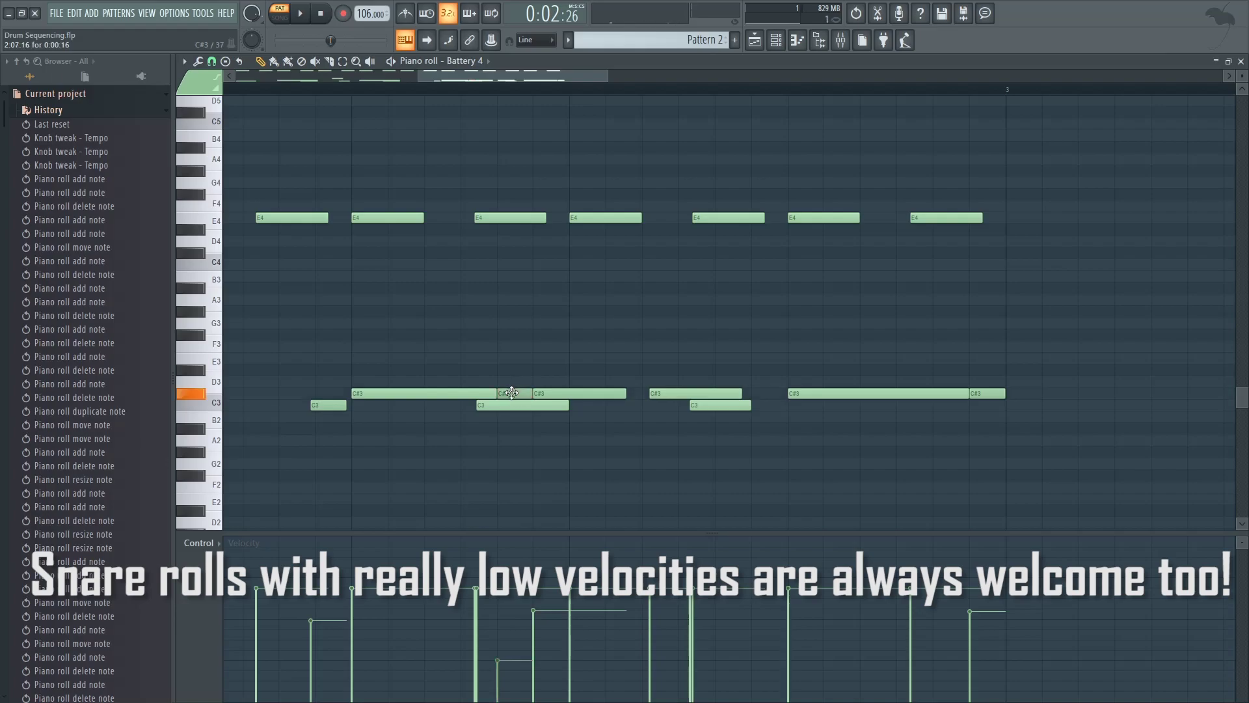
pyautogui.click(292, 93)
pyautogui.press('space')
pyautogui.press('space')
# Add a matching low-velocity C#3 snare directly before the last snare of bar 2 and play it.
pyautogui.moveTo(973, 415); pyautogui.dragTo(950, 392)
pyautogui.press('space')
pyautogui.press('space')
# Try a short, softer C3 kick after beat 4 of bar 2, move it slightly earlier, and play the result.
pyautogui.click(904, 405)
pyautogui.moveTo(876, 411)
pyautogui.mouseDown()
pyautogui.moveTo(858, 424)
pyautogui.moveTo(875, 409)
pyautogui.moveTo(912, 421)
pyautogui.moveTo(892, 406)
pyautogui.mouseUp()
pyautogui.click(888, 614)
pyautogui.press('space')
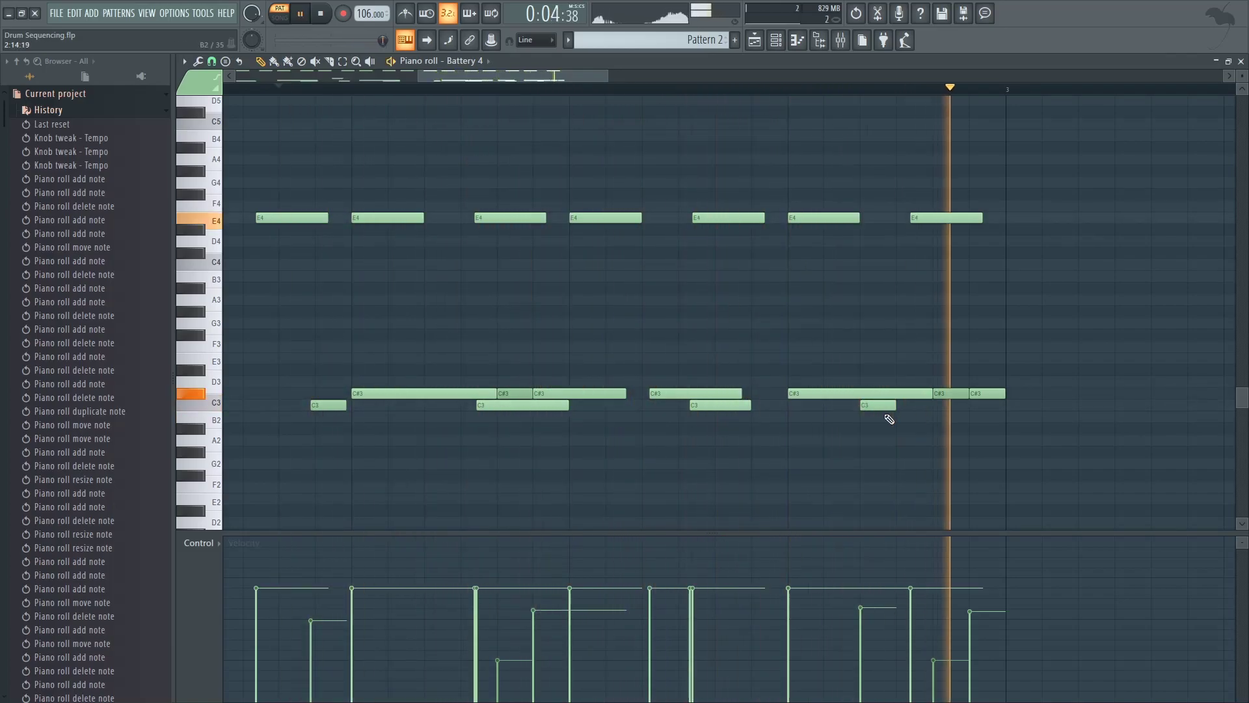
pyautogui.press('space')
# Undo the last move of the C3 kick after beat 4 of bar 2 and delete that kick.
pyautogui.hotkey('ctrl', 'z')
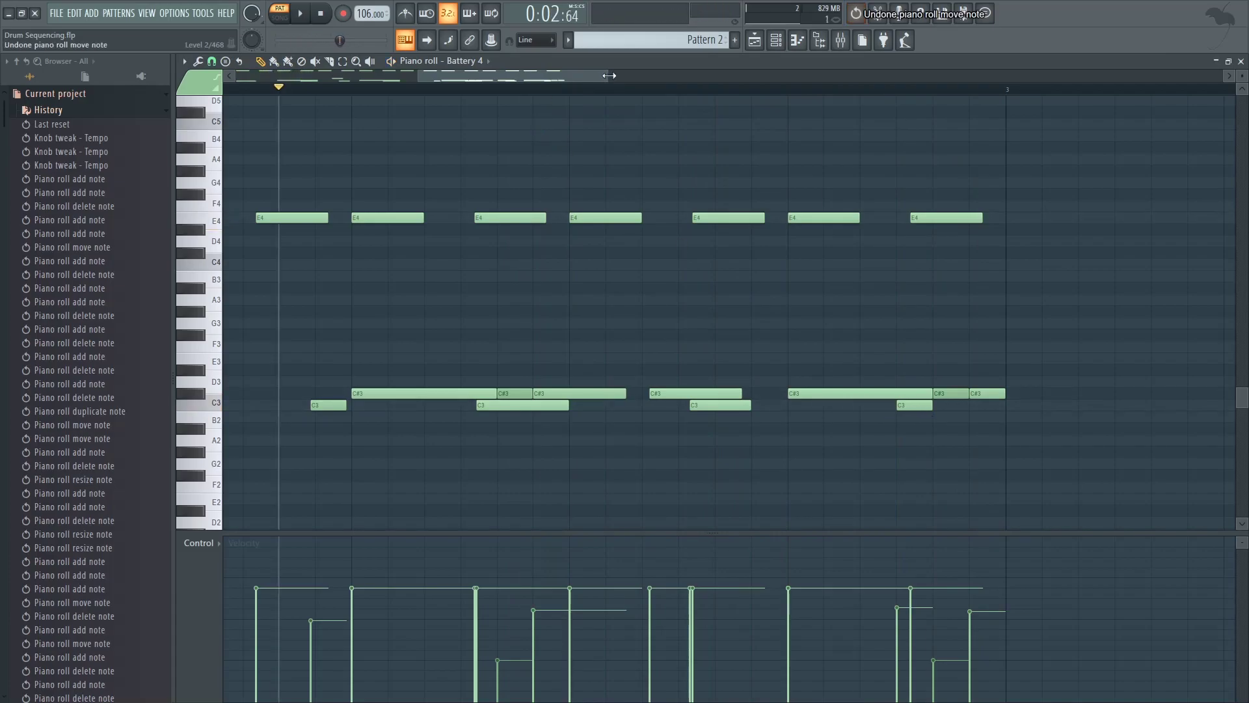
pyautogui.moveTo(608, 76); pyautogui.dragTo(802, 77)
pyautogui.moveTo(421, 76); pyautogui.dragTo(231, 78)
pyautogui.rightClick(781, 406)
# Duplicate all notes of the two-bar loop into bars 3 and 4.
pyautogui.hotkey('ctrl', 'a')
pyautogui.moveTo(240, 406); pyautogui.dragTo(824, 406)
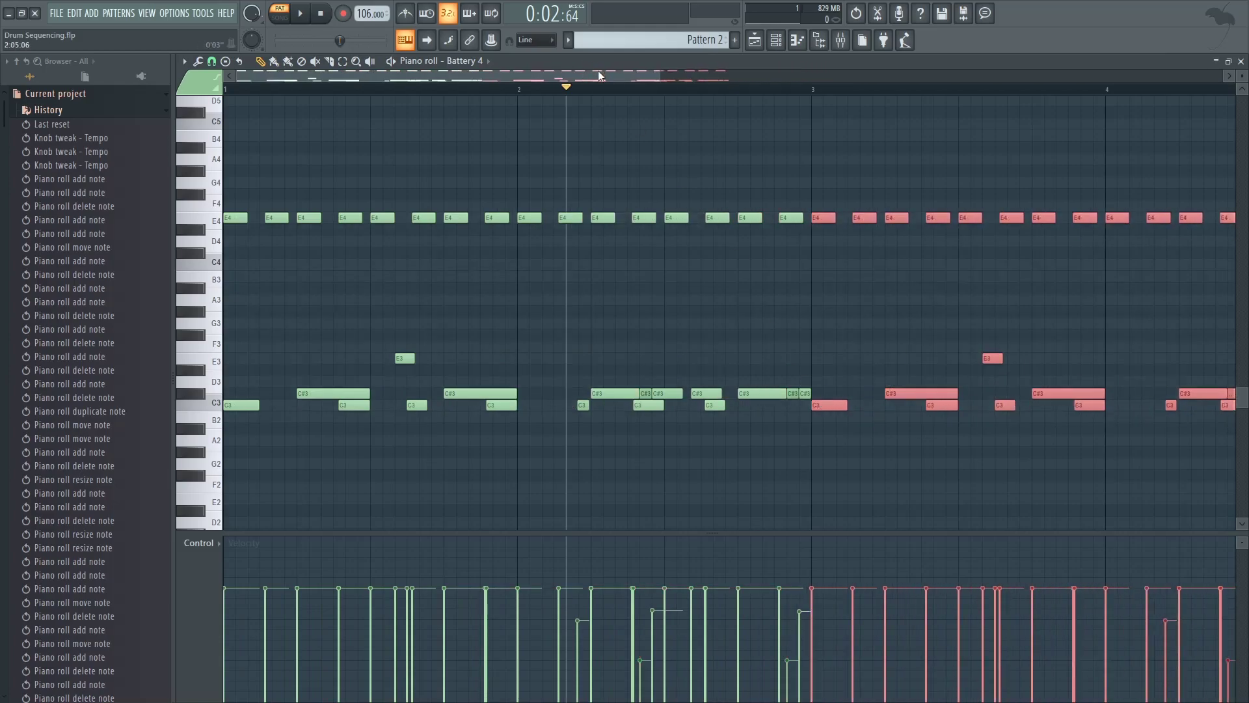
pyautogui.moveTo(599, 73); pyautogui.dragTo(880, 84)
# Add a short C3 kick after beat 4 of bar 4 and play the four-bar loop starting from bar 4.
pyautogui.click(683, 406)
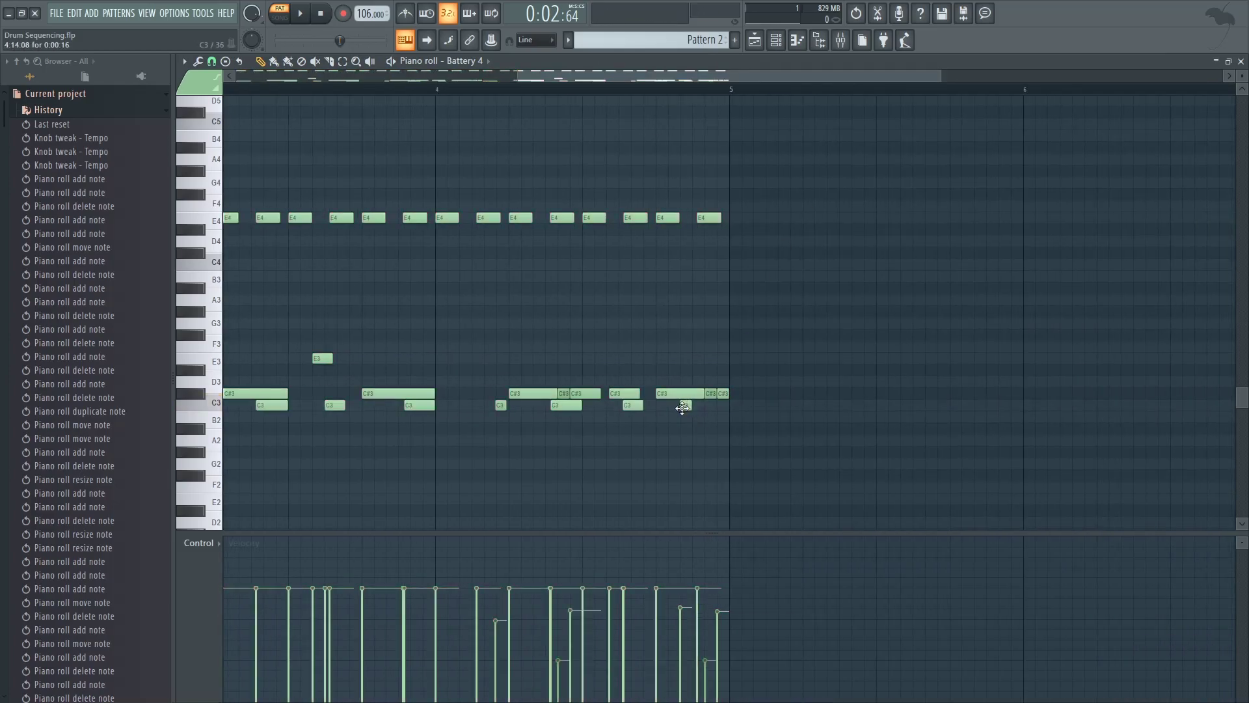
pyautogui.click(635, 90)
pyautogui.moveTo(633, 90); pyautogui.dragTo(447, 96)
pyautogui.press('space')
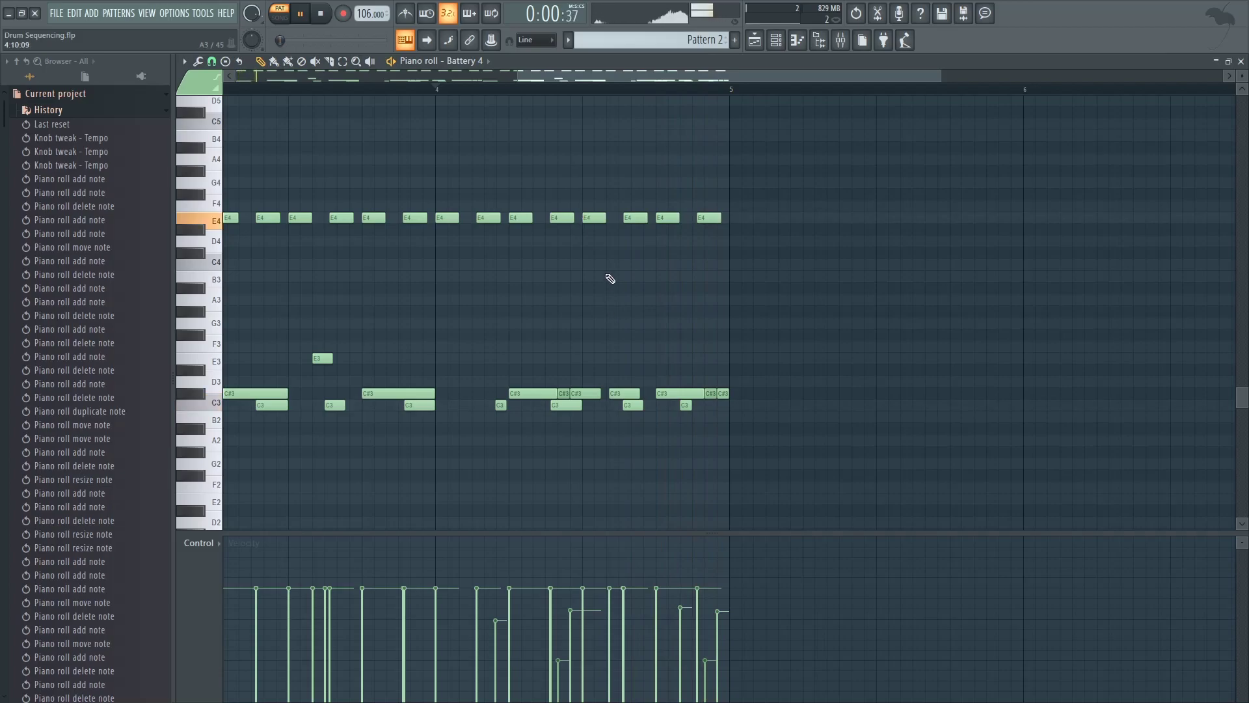
pyautogui.moveTo(518, 76); pyautogui.dragTo(237, 76)
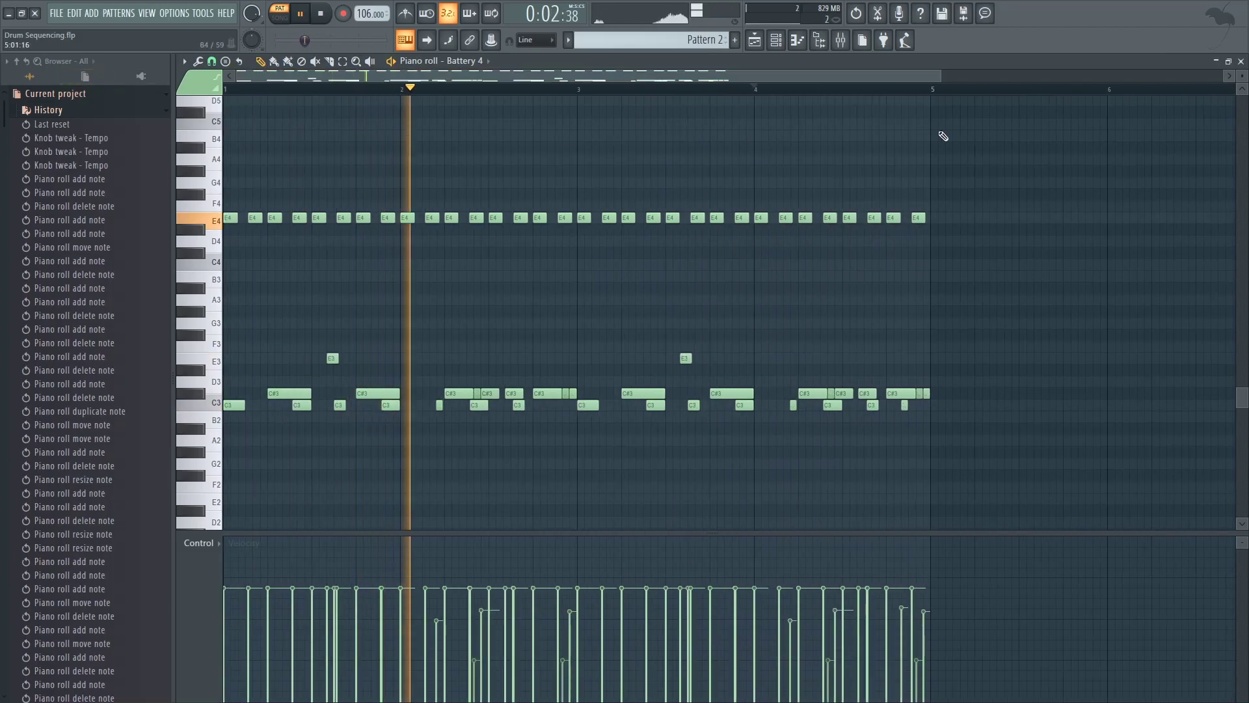
pyautogui.moveTo(900, 91); pyautogui.dragTo(852, 91)
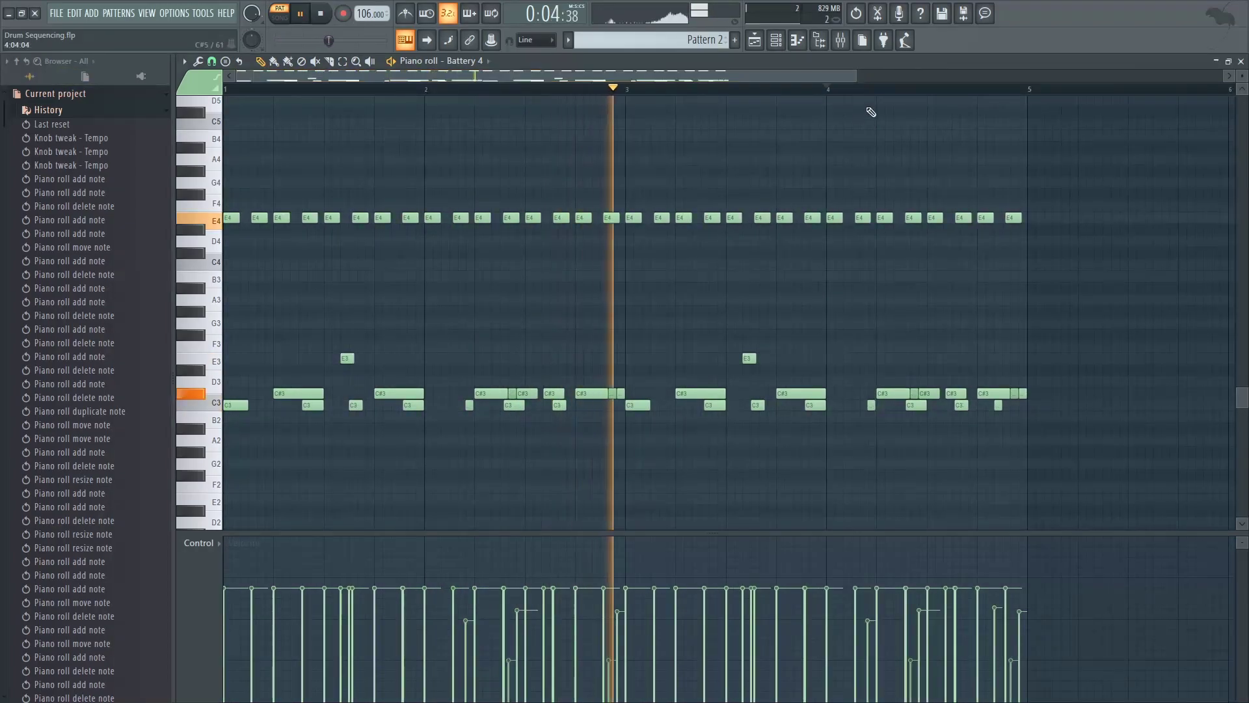
pyautogui.press('space')
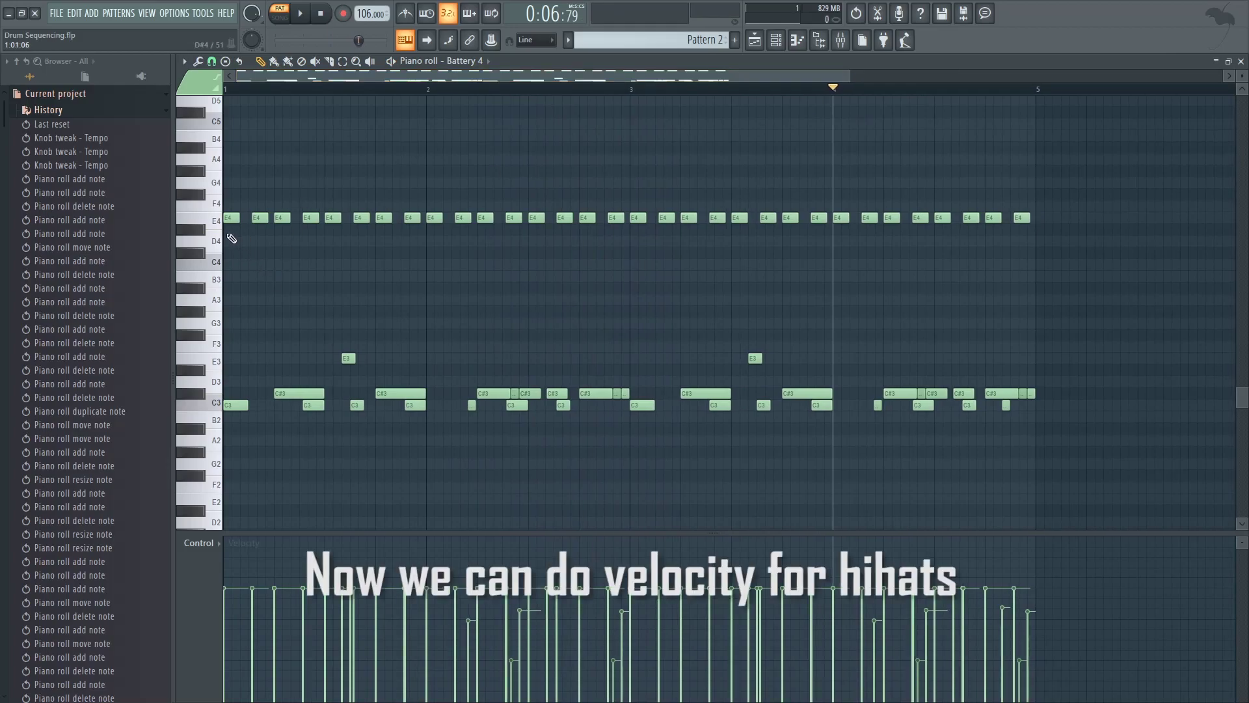
# Quantize all E4 hi-hats across the four bars with the 16_groovy 70s template, setting the velocity strength to 39%.
pyautogui.moveTo(231, 234); pyautogui.dragTo(1114, 175)
pyautogui.moveTo(339, 95); pyautogui.dragTo(224, 88)
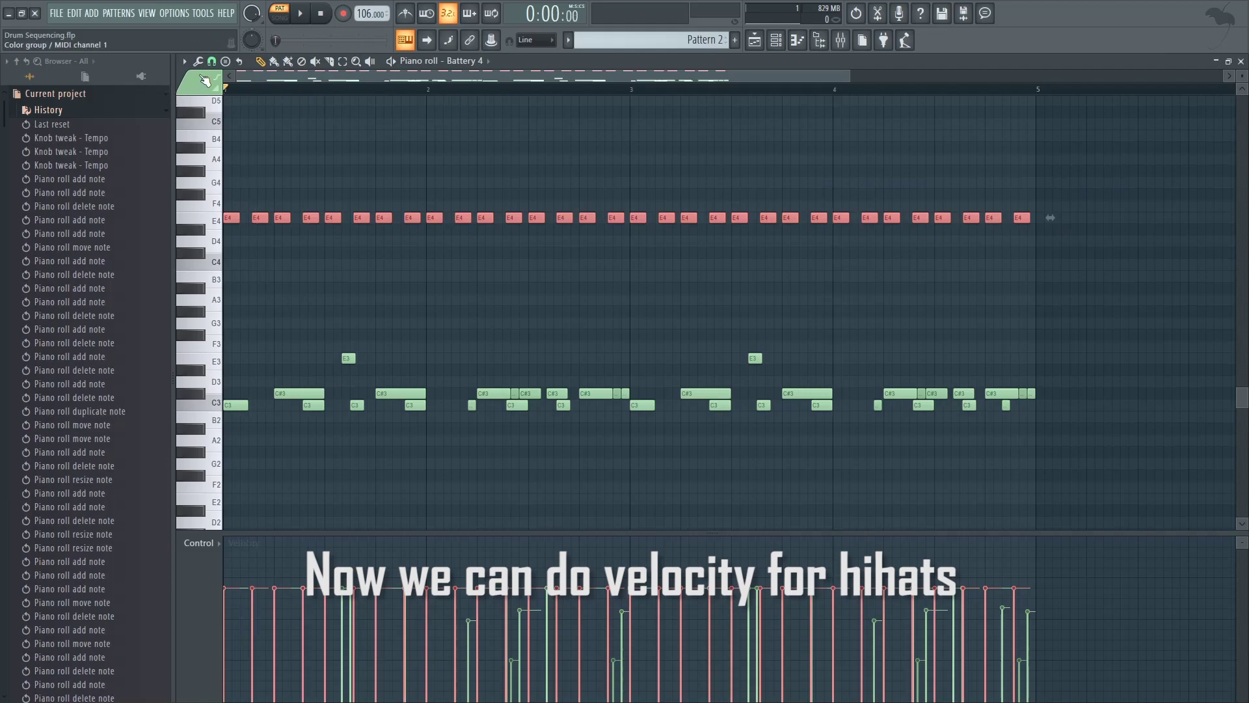
pyautogui.click(205, 60)
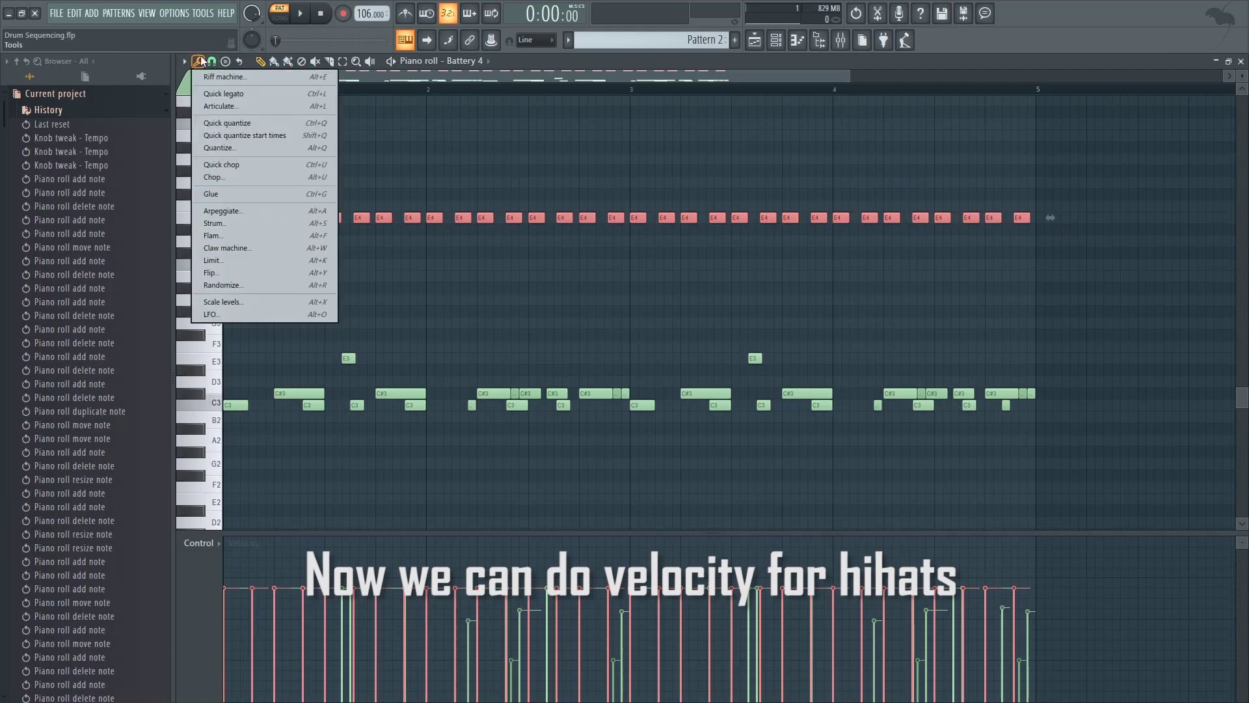
pyautogui.click(228, 147)
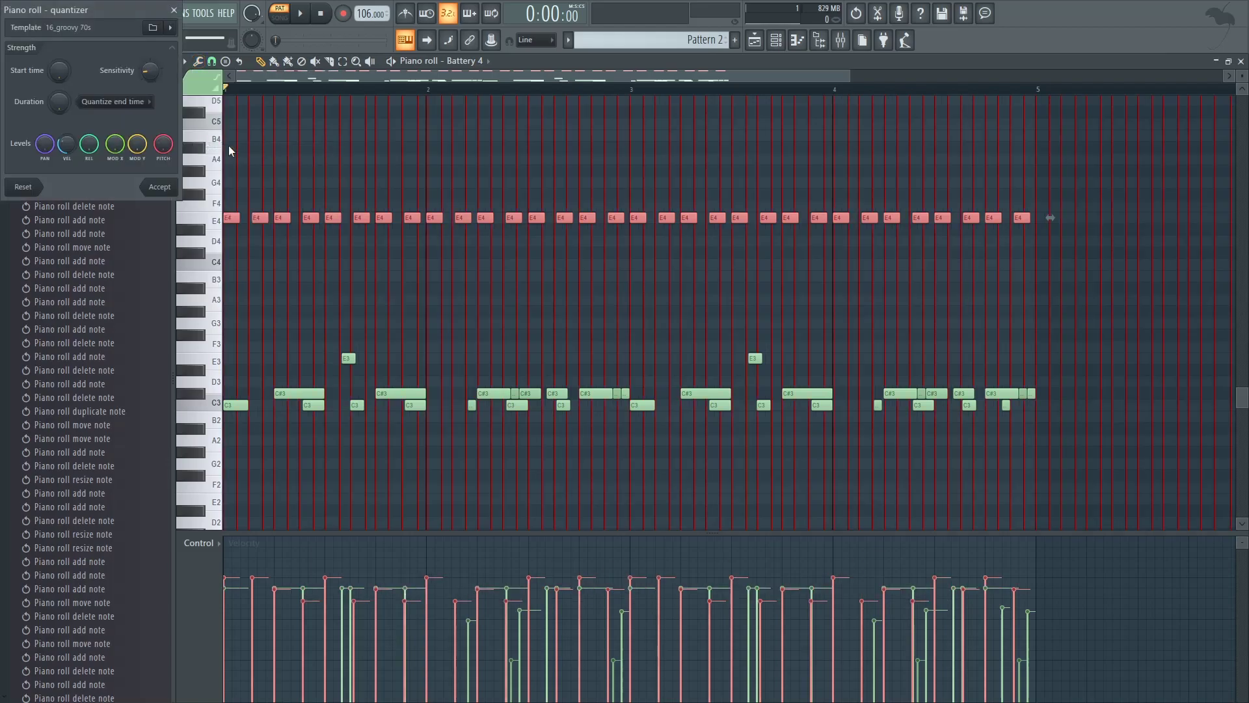
pyautogui.moveTo(118, 9); pyautogui.dragTo(193, 9)
pyautogui.click(246, 27)
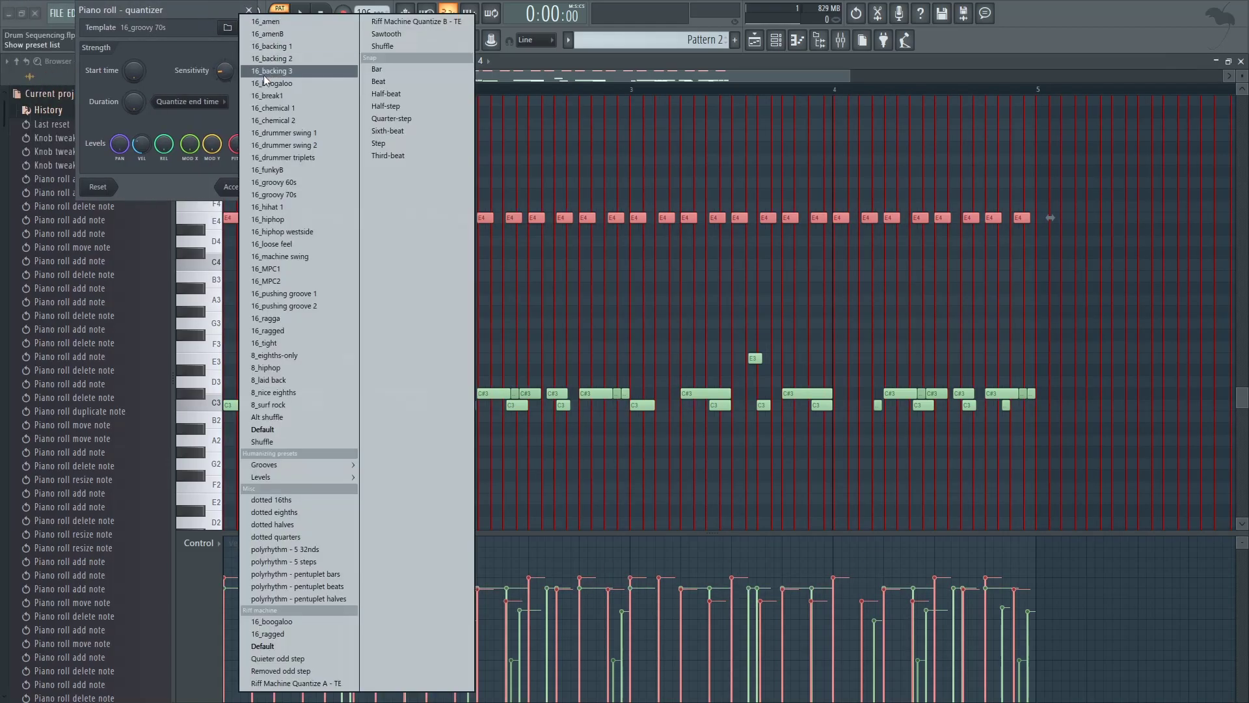
pyautogui.click(184, 41)
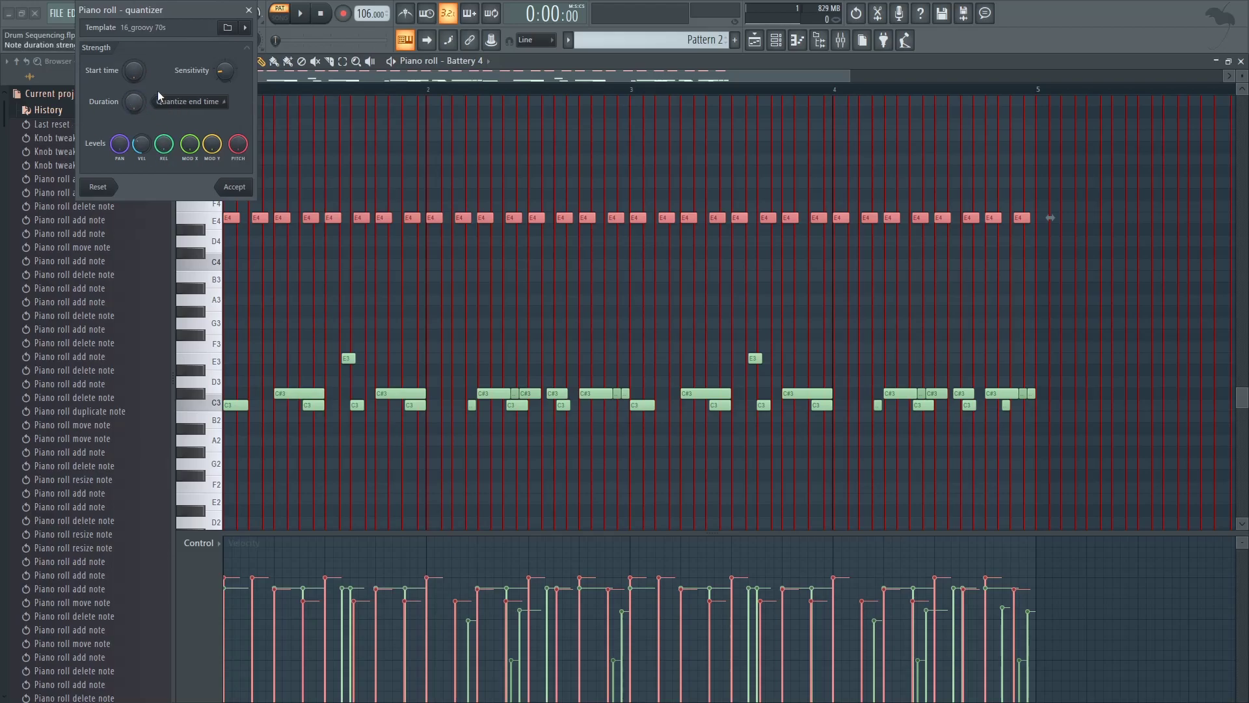
pyautogui.moveTo(141, 155)
pyautogui.mouseDown()
pyautogui.moveTo(140, 121)
pyautogui.moveTo(140, 147)
pyautogui.mouseUp()
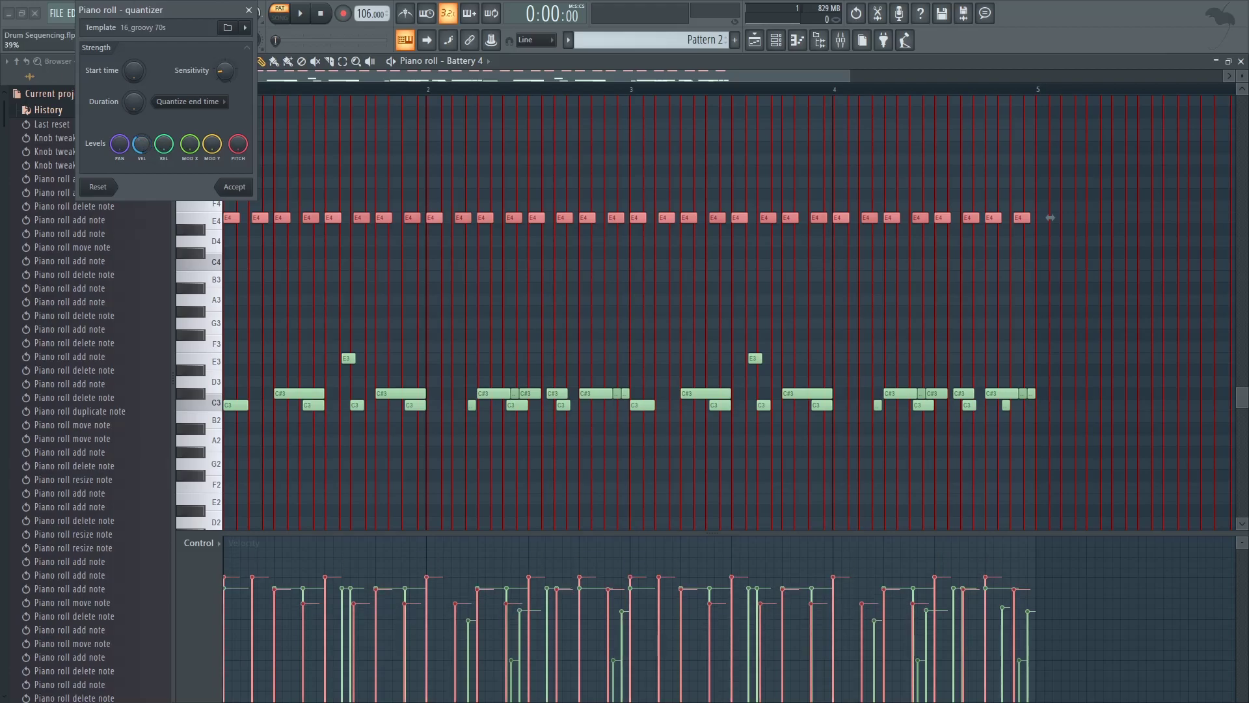
pyautogui.click(234, 188)
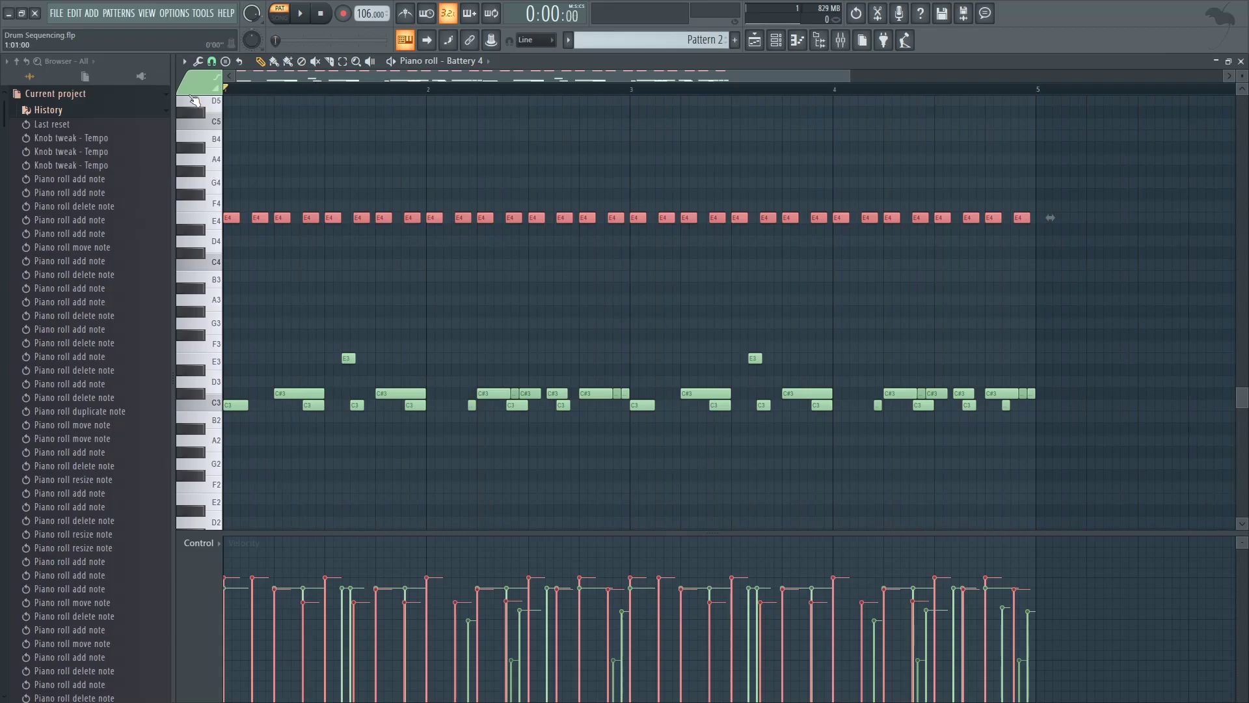
# Play the four-bar loop from the start to check the hi-hat velocities.
pyautogui.moveTo(850, 77); pyautogui.dragTo(838, 127)
pyautogui.press('space')
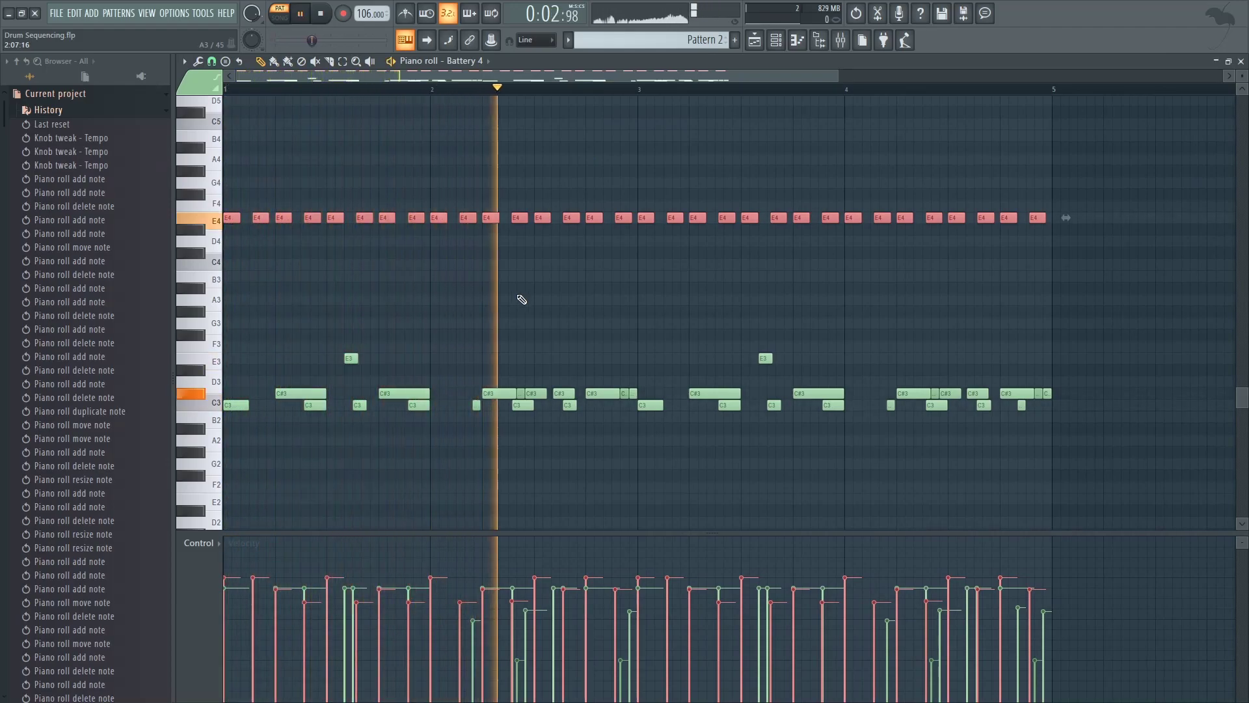
pyautogui.press('space')
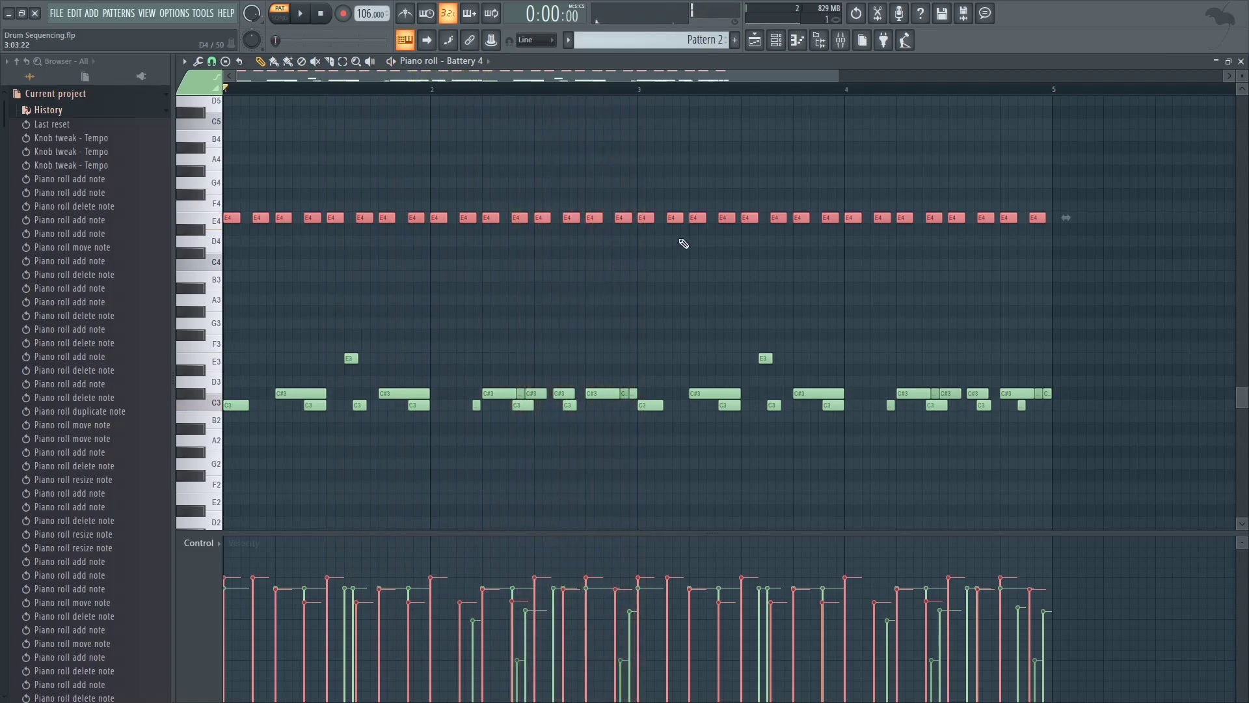
# Replace the second E4 hi-hat of bar 3 with a G#4 open hat on the half beat and play from bar 3.
pyautogui.click(639, 89)
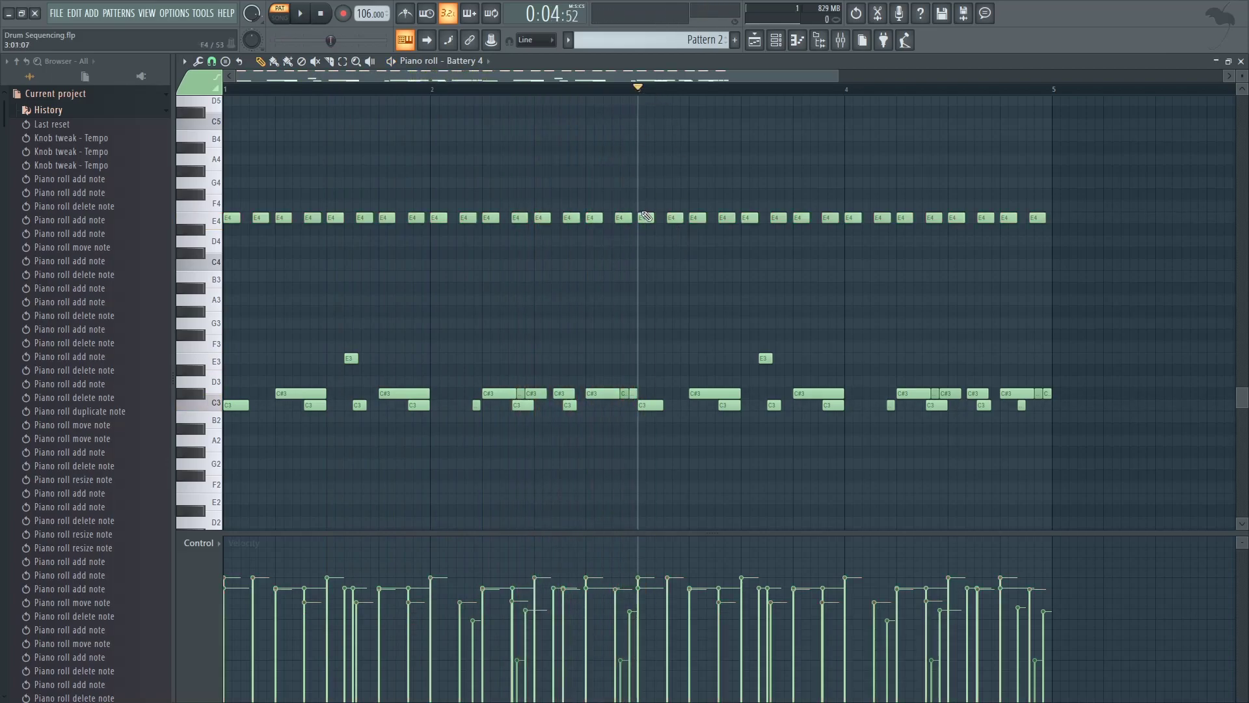
pyautogui.click(643, 214)
pyautogui.click(670, 171)
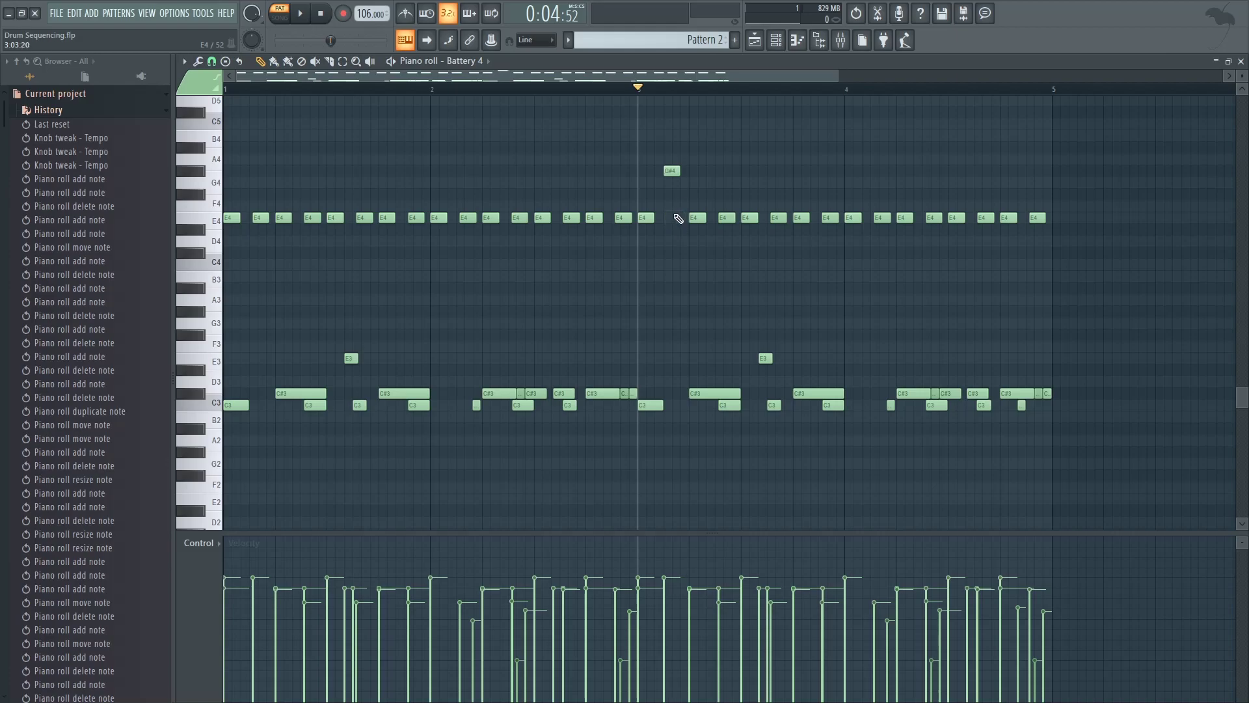
pyautogui.press('space')
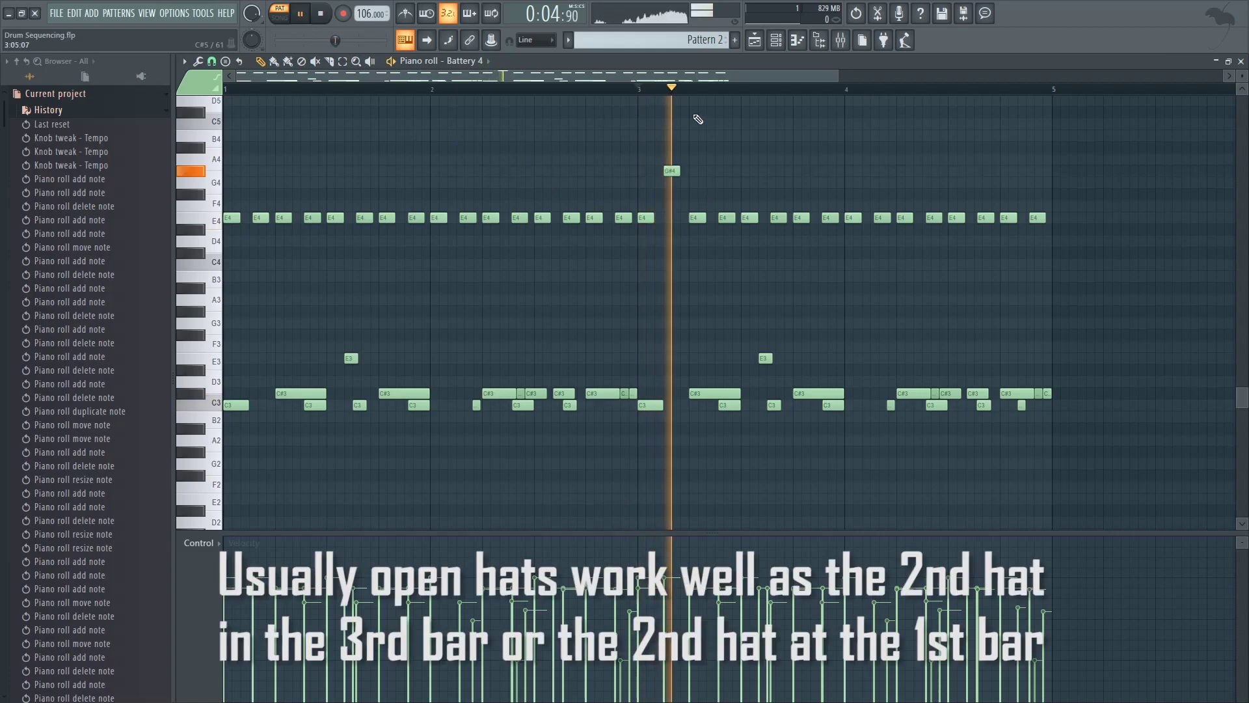
pyautogui.press('space')
# Try nudging the G#4 open hat in bar 3 slightly later and replay from bar 3.
pyautogui.scroll(5, 672, 171)
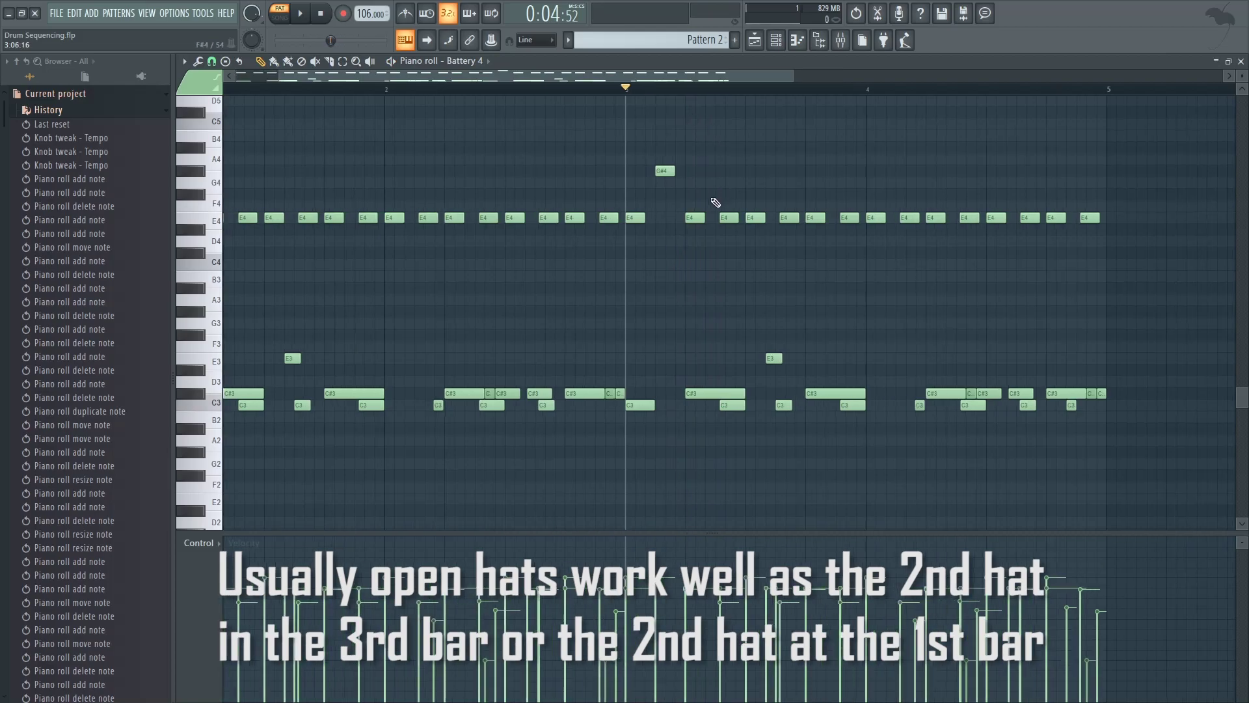
pyautogui.press('space')
pyautogui.press('space')
pyautogui.moveTo(671, 171); pyautogui.dragTo(684, 168)
pyautogui.press('space')
pyautogui.press('space')
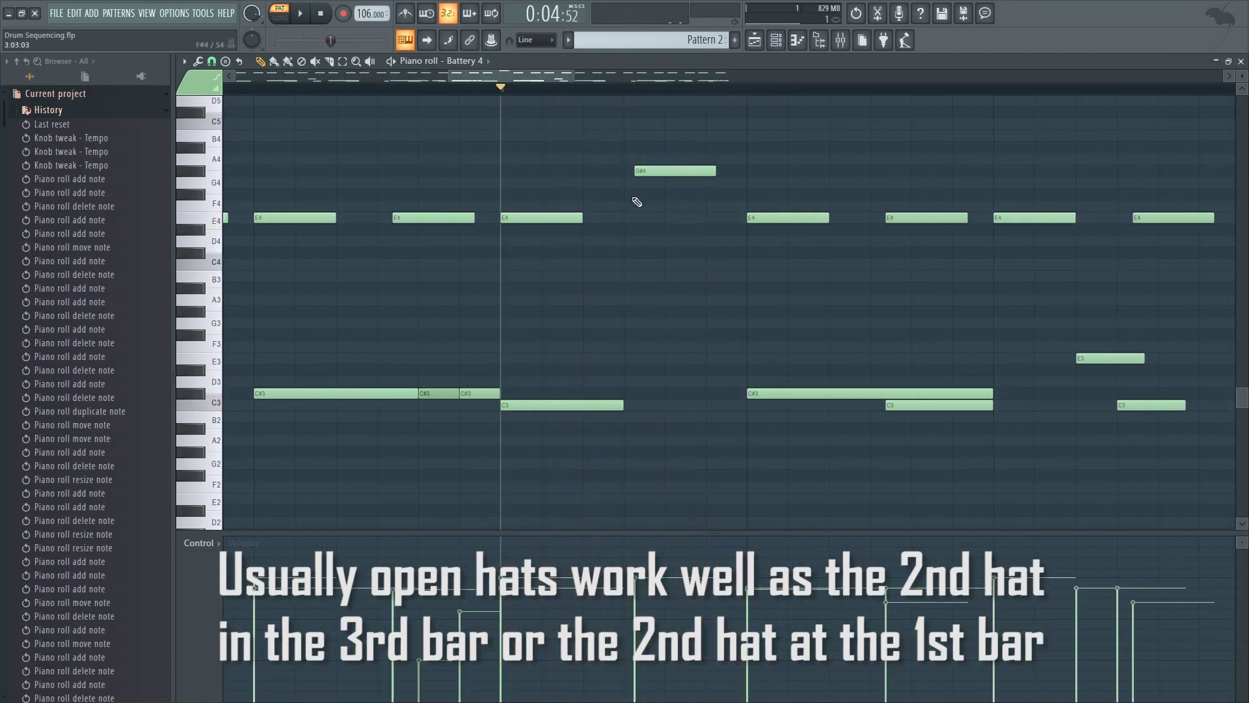
# Add a D#4 hi-hat a third of a beat into bar 3 at reduced velocity and play from bar 3.
pyautogui.click(620, 218)
pyautogui.rightClick(626, 219)
pyautogui.moveTo(597, 218); pyautogui.dragTo(594, 234)
pyautogui.click(595, 617)
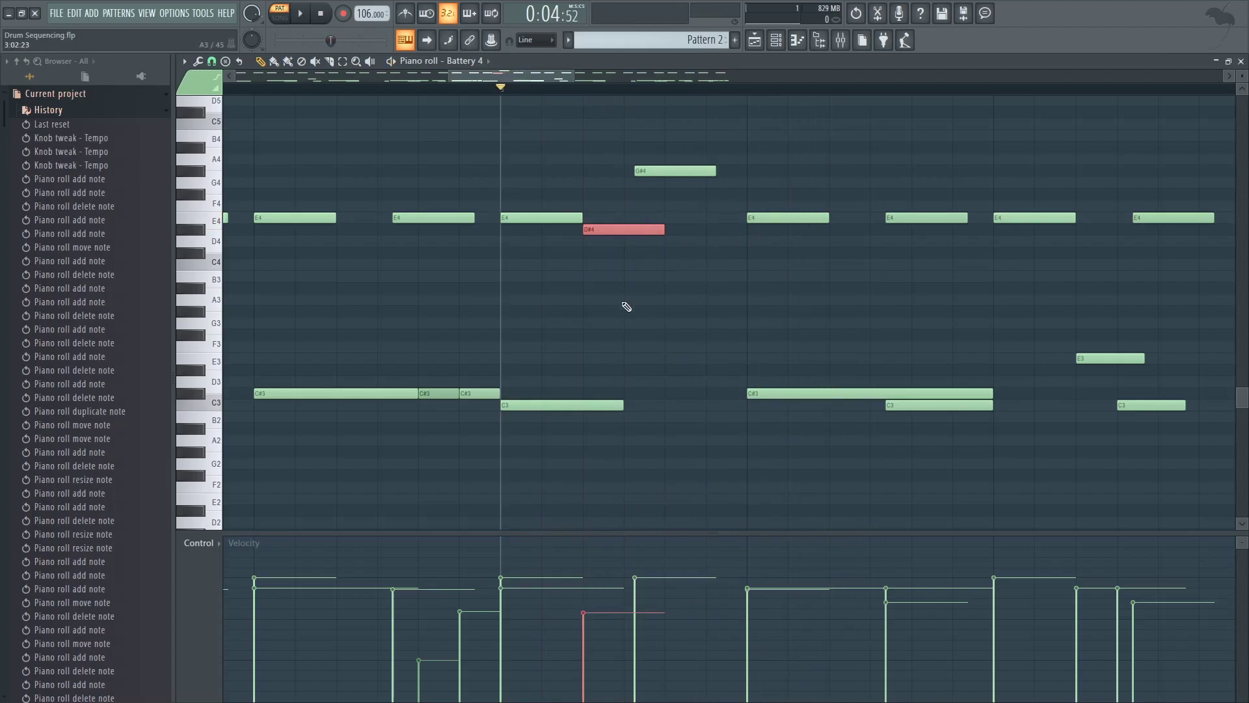
pyautogui.moveTo(618, 227)
pyautogui.mouseDown()
pyautogui.moveTo(605, 233)
pyautogui.moveTo(637, 225)
pyautogui.moveTo(625, 225)
pyautogui.mouseUp()
pyautogui.press('space')
pyautogui.press('space')
pyautogui.press('space')
pyautogui.press('space')
pyautogui.press('space')
pyautogui.press('space')
# Move the G#4 open hat slightly earlier onto the half beat of bar 3 and play the loop.
pyautogui.moveTo(647, 170); pyautogui.dragTo(636, 171)
pyautogui.press('space')
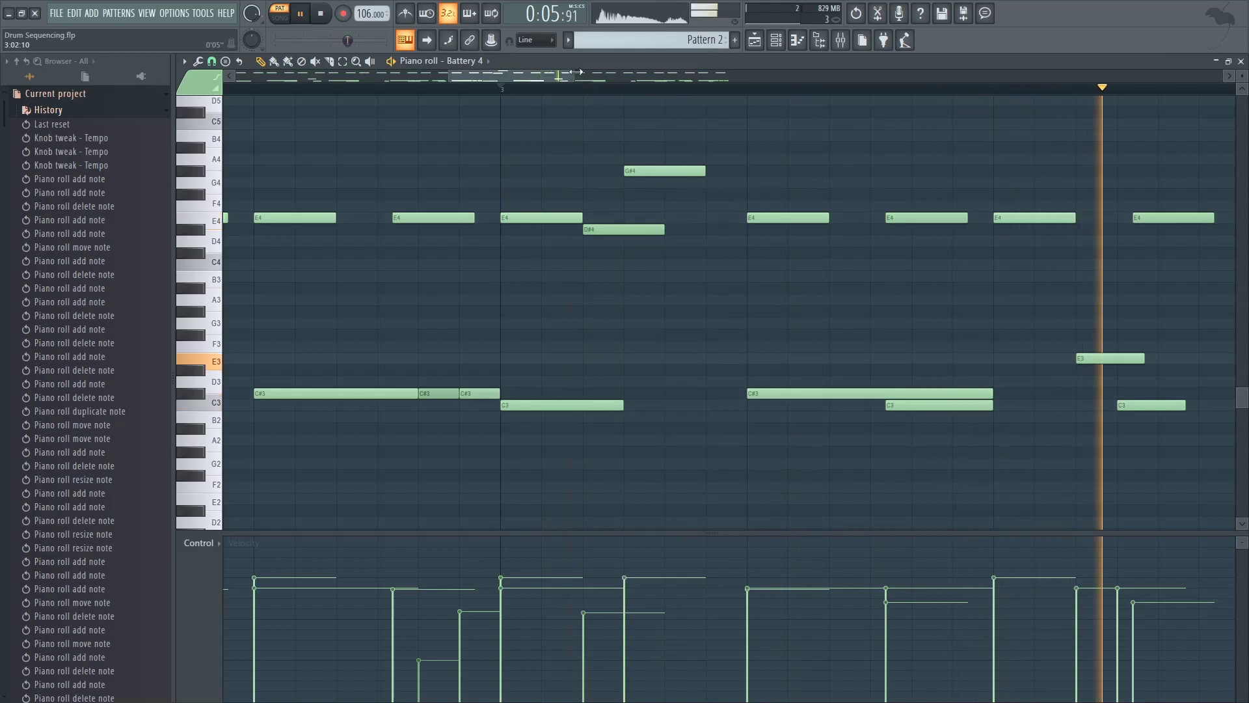
pyautogui.scroll(-2, 488, 91)
pyautogui.press('space')
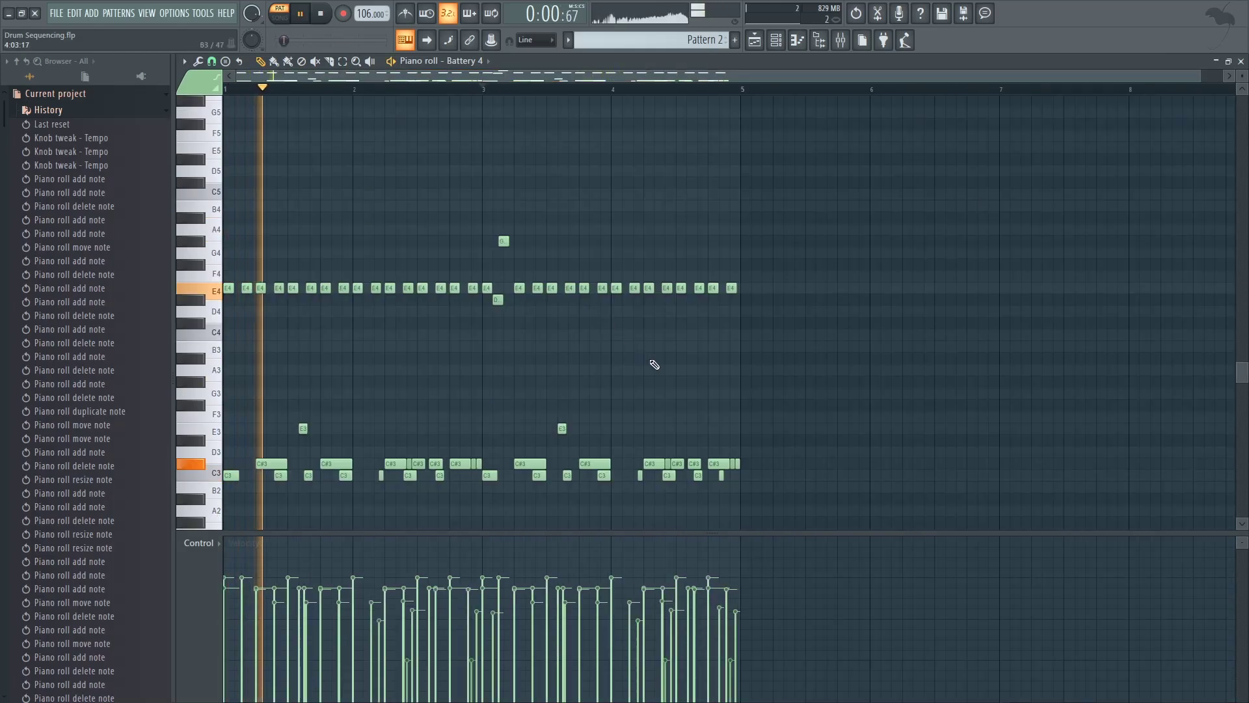
pyautogui.press('space')
# Try an E3 tom hit just before beat 4 of bar 4 and listen to the end of the loop.
pyautogui.scroll(-1, 704, 441)
pyautogui.scroll(4, 636, 404)
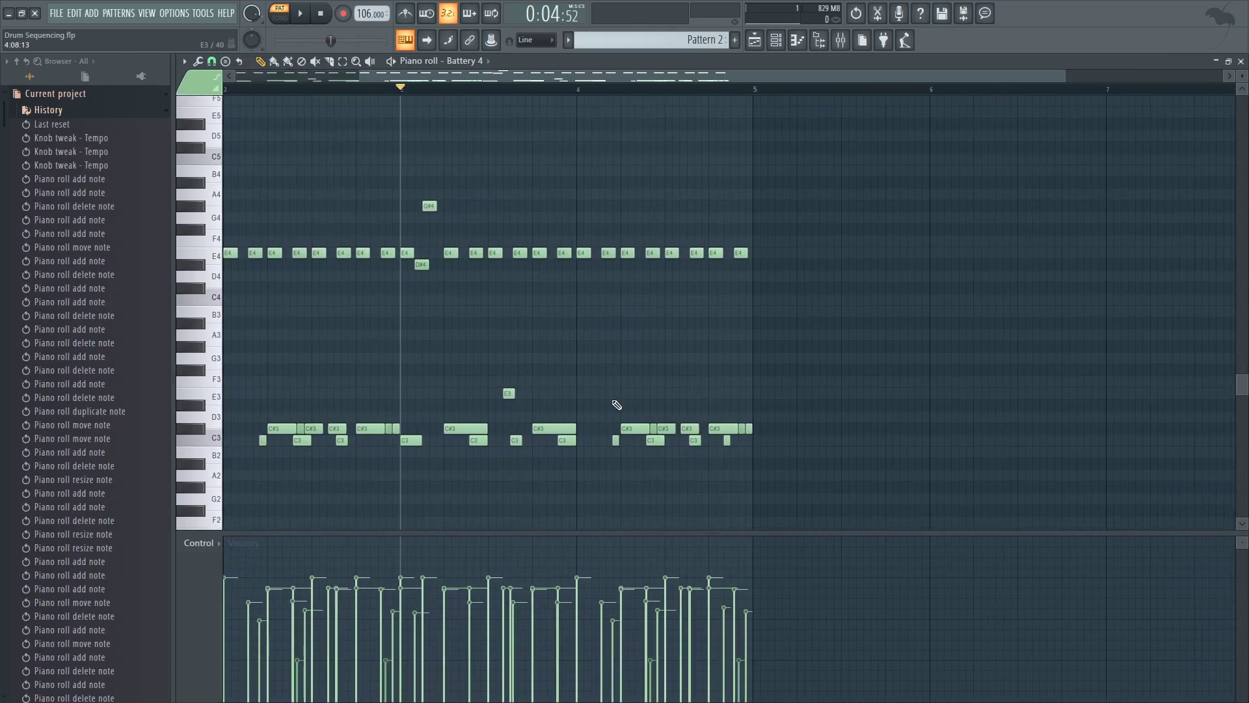
pyautogui.click(498, 395)
pyautogui.moveTo(783, 393); pyautogui.dragTo(787, 390)
pyautogui.click(758, 90)
pyautogui.press('space')
pyautogui.press('space')
pyautogui.rightClick(803, 395)
pyautogui.click(812, 390)
pyautogui.press('space')
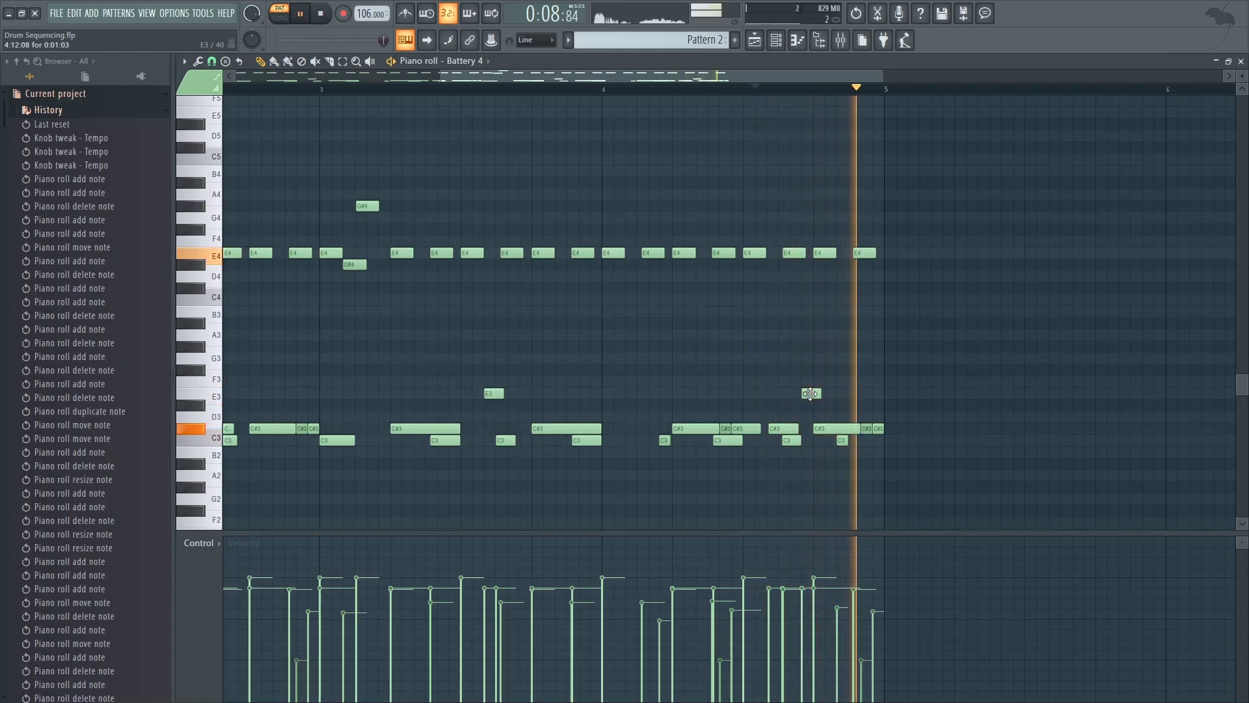
# Replace the C3 kick before beat 2 of bar 4 with an E3 tom and delete the tom before beat 4.
pyautogui.click(607, 89)
pyautogui.moveTo(658, 404)
pyautogui.mouseDown()
pyautogui.moveTo(633, 395)
pyautogui.moveTo(659, 391)
pyautogui.mouseUp()
pyautogui.press('space')
pyautogui.press('space')
pyautogui.rightClick(663, 401)
pyautogui.press('space')
pyautogui.press('space')
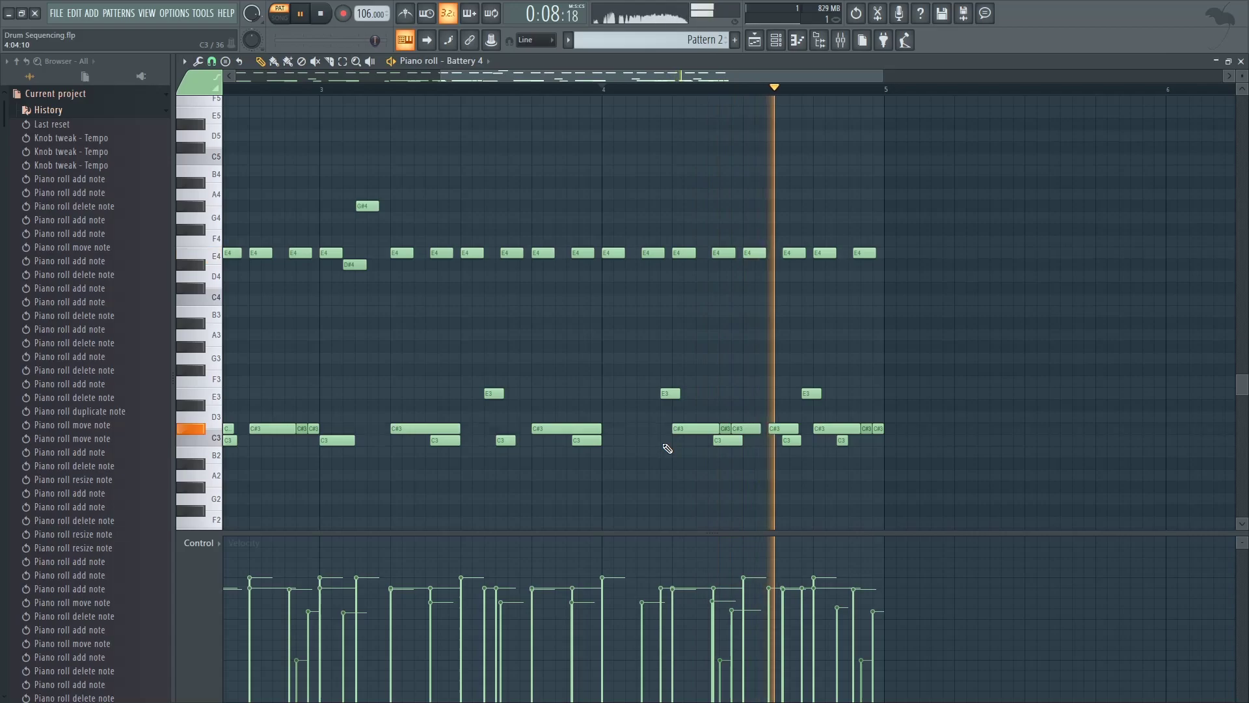
pyautogui.rightClick(811, 394)
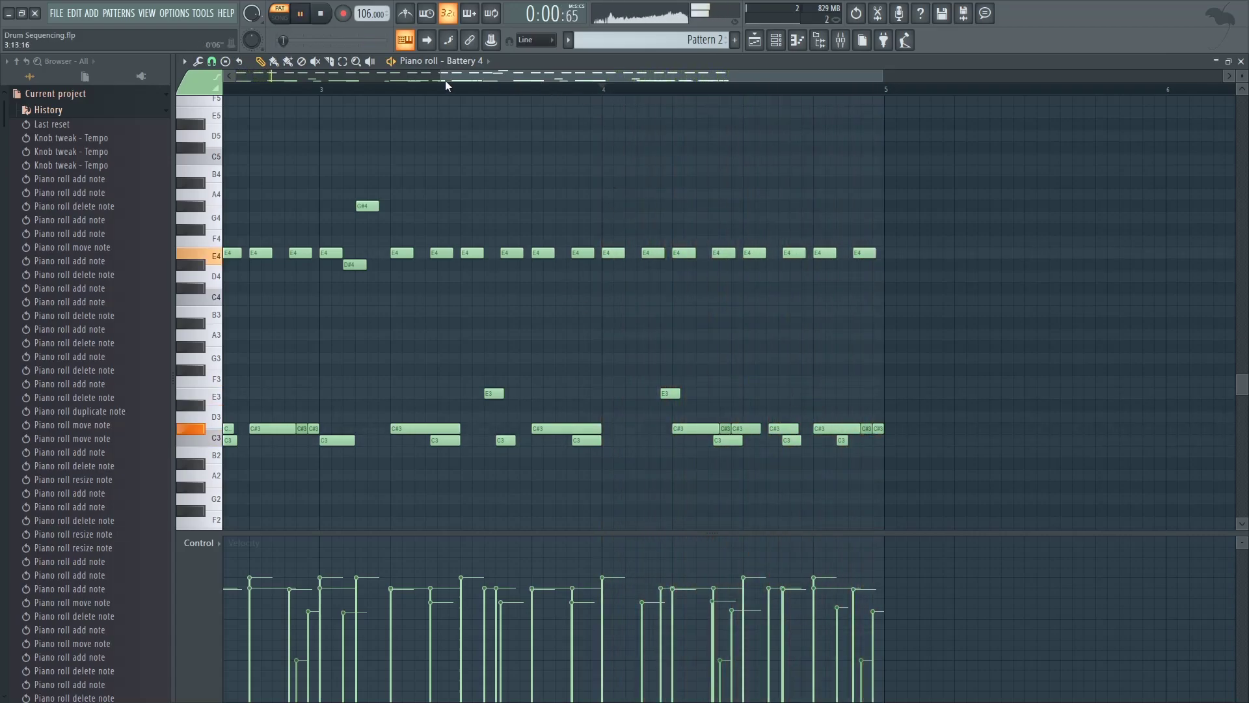
pyautogui.press('space')
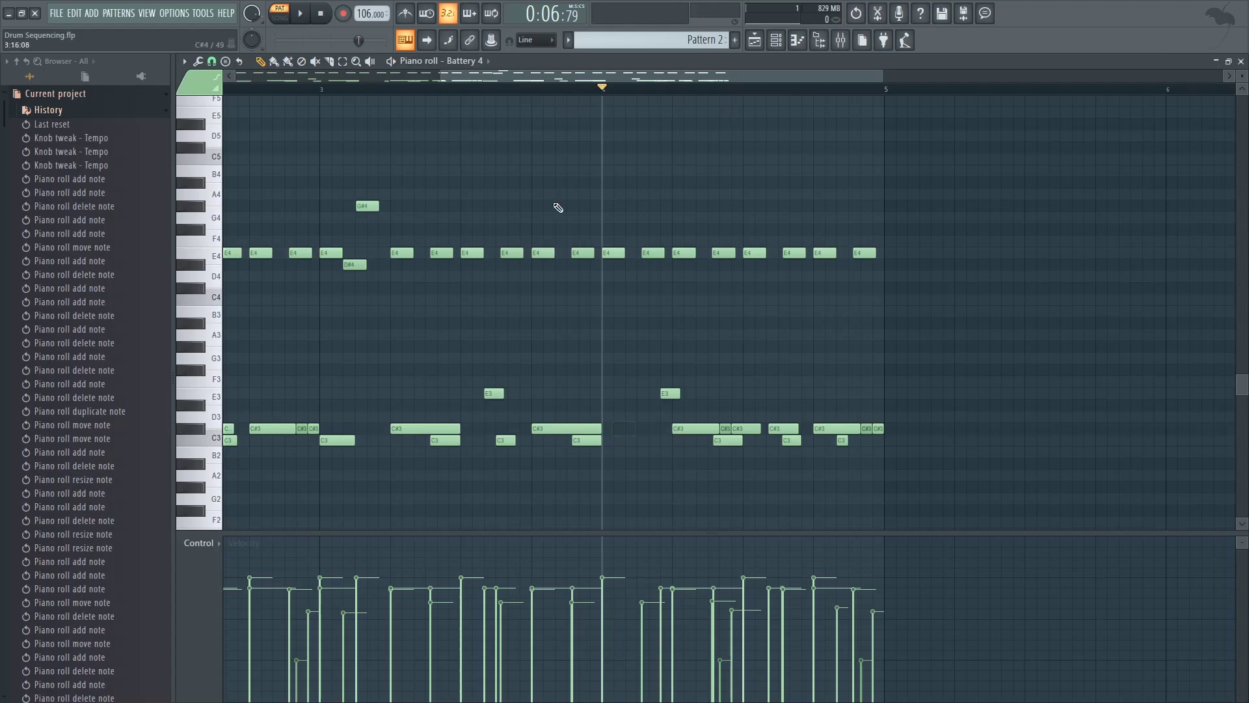
# Add a D#3 clap slightly ahead of the C#3 snare on beat 2 of bar 1.
pyautogui.moveTo(439, 76); pyautogui.dragTo(235, 77)
pyautogui.click(259, 406)
pyautogui.rightClick(259, 406)
pyautogui.moveTo(879, 76); pyautogui.dragTo(571, 154)
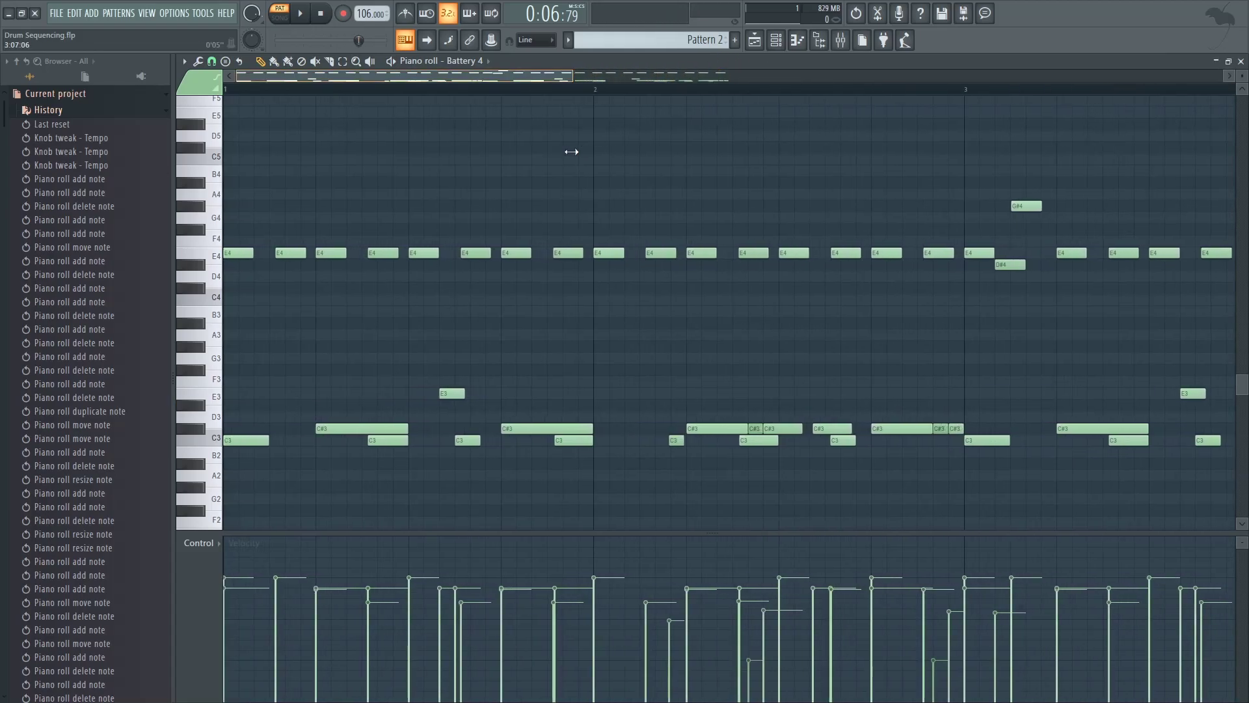
pyautogui.click(322, 405)
pyautogui.click(332, 402)
pyautogui.moveTo(327, 400); pyautogui.dragTo(326, 398)
pyautogui.click(317, 404)
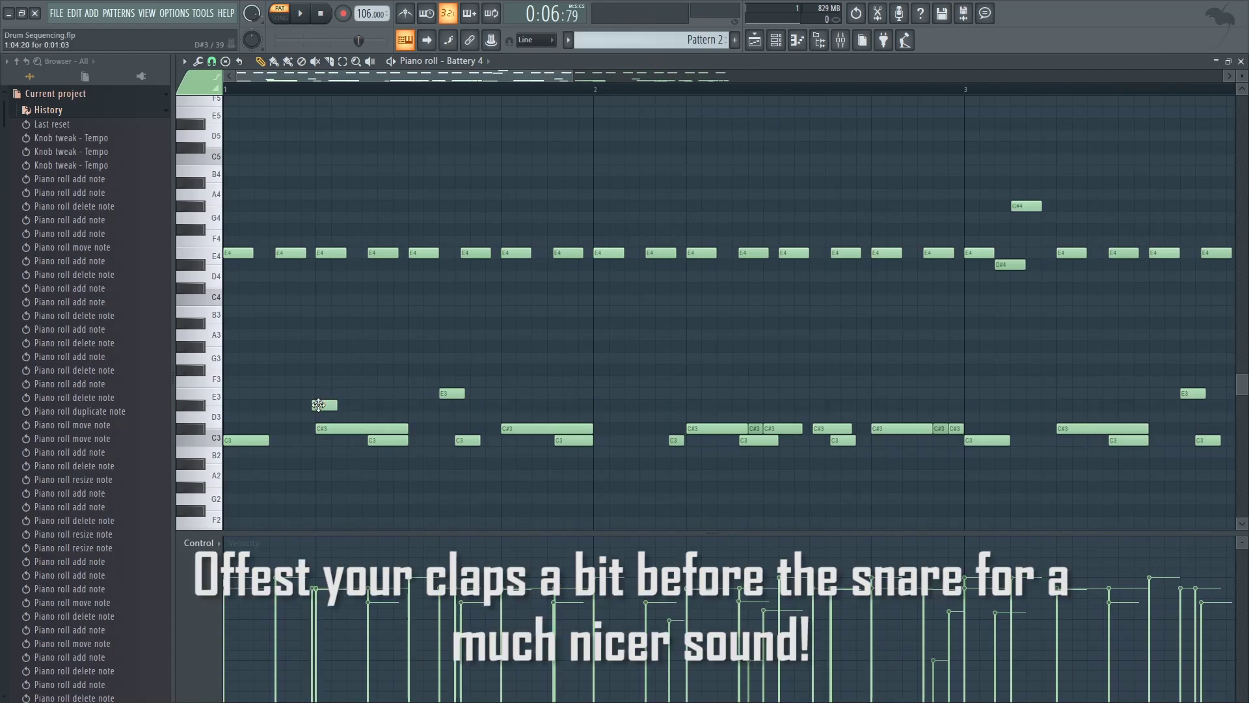
pyautogui.moveTo(573, 76); pyautogui.dragTo(501, 76)
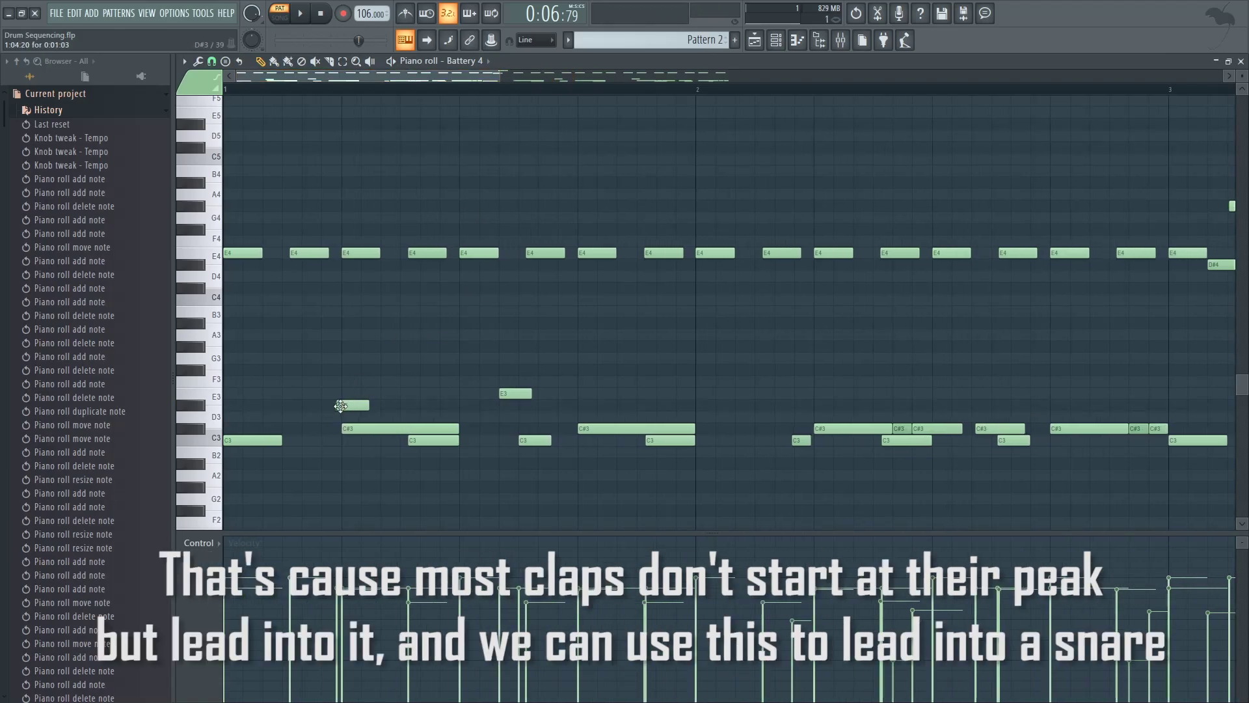
# Try a second D#3 clap slightly ahead of the beat 4 snare in bar 1 and play the loop.
pyautogui.click(568, 407)
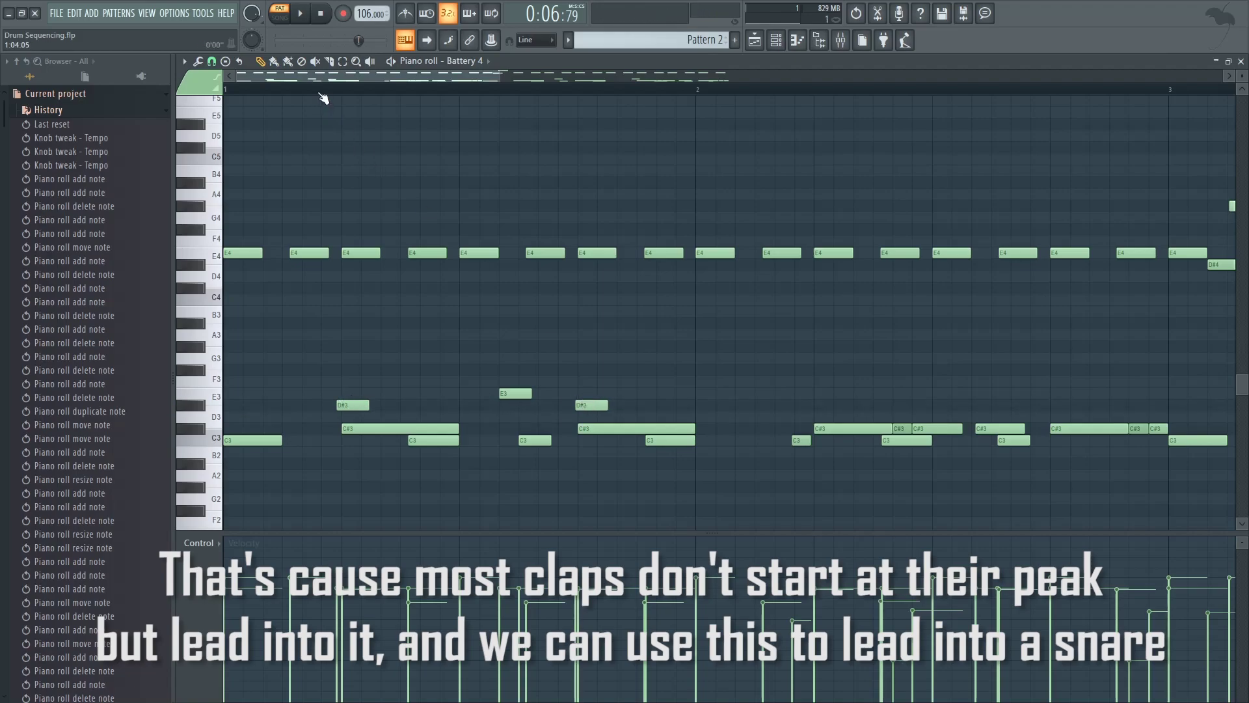
pyautogui.press('space')
pyautogui.press('space')
pyautogui.press('space')
pyautogui.press('space')
pyautogui.hotkey('ctrl', 'z')
# Duplicate the D#3 clap at two-beat intervals from bar 1 through bar 4, then clear the selection.
pyautogui.moveTo(334, 433); pyautogui.dragTo(364, 432)
pyautogui.hotkey('ctrl', 'z')
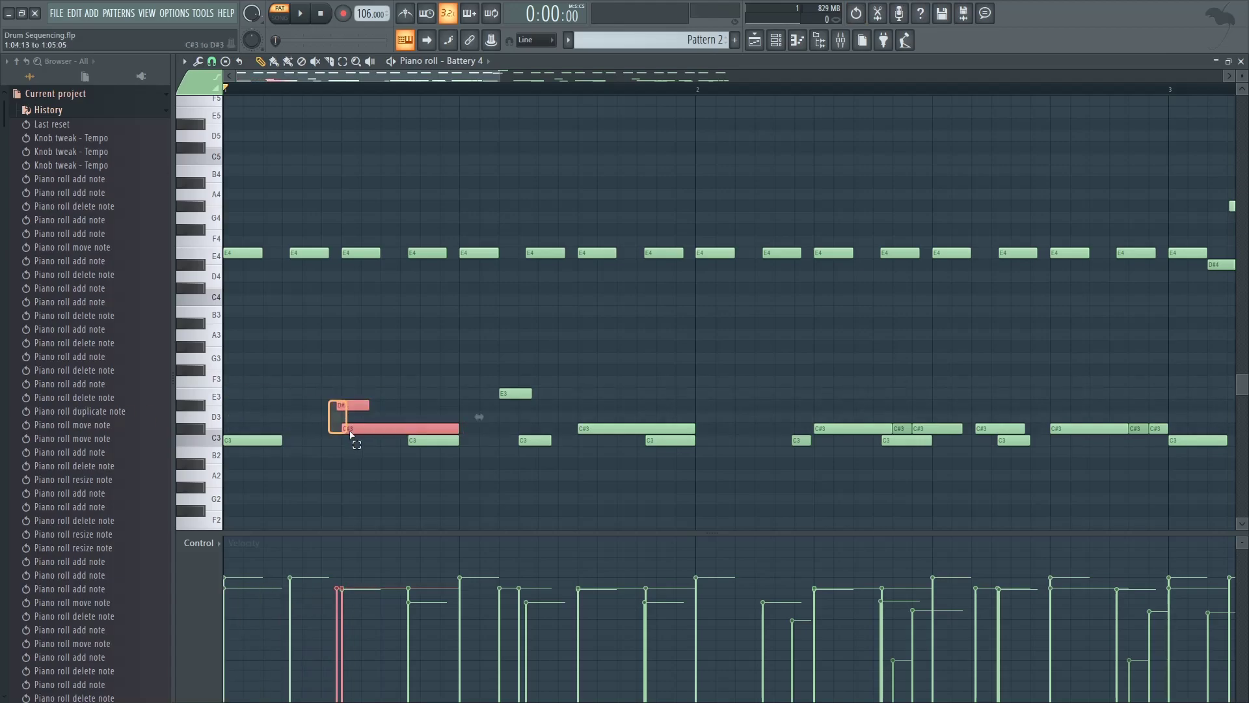
pyautogui.moveTo(226, 90); pyautogui.dragTo(460, 91)
pyautogui.click(371, 388)
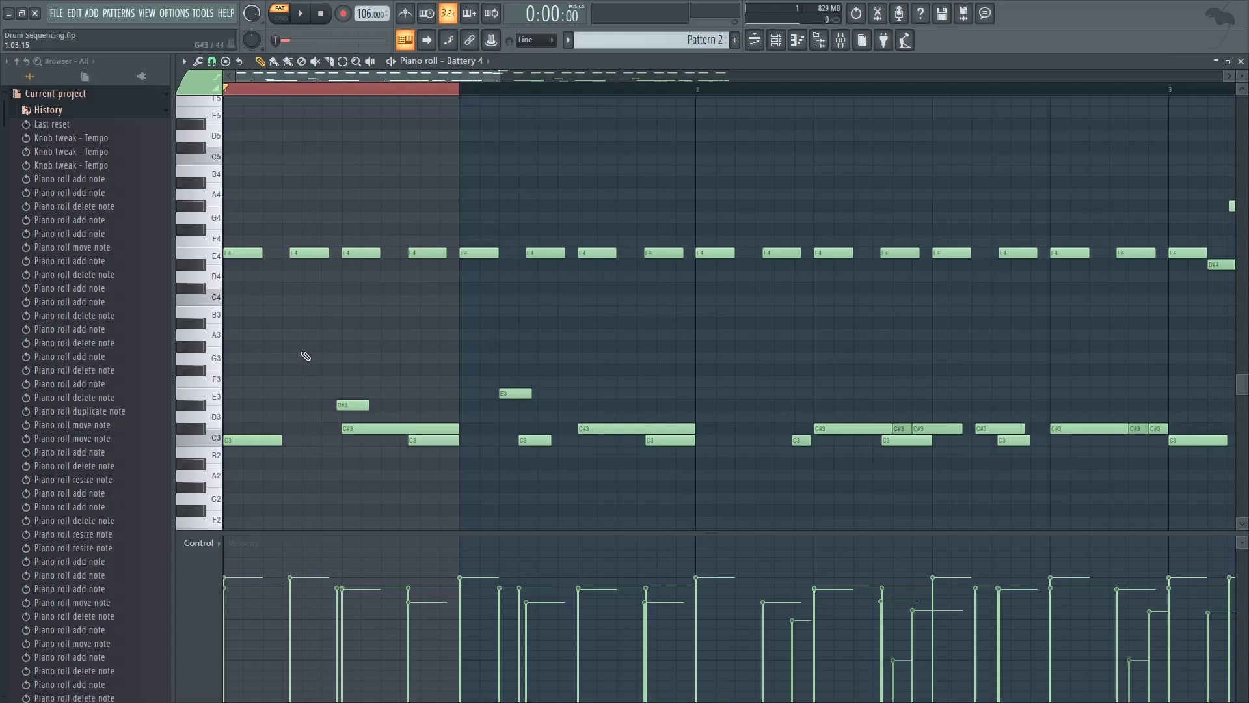
pyautogui.moveTo(338, 406); pyautogui.dragTo(367, 429)
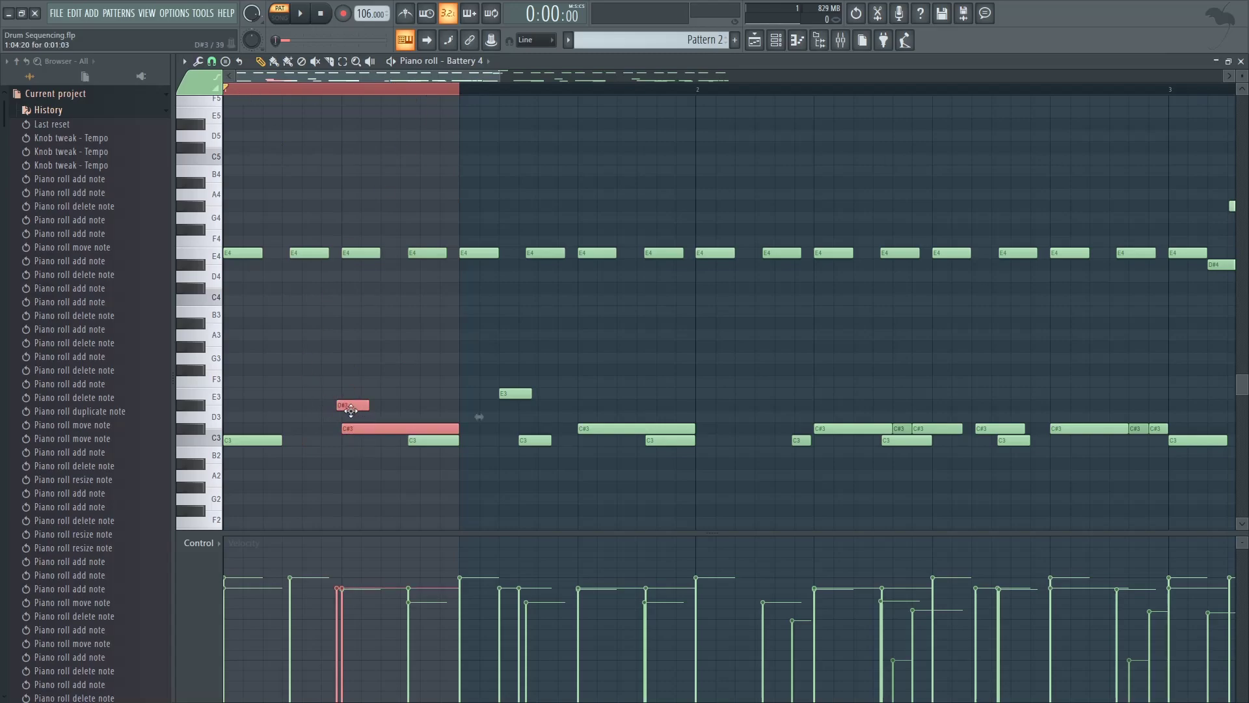
pyautogui.click(353, 409)
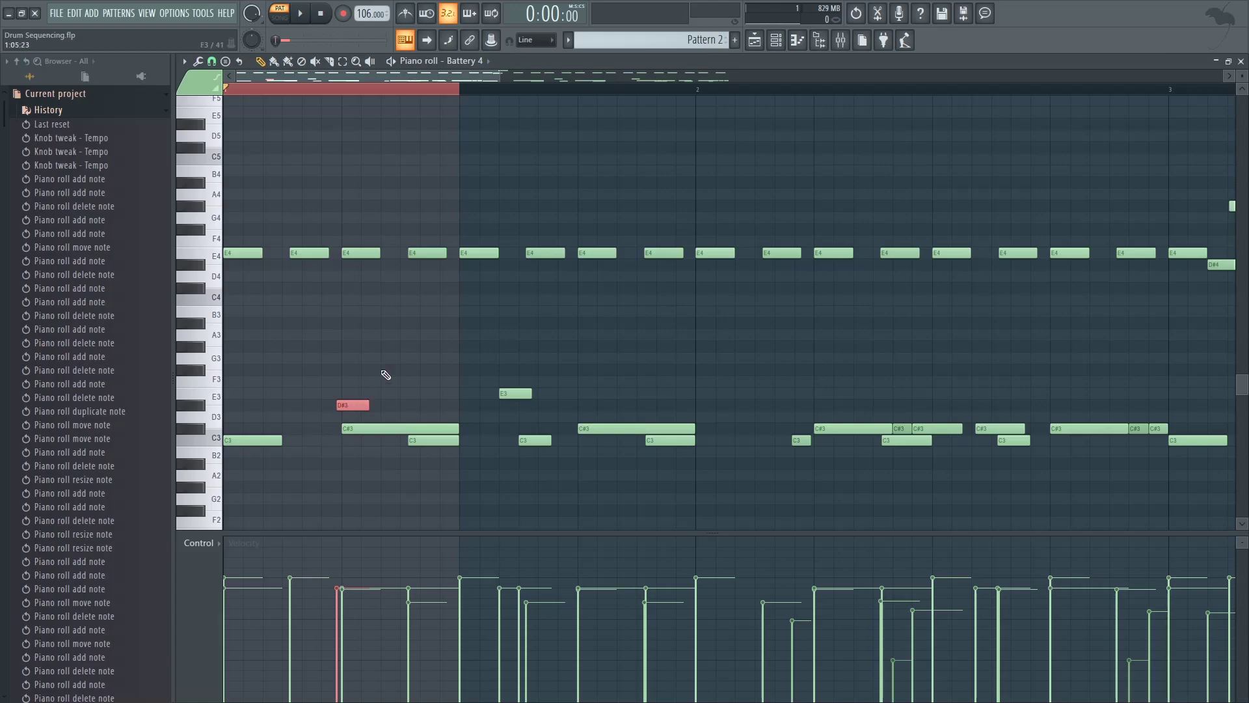
pyautogui.hotkey('ctrl', 'b')
pyautogui.moveTo(505, 68); pyautogui.dragTo(810, 73)
pyautogui.hotkey('ctrl', 'b')
pyautogui.hotkey('ctrl', 'b')
pyautogui.hotkey('ctrl', 'b')
pyautogui.hotkey('ctrl', 'b')
pyautogui.hotkey('ctrl', 'b')
pyautogui.hotkey('ctrl', 'b')
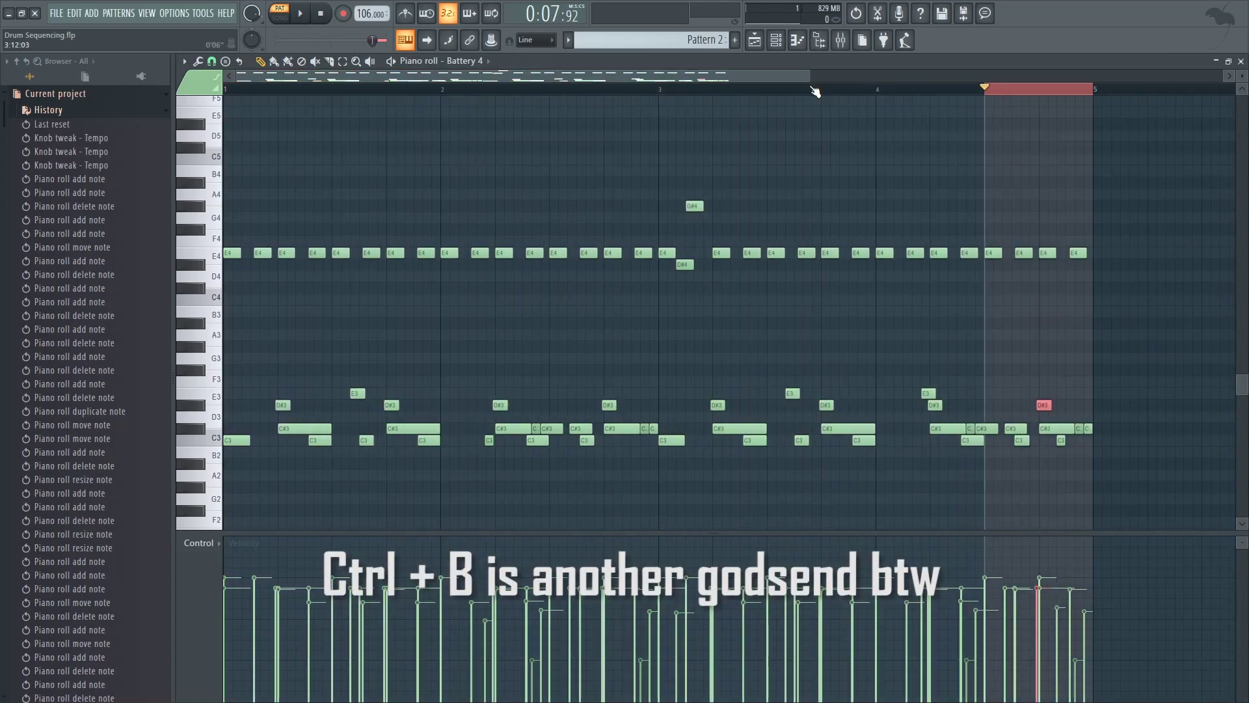
pyautogui.hotkey('ctrl', 'd')
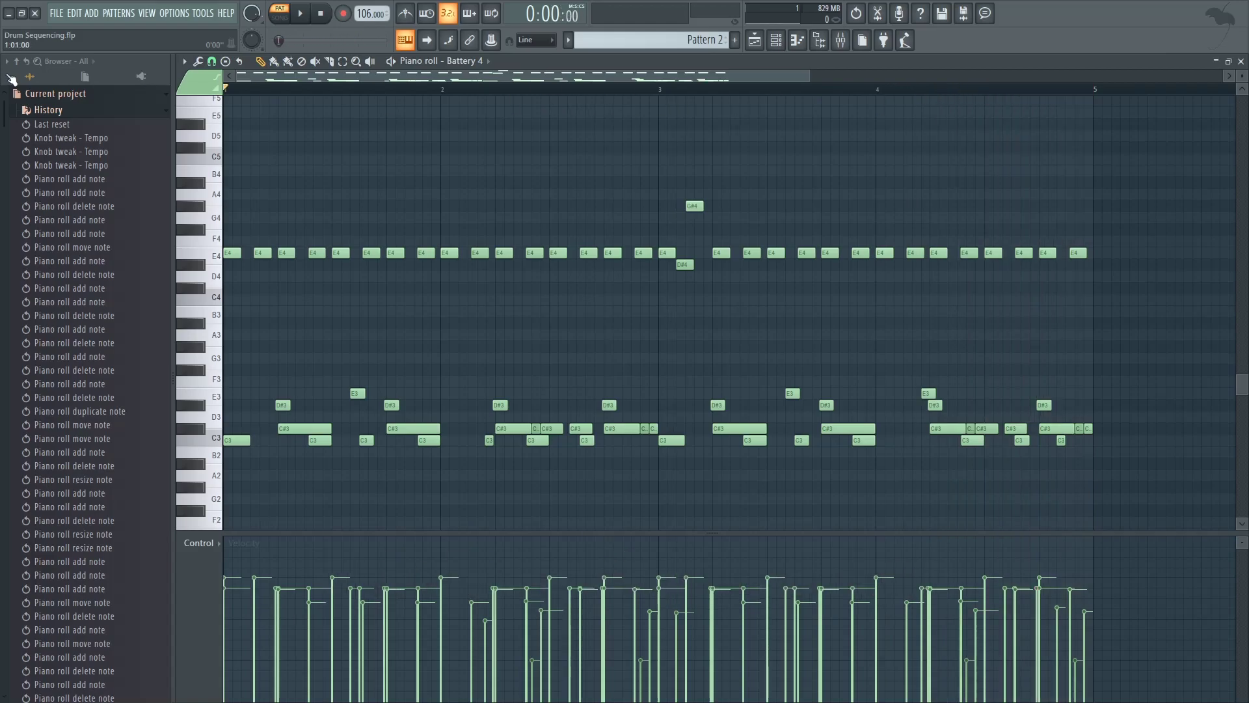
# Play the four-bar loop from the start to check the claps against the snares.
pyautogui.scroll(-2, 467, 328)
pyautogui.press('space')
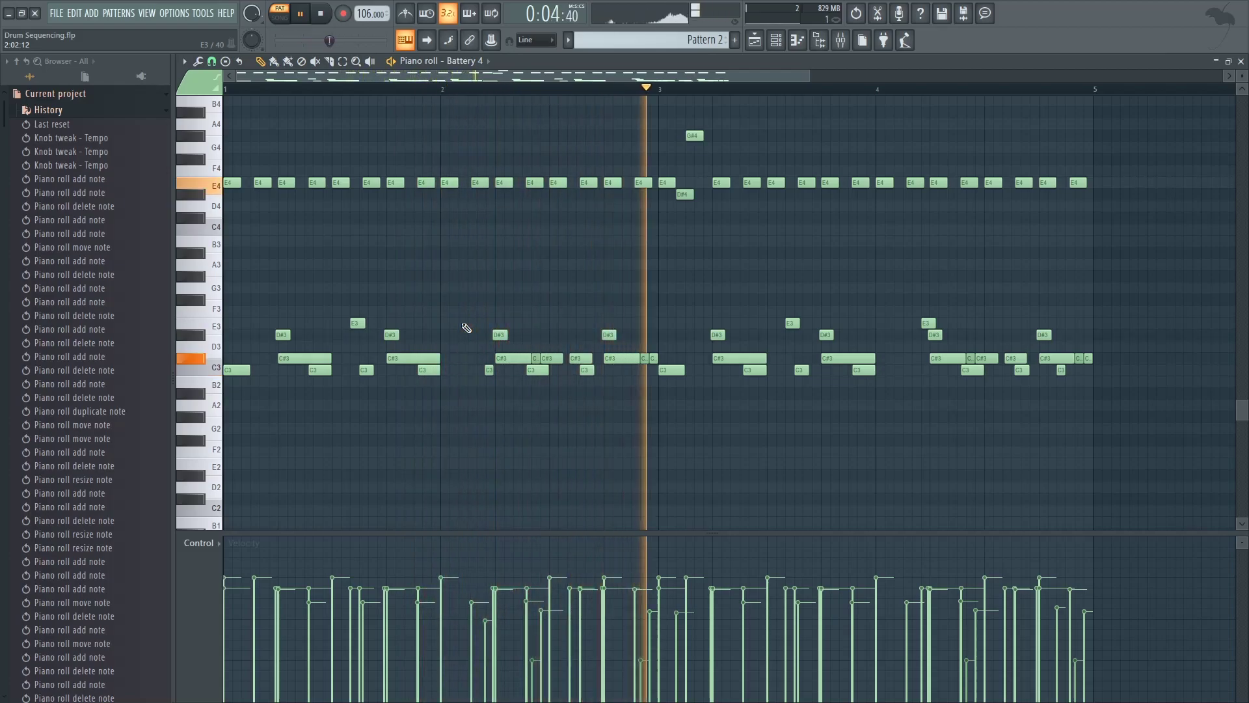
pyautogui.scroll(3, 466, 327)
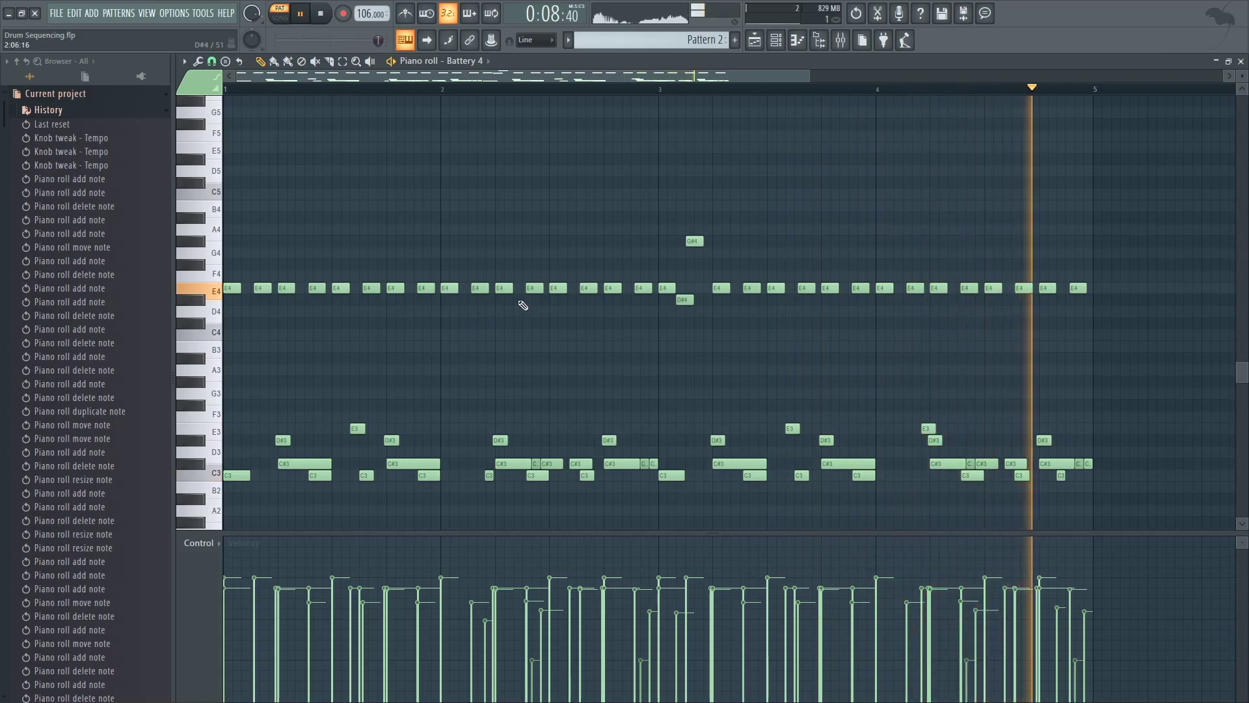
pyautogui.press('space')
# Add a one-beat C5 cymbal note at the start of bar 1.
pyautogui.click(229, 182)
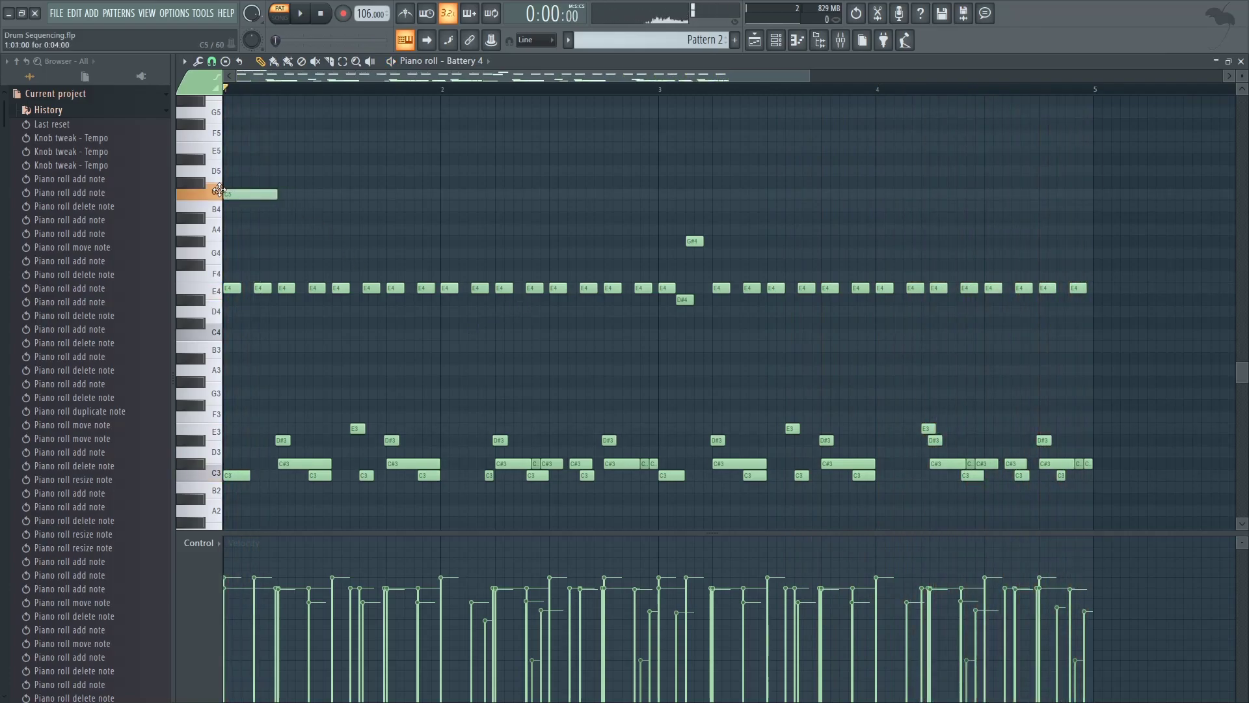
pyautogui.moveTo(209, 190); pyautogui.dragTo(223, 199)
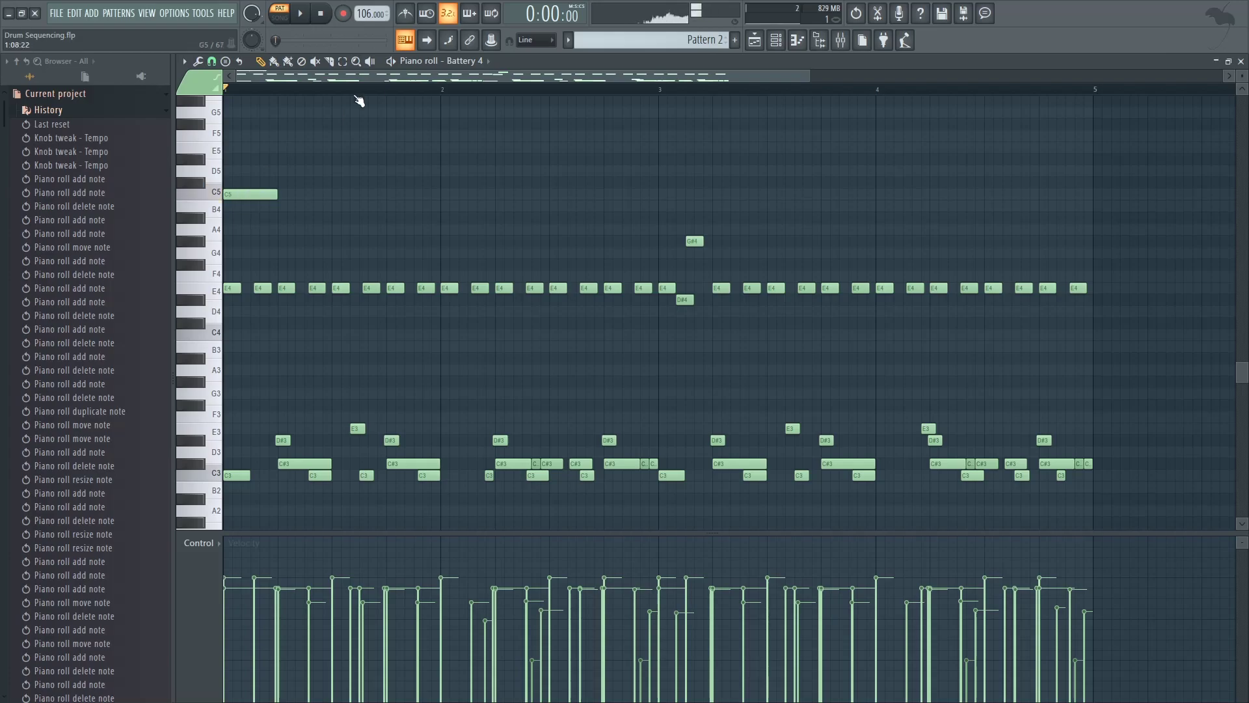
# Fill beat 4 of bar 4 with two half-beat C#5 scratch notes at slightly raised velocity.
pyautogui.moveTo(239, 78); pyautogui.dragTo(612, 69)
pyautogui.click(584, 93)
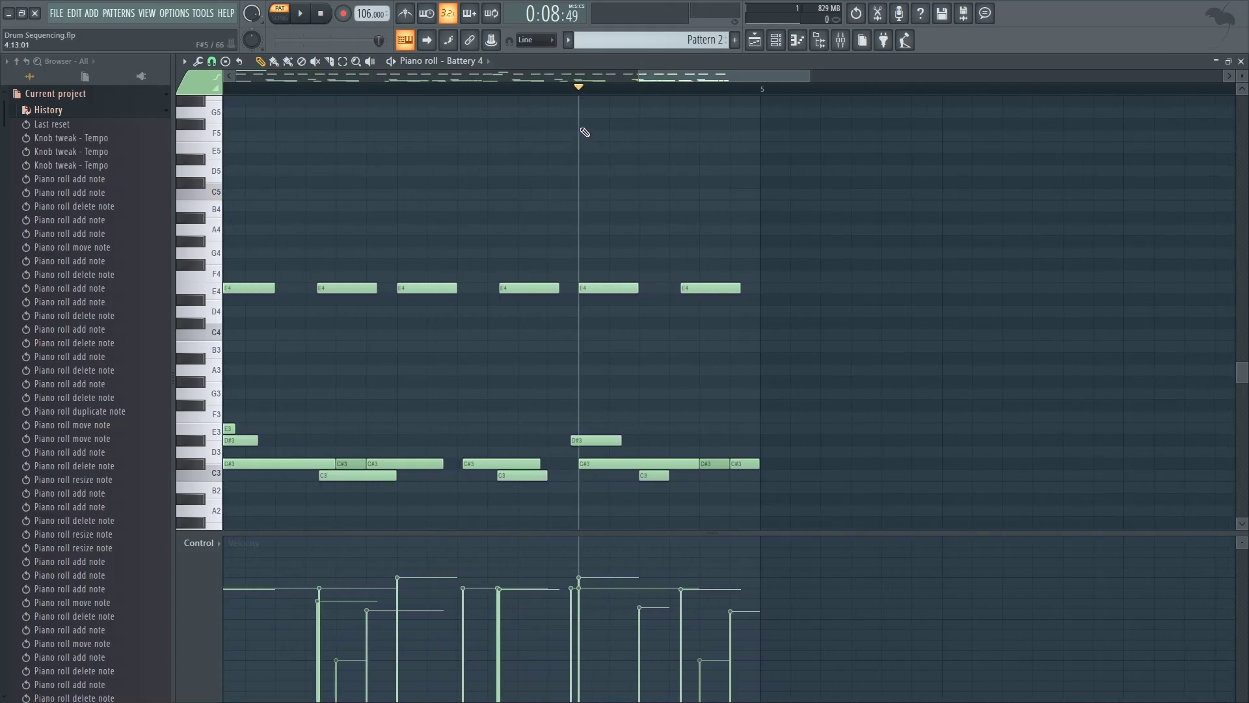
pyautogui.moveTo(582, 168); pyautogui.dragTo(581, 183)
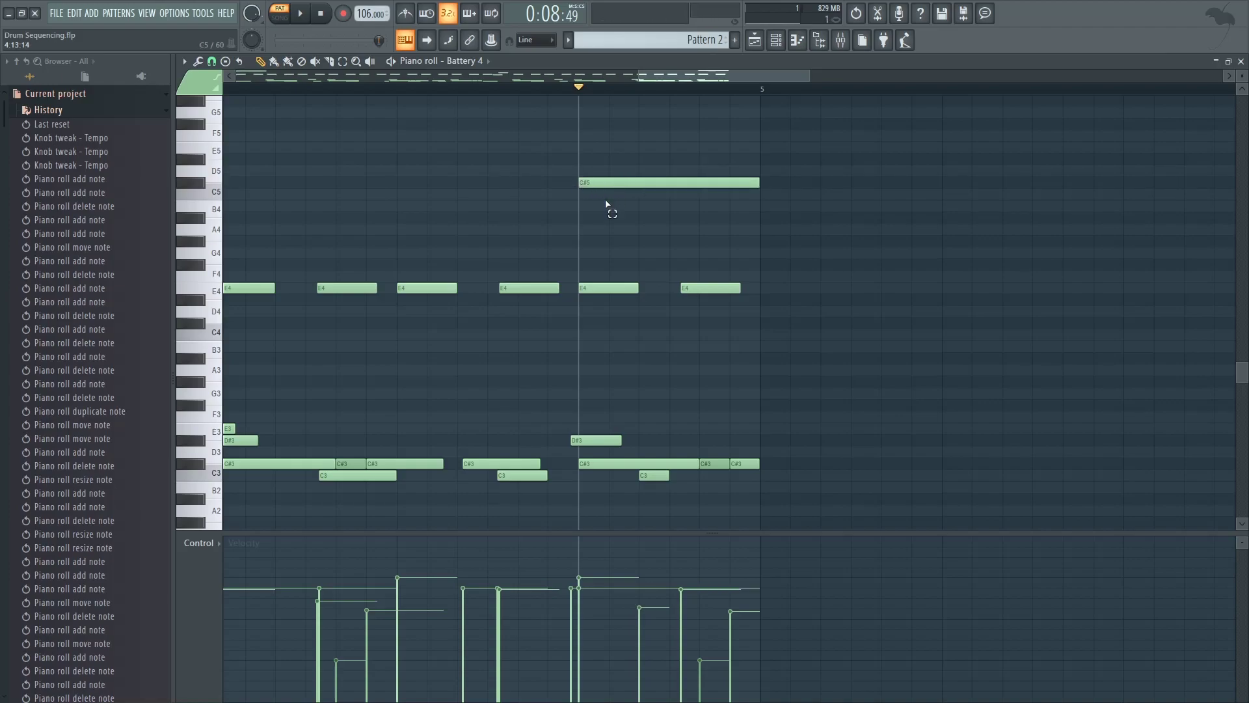
pyautogui.moveTo(580, 626); pyautogui.dragTo(608, 410)
pyautogui.moveTo(758, 185); pyautogui.dragTo(670, 184)
pyautogui.click(674, 183)
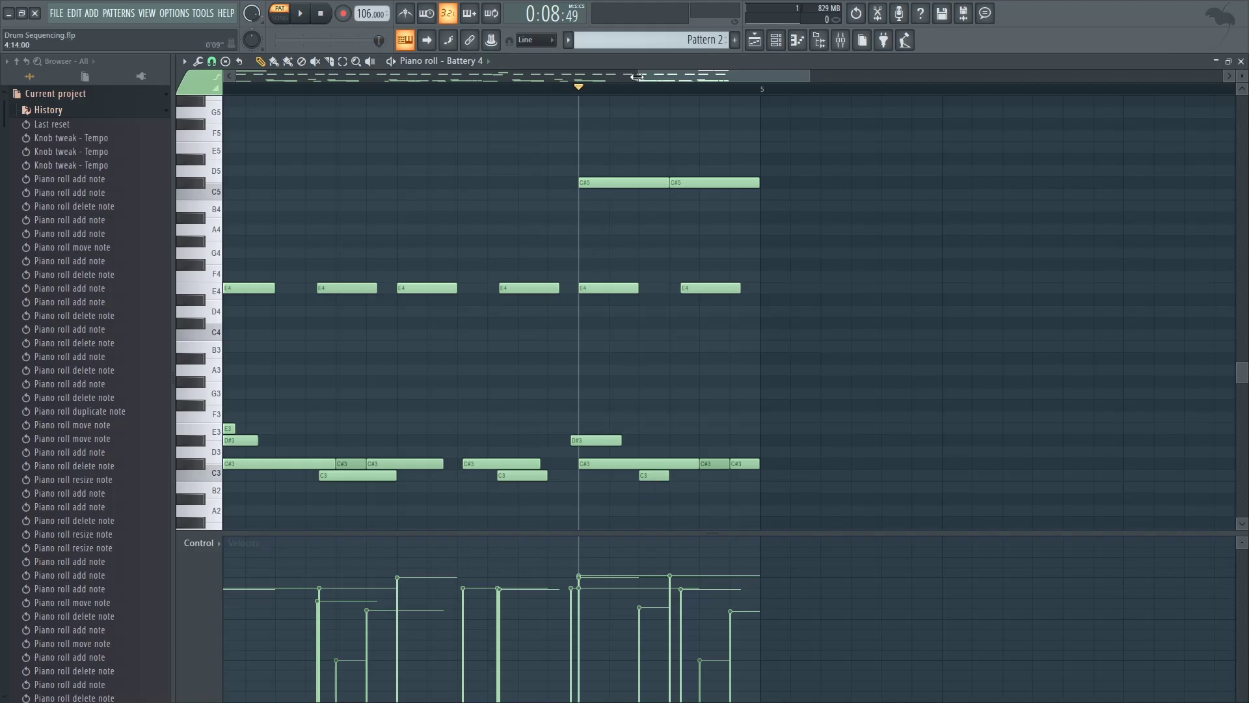
# Align short C3 kicks with both C#5 notes by moving the existing kick to beat 4 of bar 4 and adding one on the half beat.
pyautogui.moveTo(637, 77); pyautogui.dragTo(587, 77)
pyautogui.click(211, 61)
pyautogui.click(220, 105)
pyautogui.click(762, 183)
pyautogui.click(810, 184)
pyautogui.click(752, 185)
pyautogui.moveTo(781, 476); pyautogui.dragTo(735, 477)
pyautogui.click(799, 475)
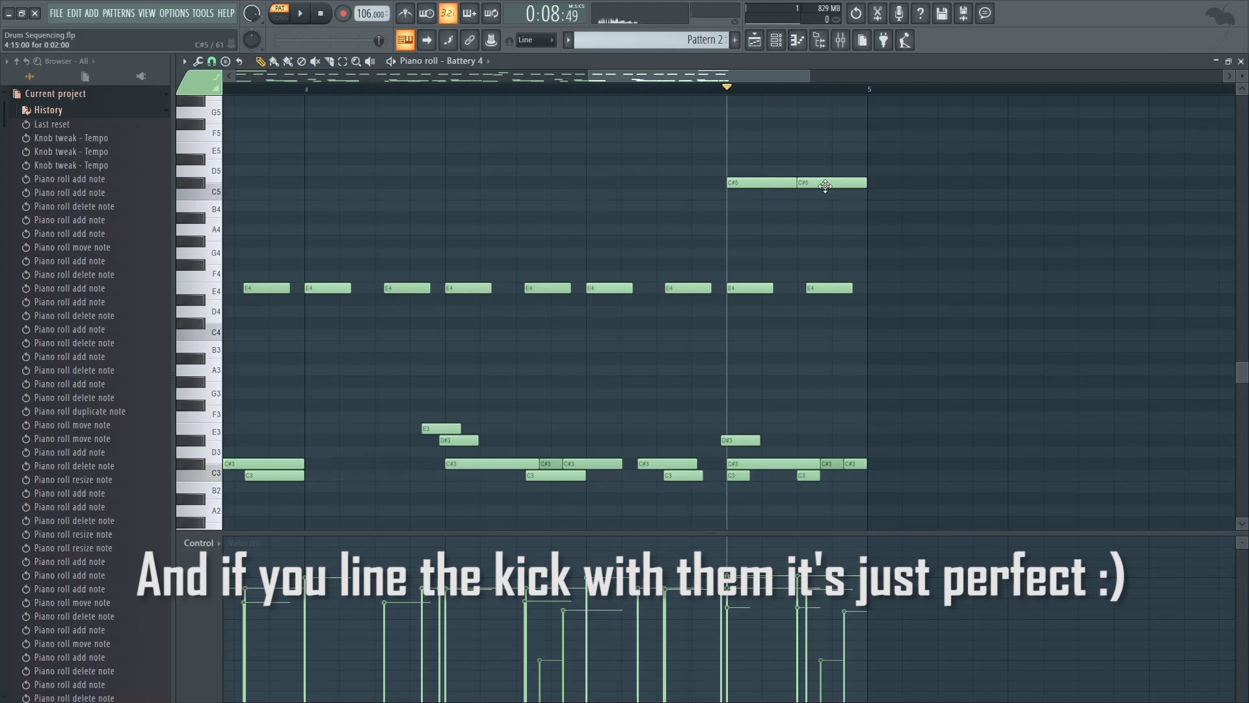
# Play from beat 3 of bar 4 into the loop restart to check the ending fill.
pyautogui.click(597, 91)
pyautogui.press('space')
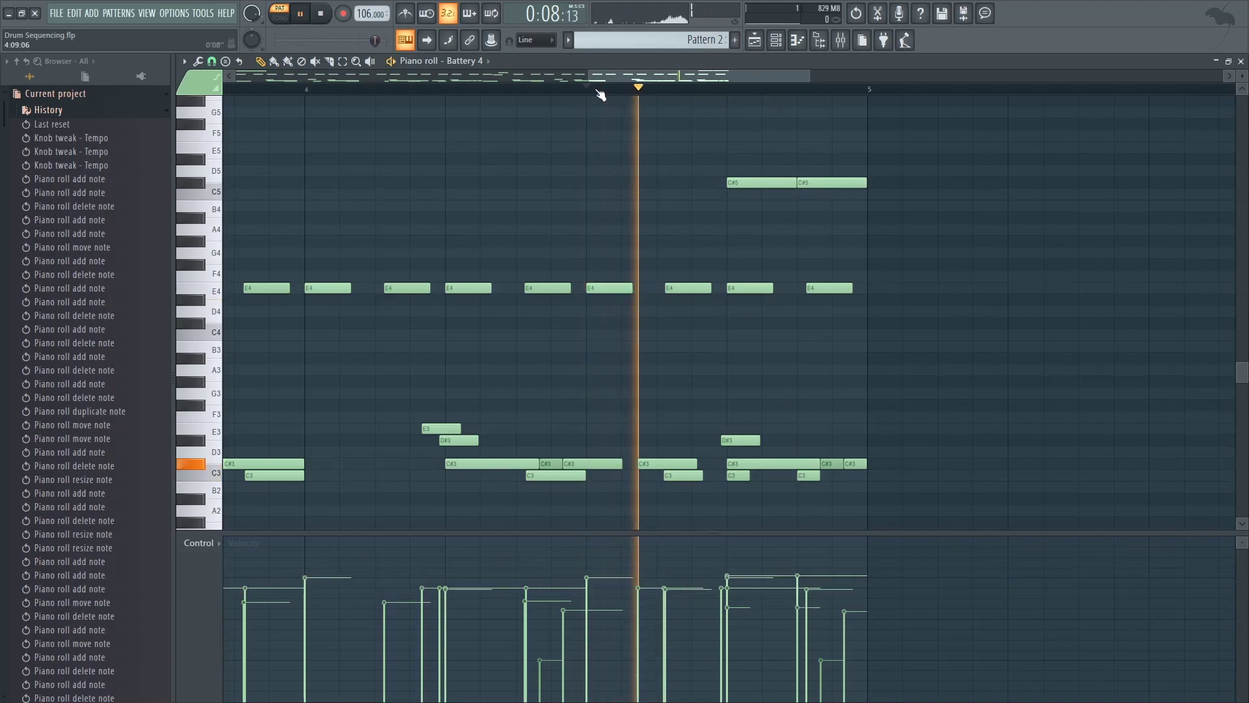
pyautogui.click(674, 92)
pyautogui.moveTo(674, 92); pyautogui.dragTo(587, 91)
pyautogui.press('space')
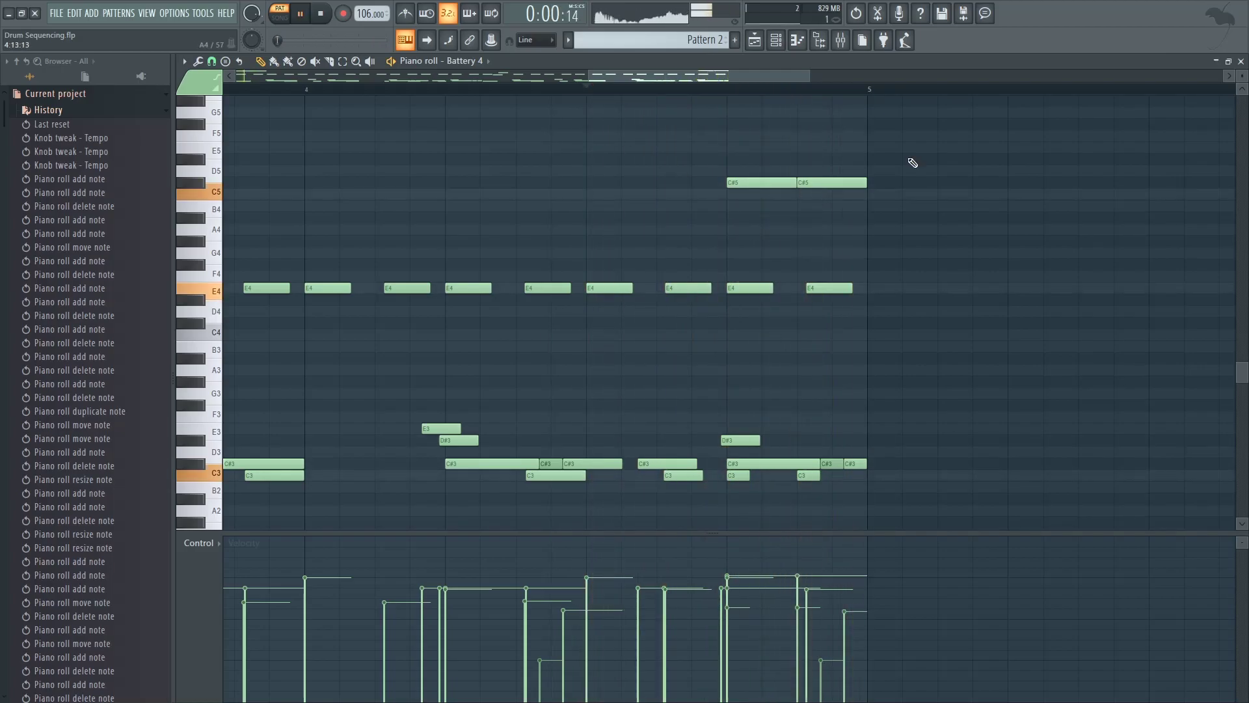
pyautogui.press('space')
# Place Pattern 2 at bar 1 of Track 2 in the playlist and play the arrangement in song mode.
pyautogui.click(1241, 61)
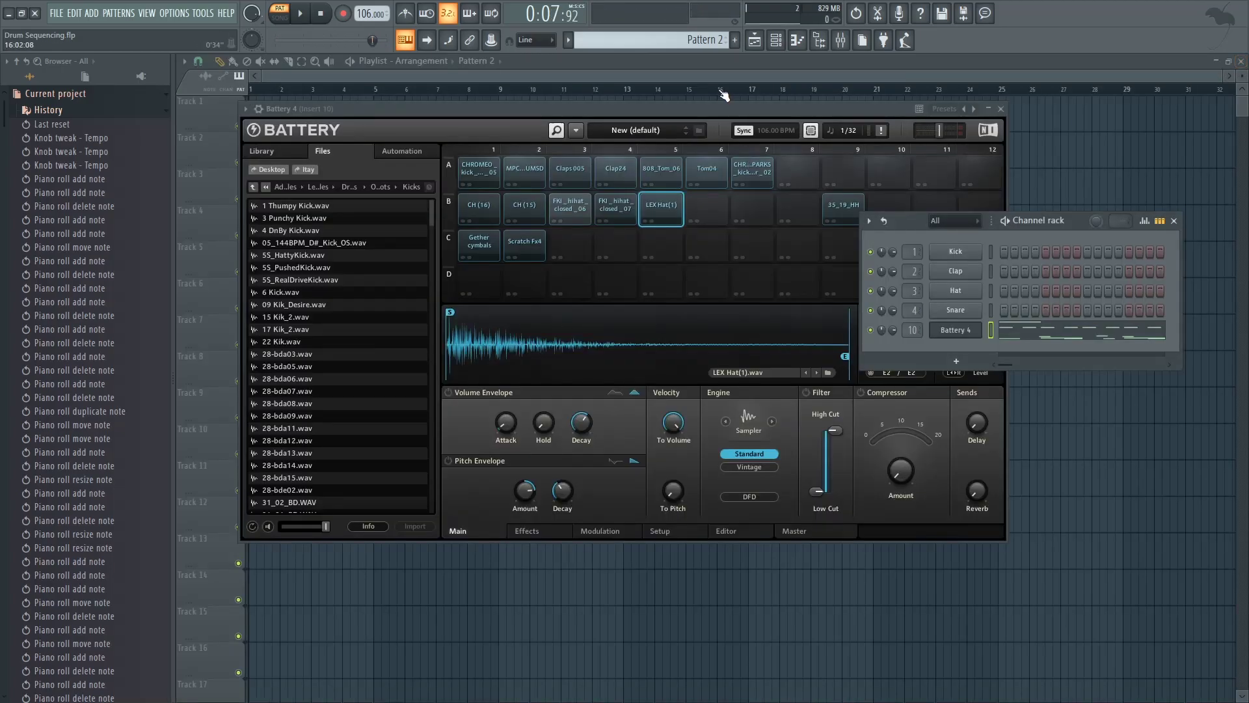
pyautogui.press('F12')
pyautogui.click(493, 150)
pyautogui.moveTo(493, 151); pyautogui.dragTo(279, 149)
pyautogui.moveTo(294, 89); pyautogui.dragTo(158, 77)
pyautogui.press('space')
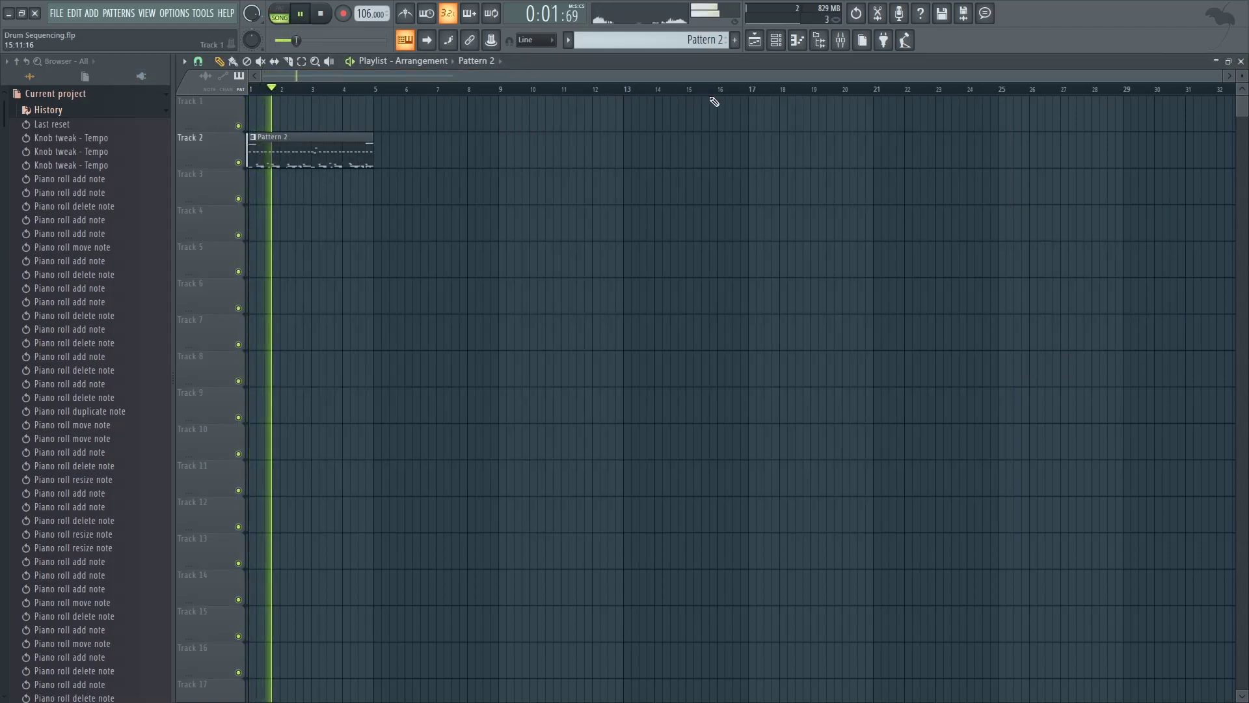
# Stop playback, link the Battery 4 channel to mixer insert 10 and enable that insert's effect slots.
pyautogui.press('space')
pyautogui.press('F9')
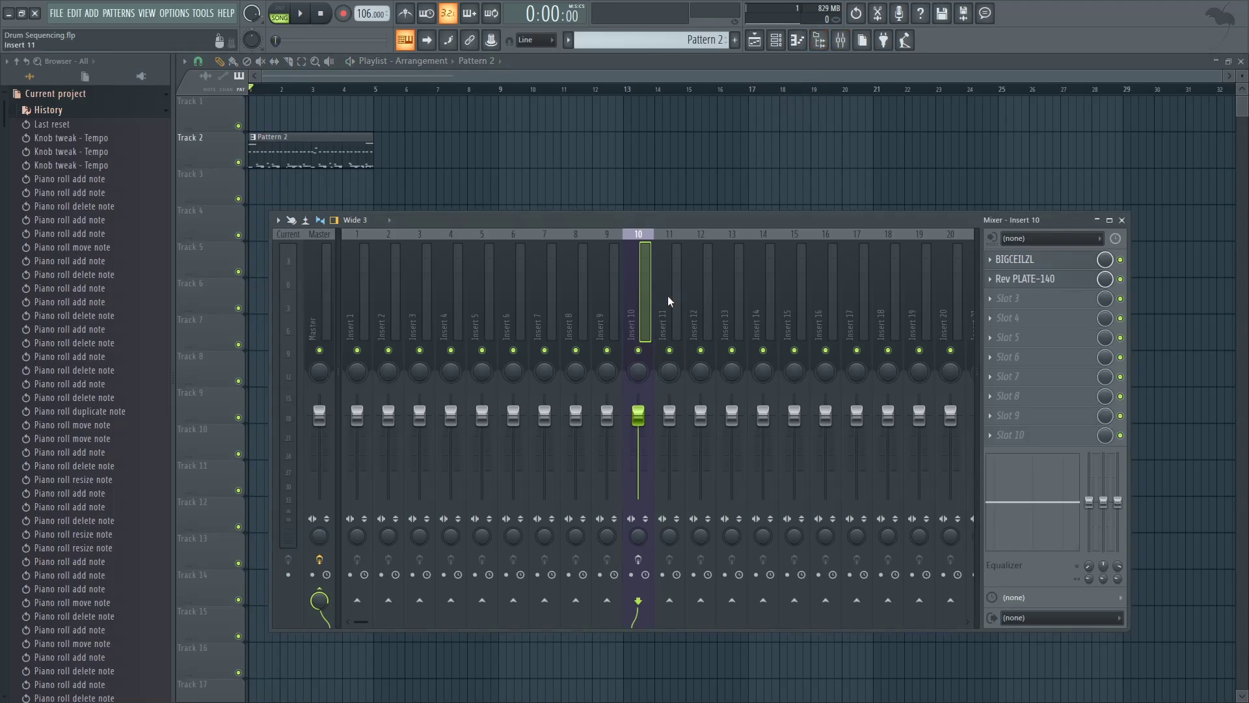
pyautogui.rightClick(653, 323)
pyautogui.moveTo(703, 362)
pyautogui.click(832, 363)
pyautogui.click(638, 559)
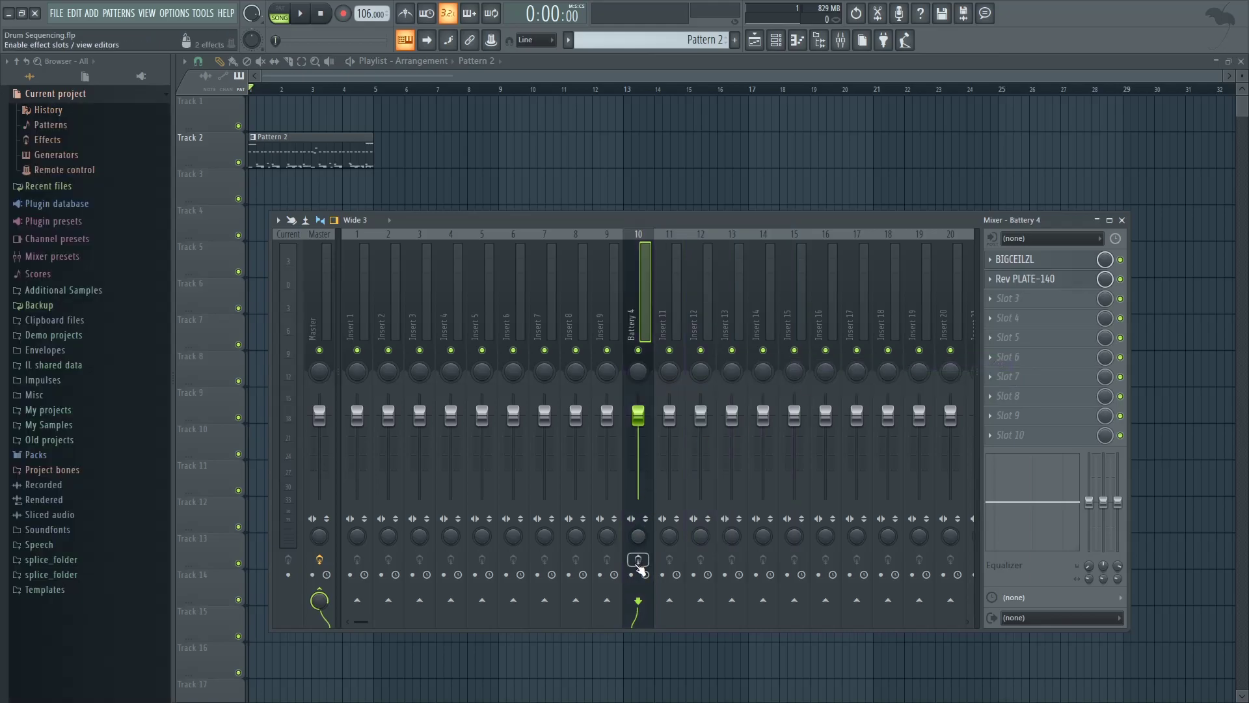
# Bypass Rev PLATE-140 on the Battery 4 insert and open BIGCEILZL to examine its compressor and EQ settings.
pyautogui.click(1120, 279)
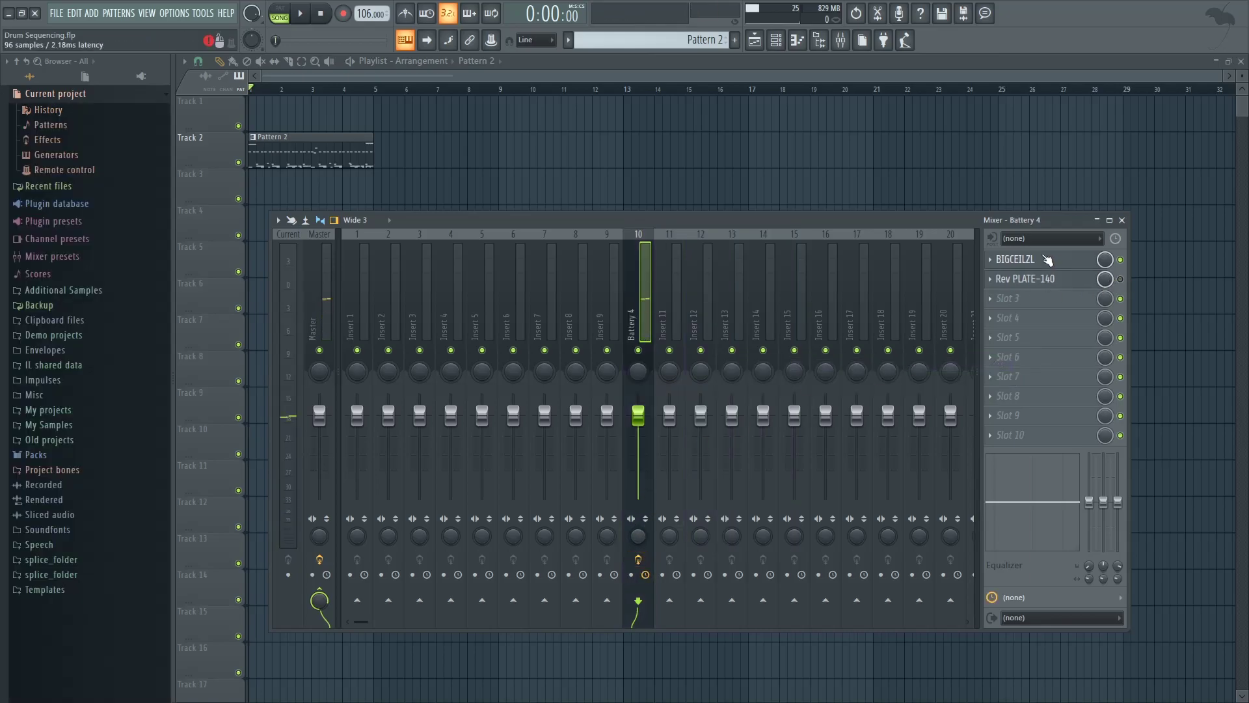
pyautogui.click(1019, 258)
pyautogui.moveTo(559, 141); pyautogui.dragTo(563, 176)
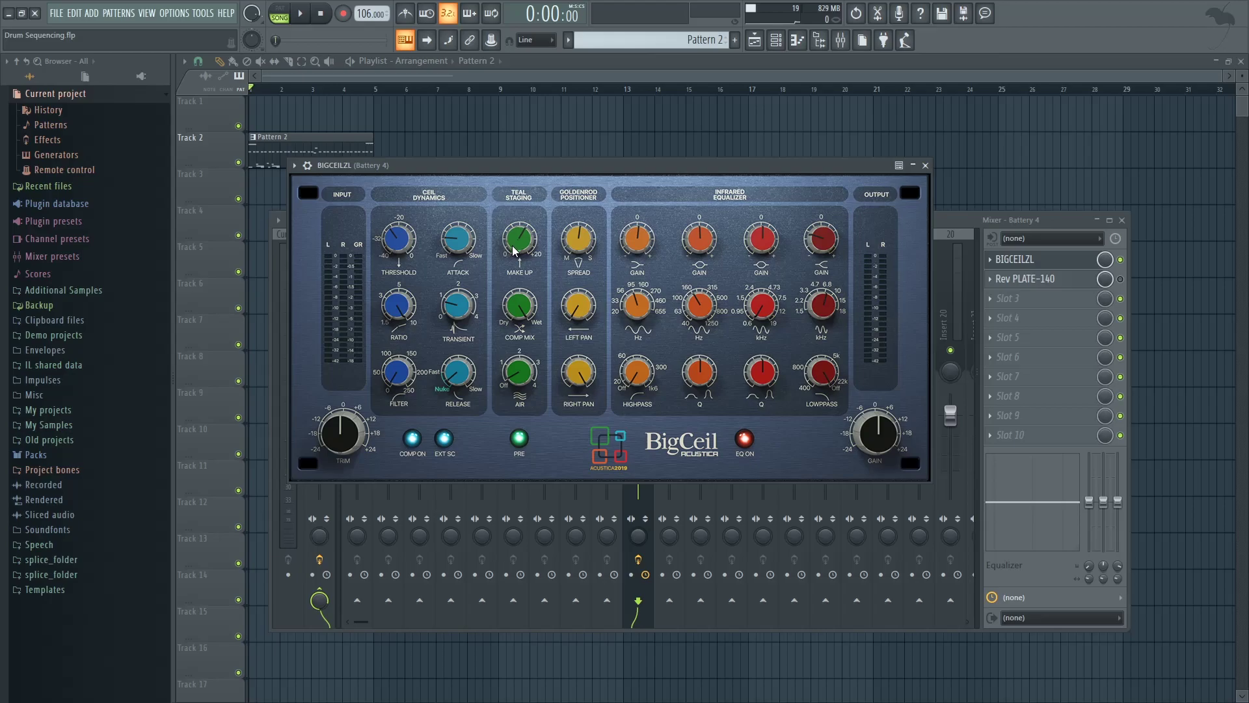
pyautogui.moveTo(600, 172); pyautogui.dragTo(601, 188)
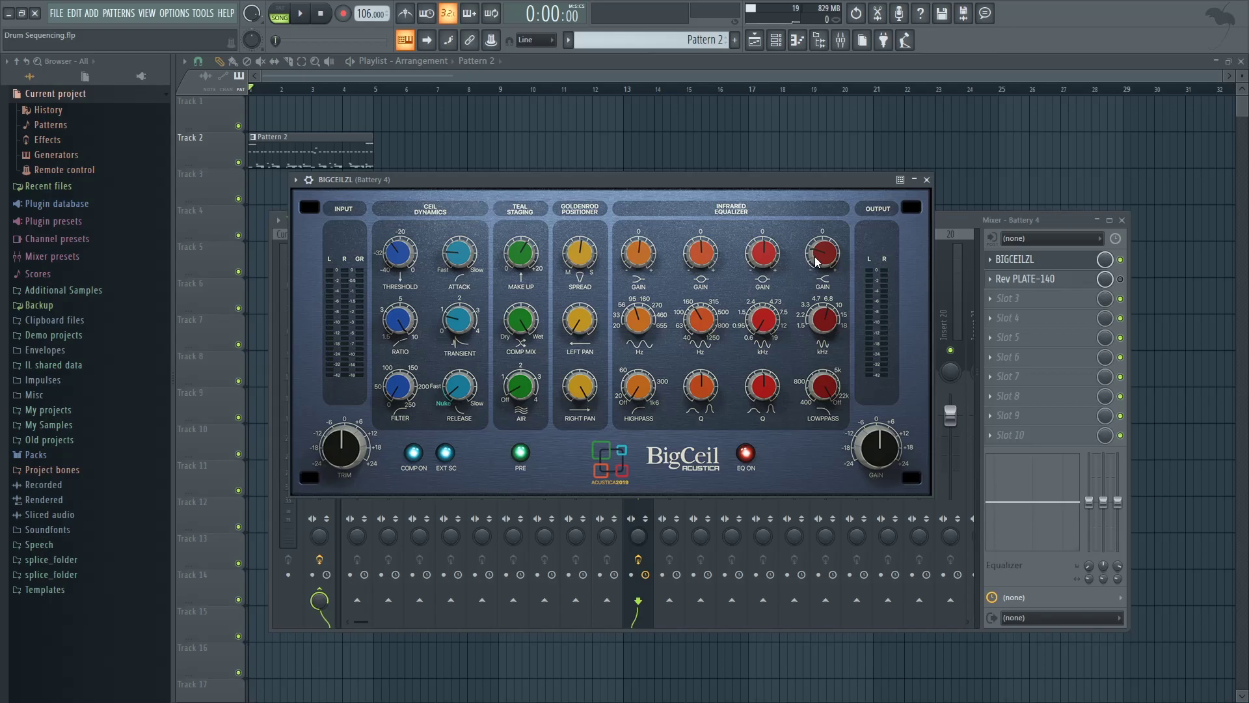
# Compare the drum loop with BIGCEILZL bypassed and with it enabled.
pyautogui.click(1123, 262)
pyautogui.press('space')
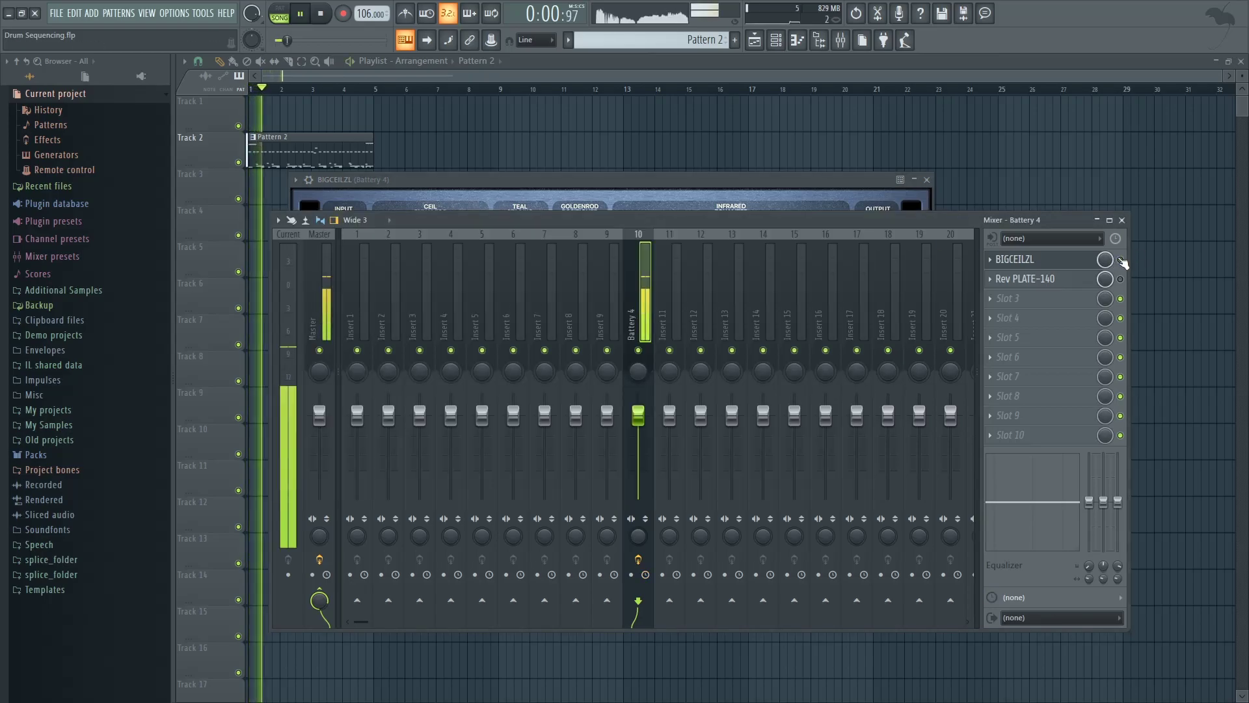
pyautogui.press('space')
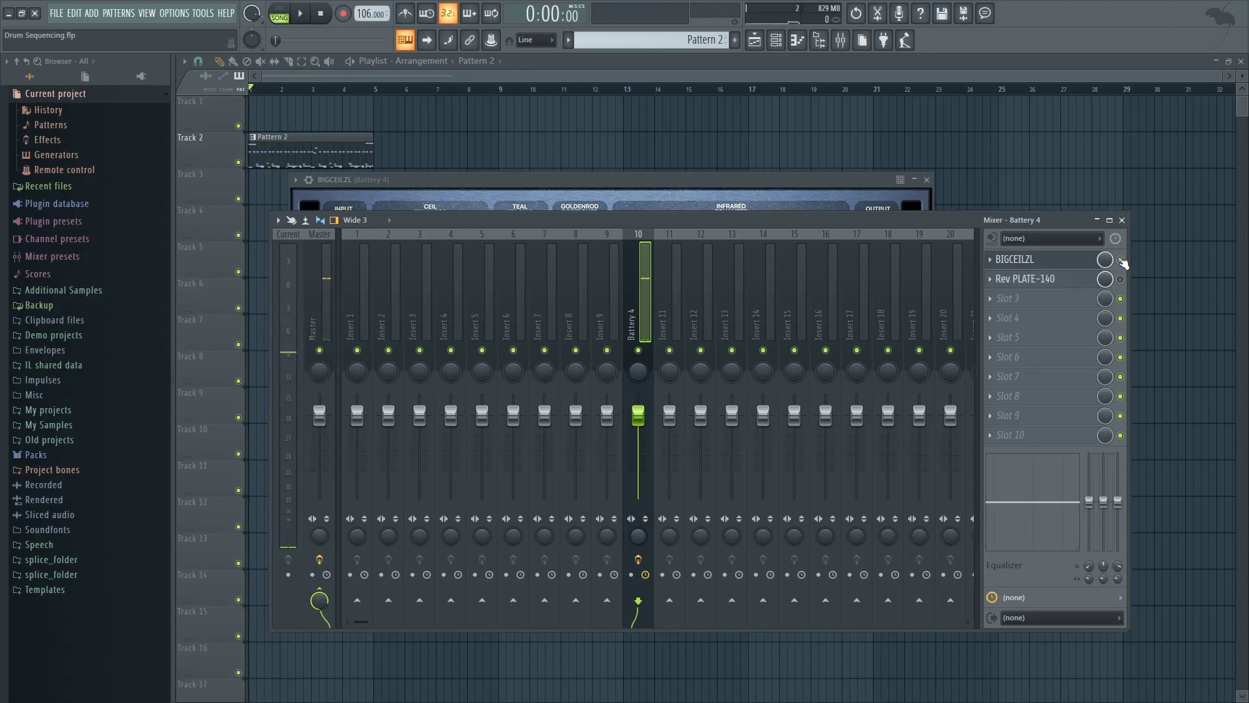
pyautogui.press('space')
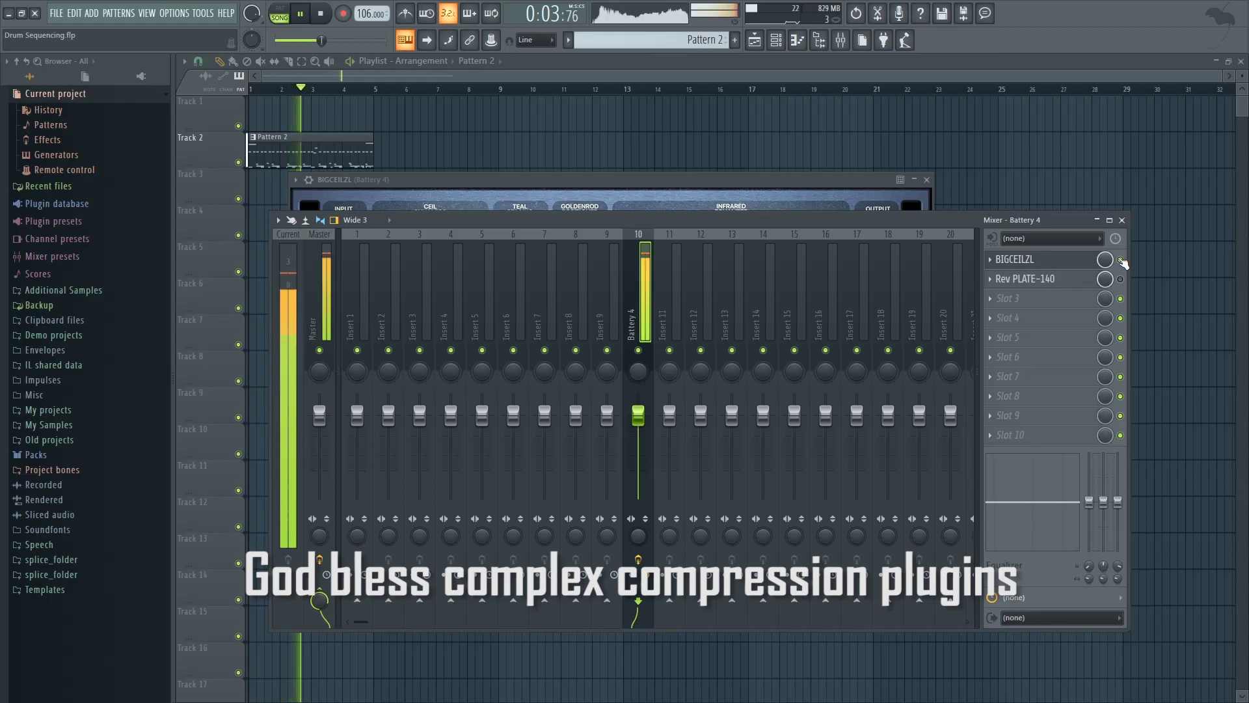
pyautogui.press('space')
# Move BIGCEILZL and Rev PLATE-140 down to slots 3 and 4 and load Fruity Compressor in slot 1.
pyautogui.moveTo(1067, 279)
pyautogui.mouseDown()
pyautogui.moveTo(1073, 318)
pyautogui.moveTo(1067, 298)
pyautogui.mouseUp()
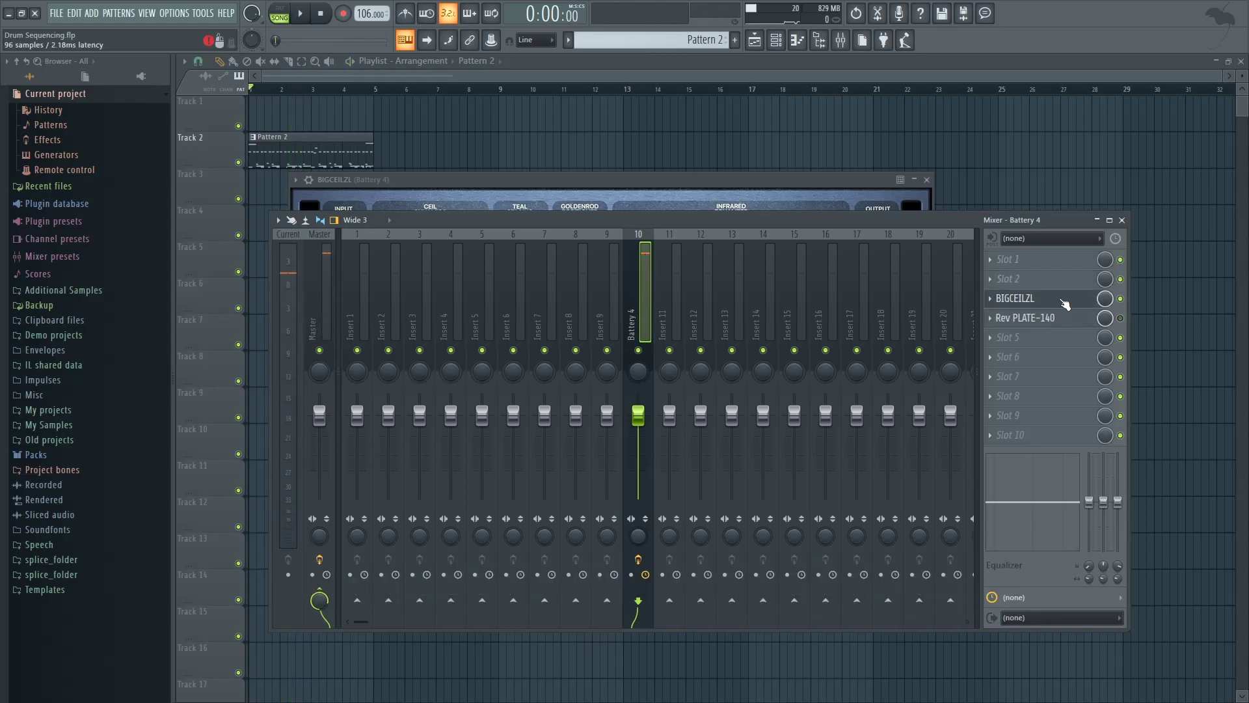
pyautogui.click(1036, 262)
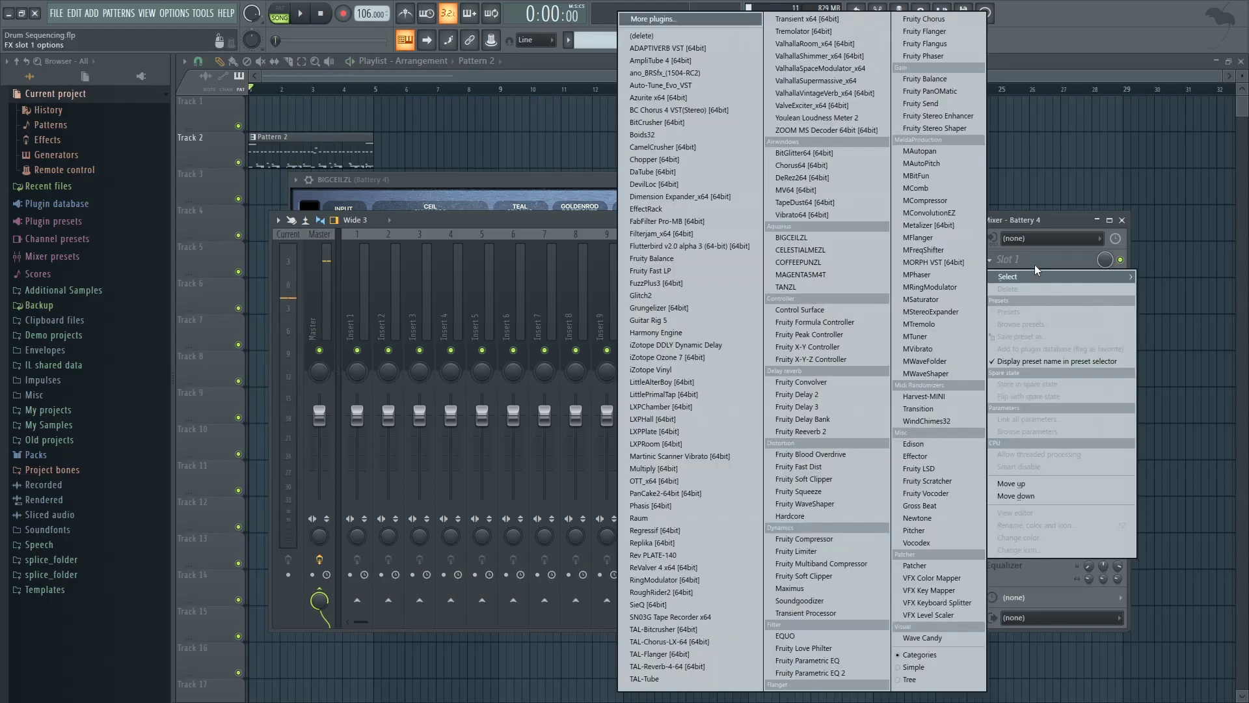
pyautogui.click(843, 540)
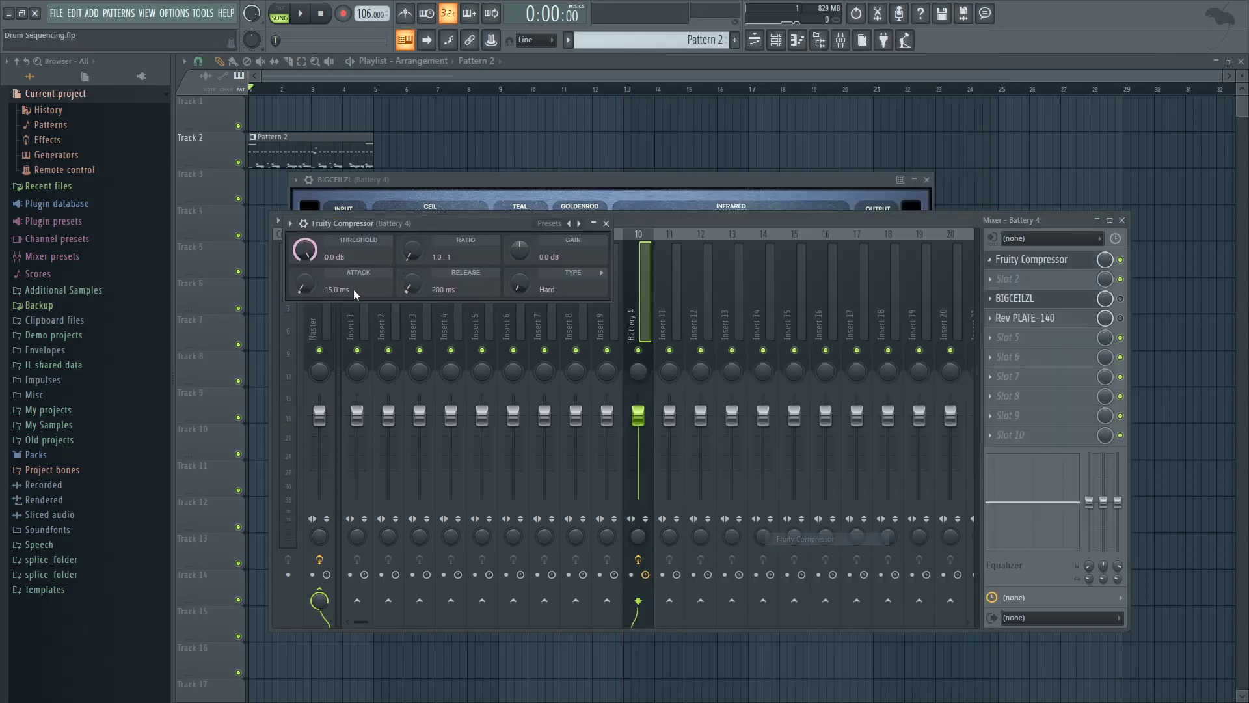
# Set Fruity Compressor to a -31.3 dB threshold, 13.8:1 ratio and 12.4 dB gain, checking it against the playing loop.
pyautogui.moveTo(316, 255); pyautogui.dragTo(315, 256)
pyautogui.moveTo(412, 250); pyautogui.dragTo(411, 249)
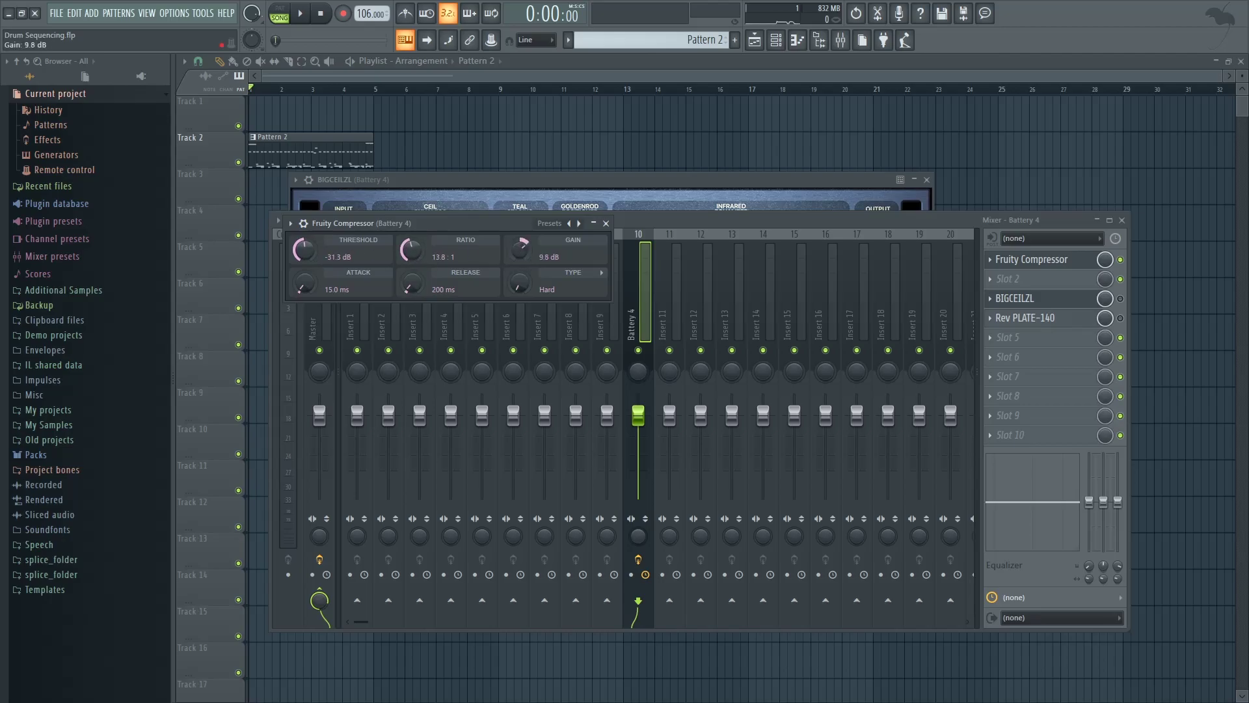
pyautogui.moveTo(520, 250); pyautogui.dragTo(529, 221)
pyautogui.press('space')
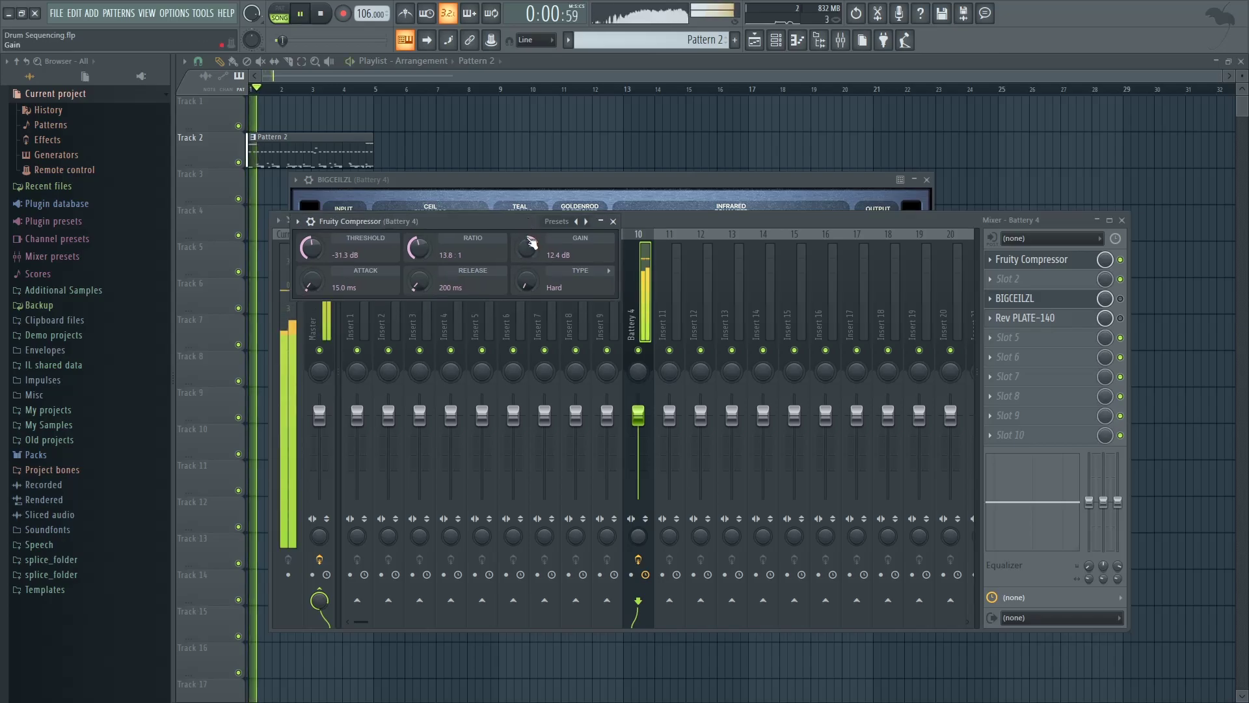
pyautogui.press('space')
# Set the compressor type to Vintage, attack to 0.0 ms and release to 369 ms while auditioning the loop.
pyautogui.moveTo(526, 281); pyautogui.dragTo(526, 277)
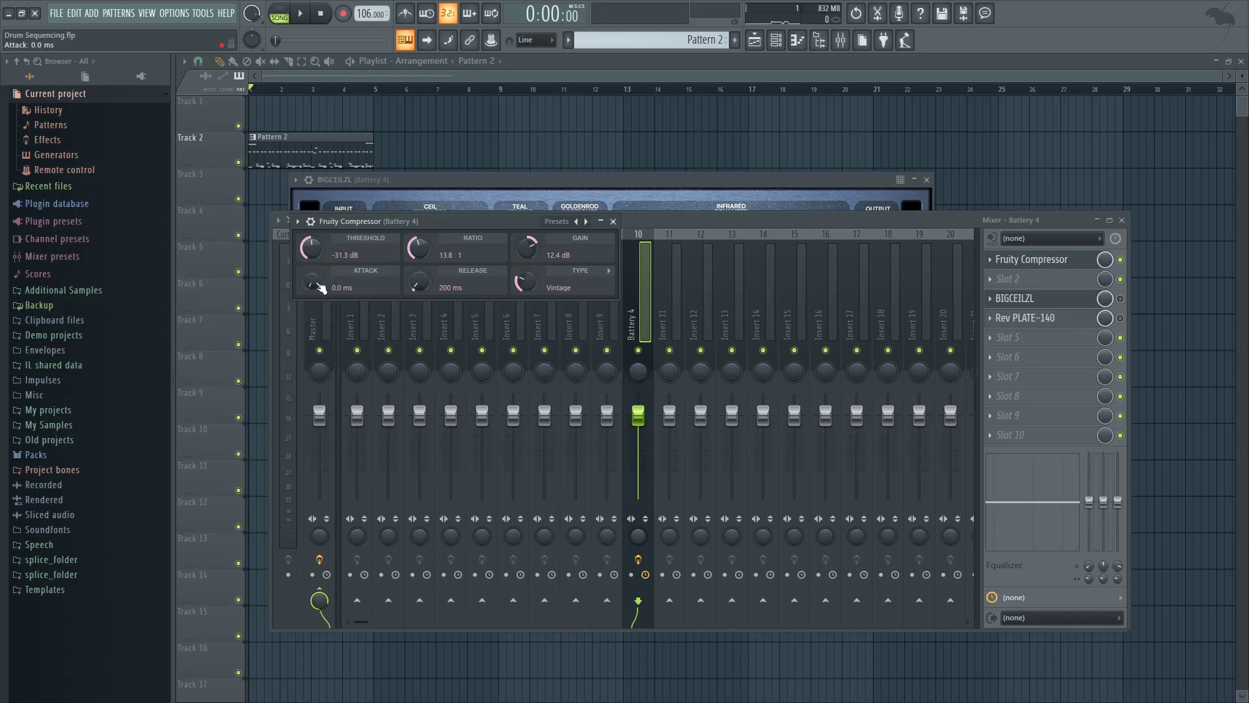
pyautogui.moveTo(313, 283); pyautogui.dragTo(312, 305)
pyautogui.press('space')
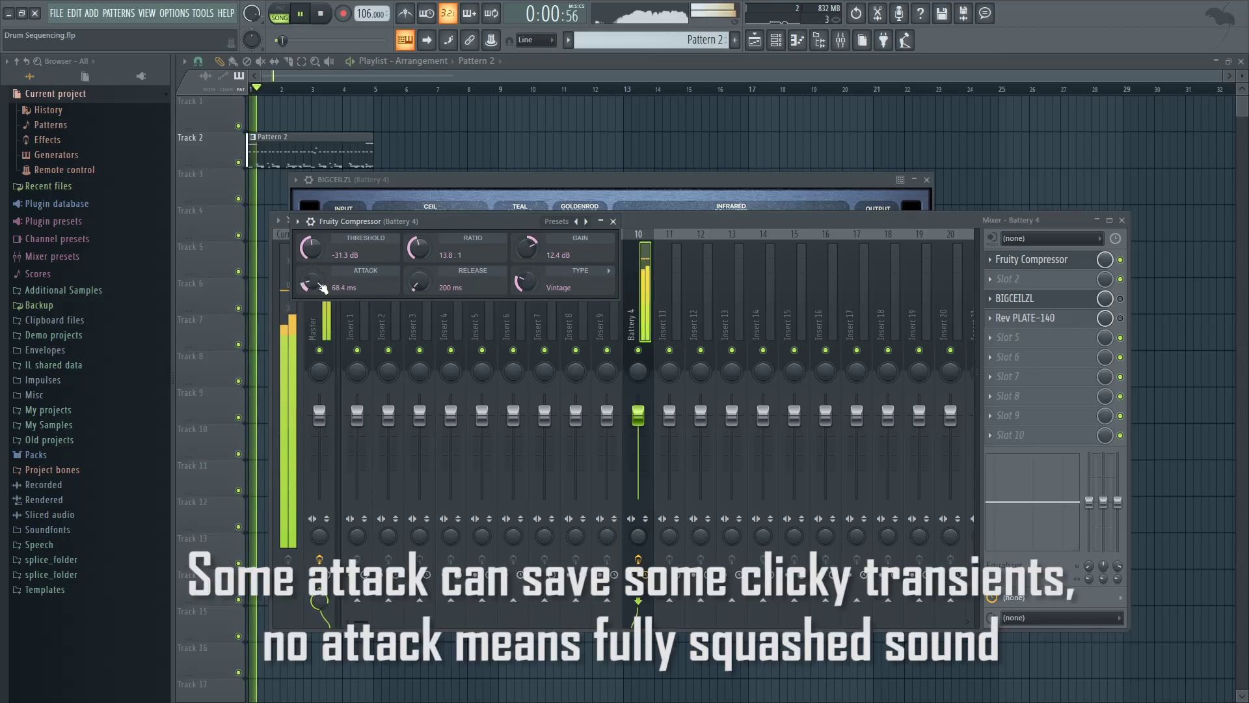
pyautogui.moveTo(416, 283); pyautogui.dragTo(415, 277)
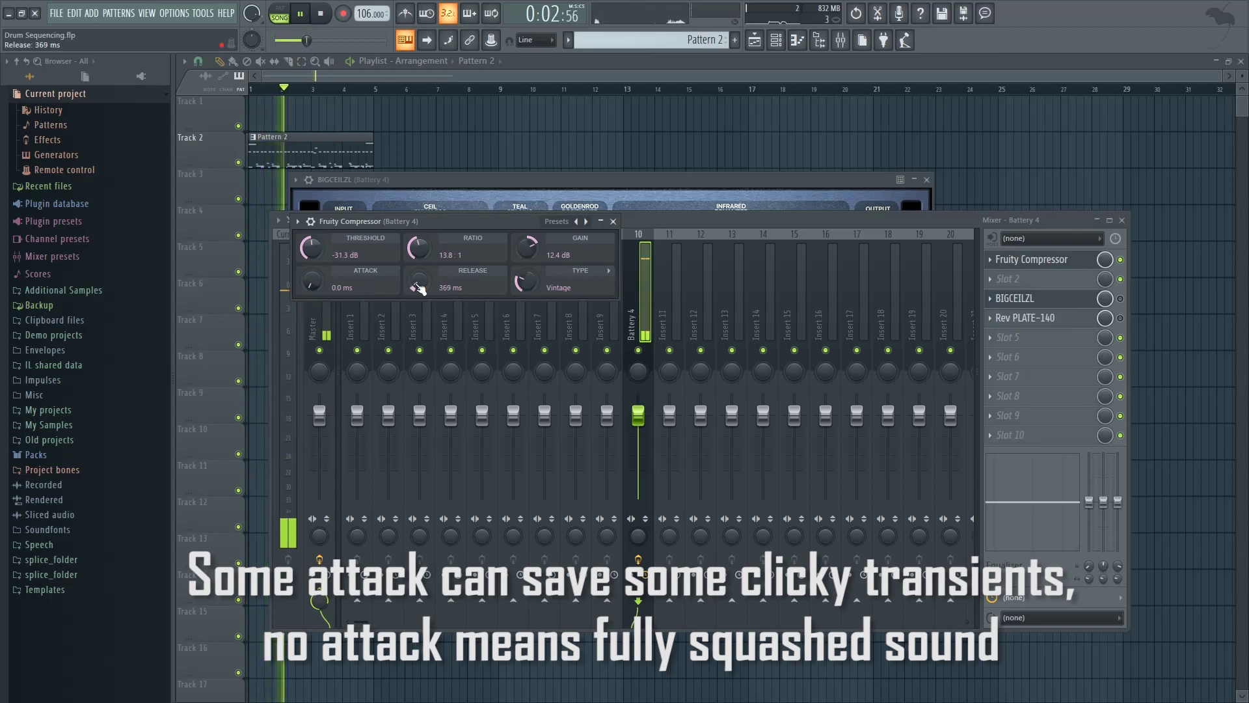
# Raise the compressor's attack to 26.2 ms and on to 57.2 ms, playing the loop to compare the transients.
pyautogui.moveTo(321, 282); pyautogui.dragTo(321, 279)
pyautogui.press('space')
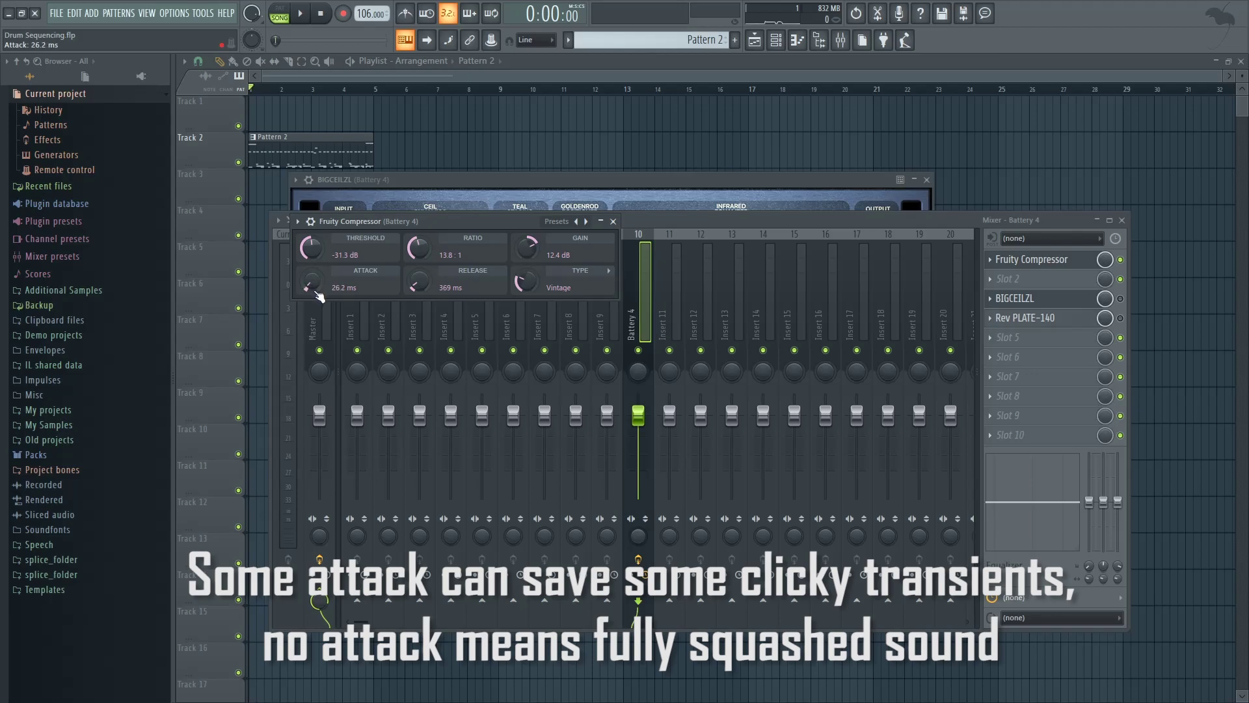
pyautogui.press('space')
pyautogui.moveTo(317, 276); pyautogui.dragTo(318, 271)
pyautogui.press('space')
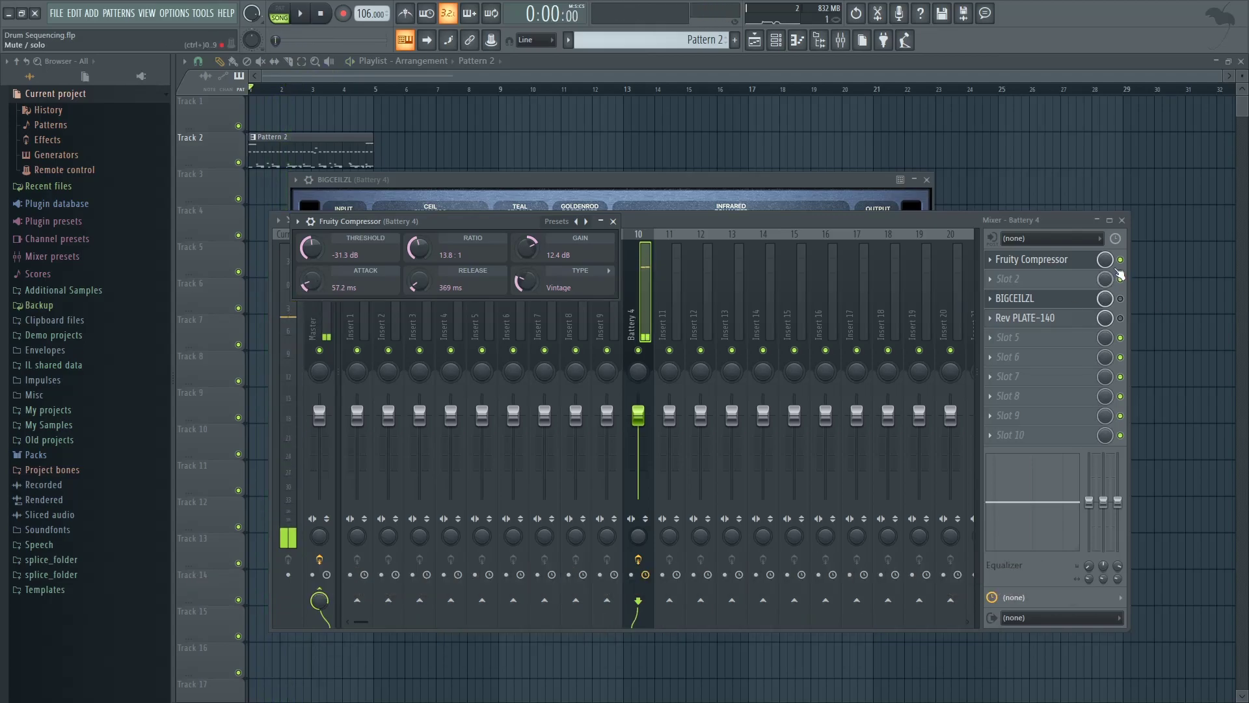
# Bypass Fruity Compressor, re-enable BIGCEILZL, review and close its editor, and play the loop through it.
pyautogui.click(1120, 259)
pyautogui.click(1121, 298)
pyautogui.click(1073, 300)
pyautogui.click(1073, 301)
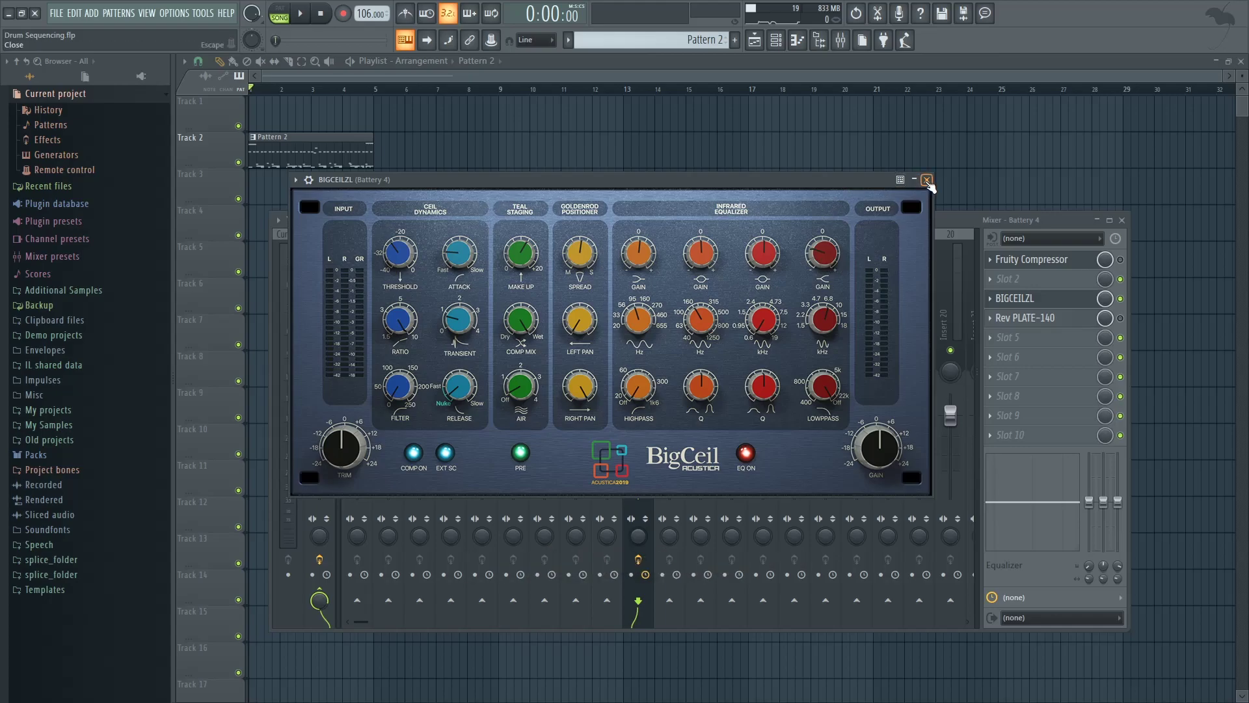
pyautogui.click(927, 180)
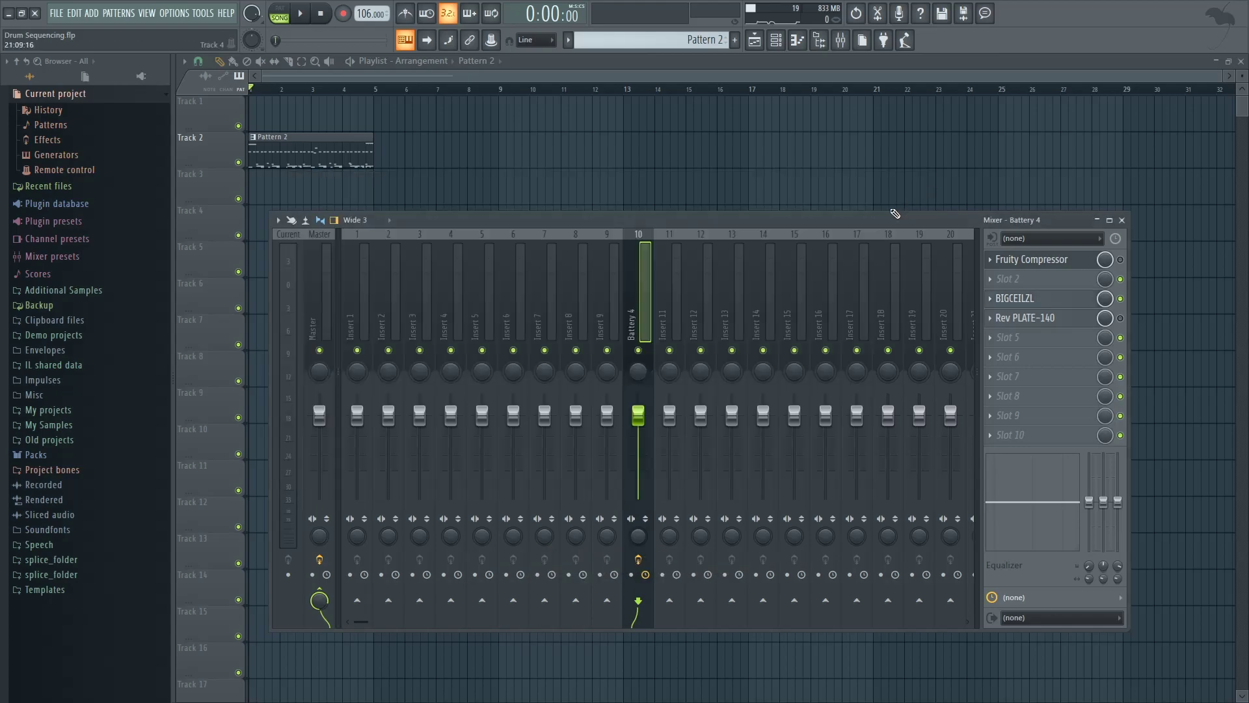
pyautogui.press('space')
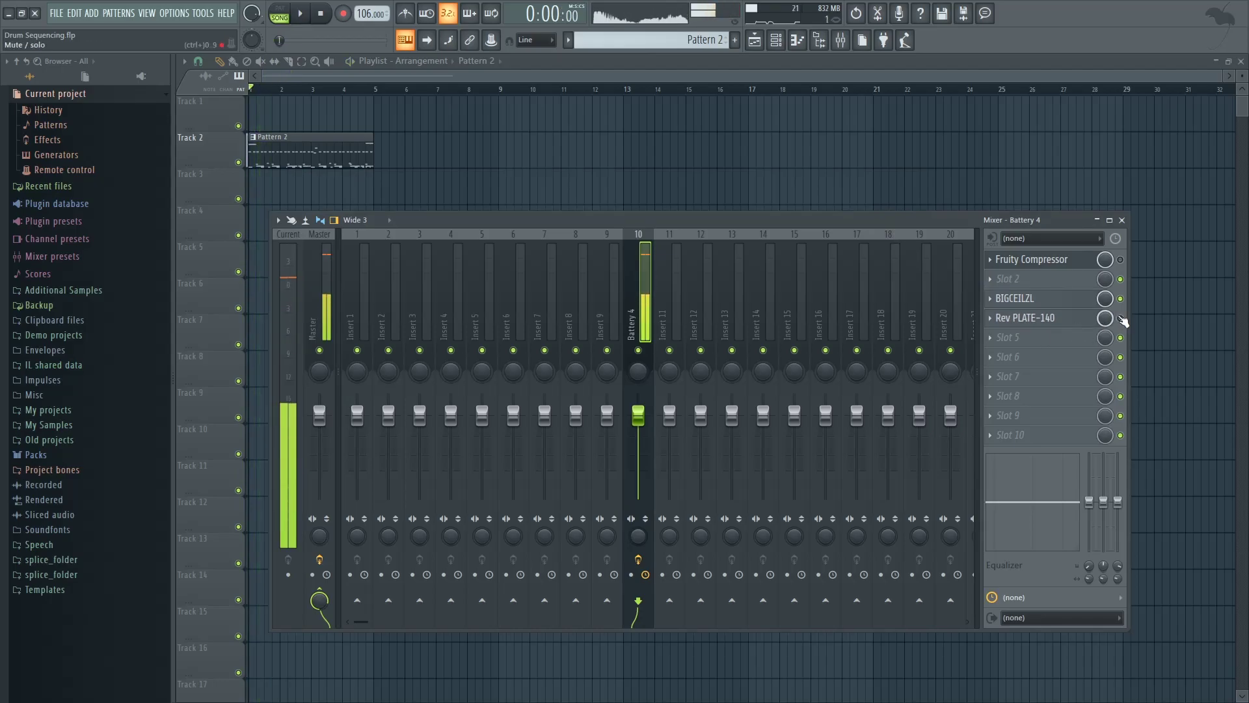
pyautogui.press('space')
# Bring Rev PLATE-140 back into the Battery 4 chain, open its drive and reverb controls and play the loop.
pyautogui.click(1072, 319)
pyautogui.moveTo(452, 369)
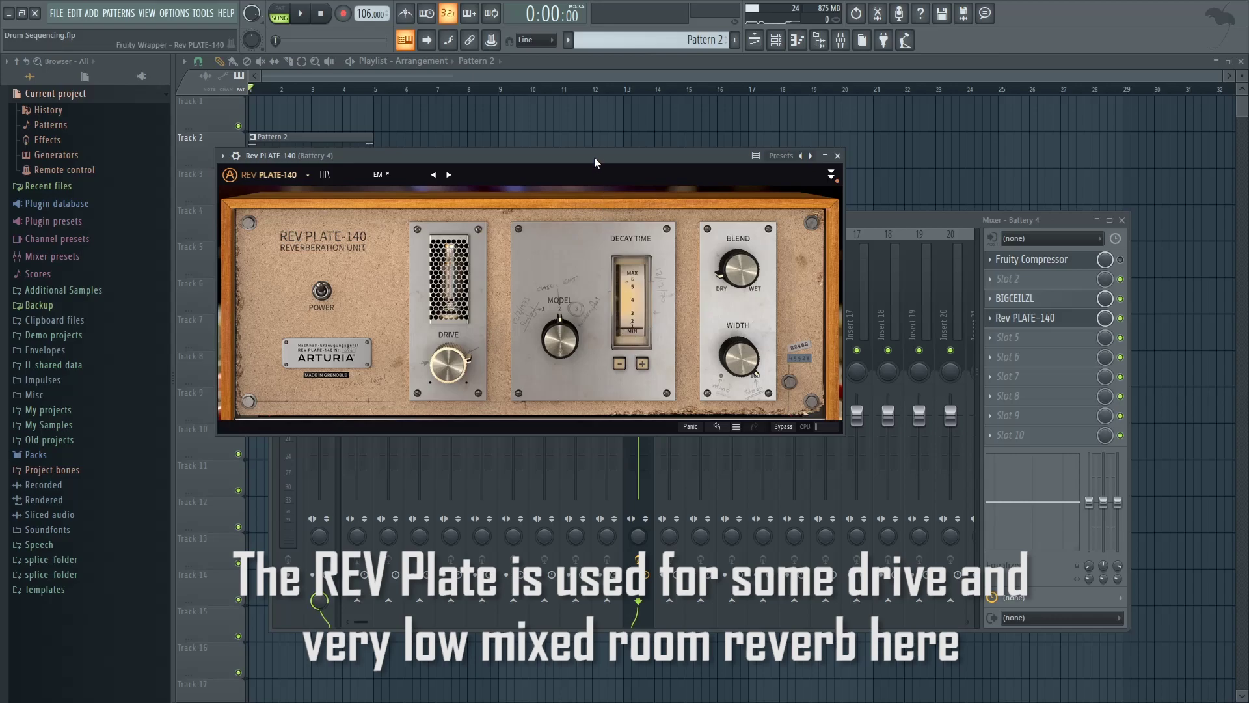
pyautogui.moveTo(596, 155); pyautogui.dragTo(598, 166)
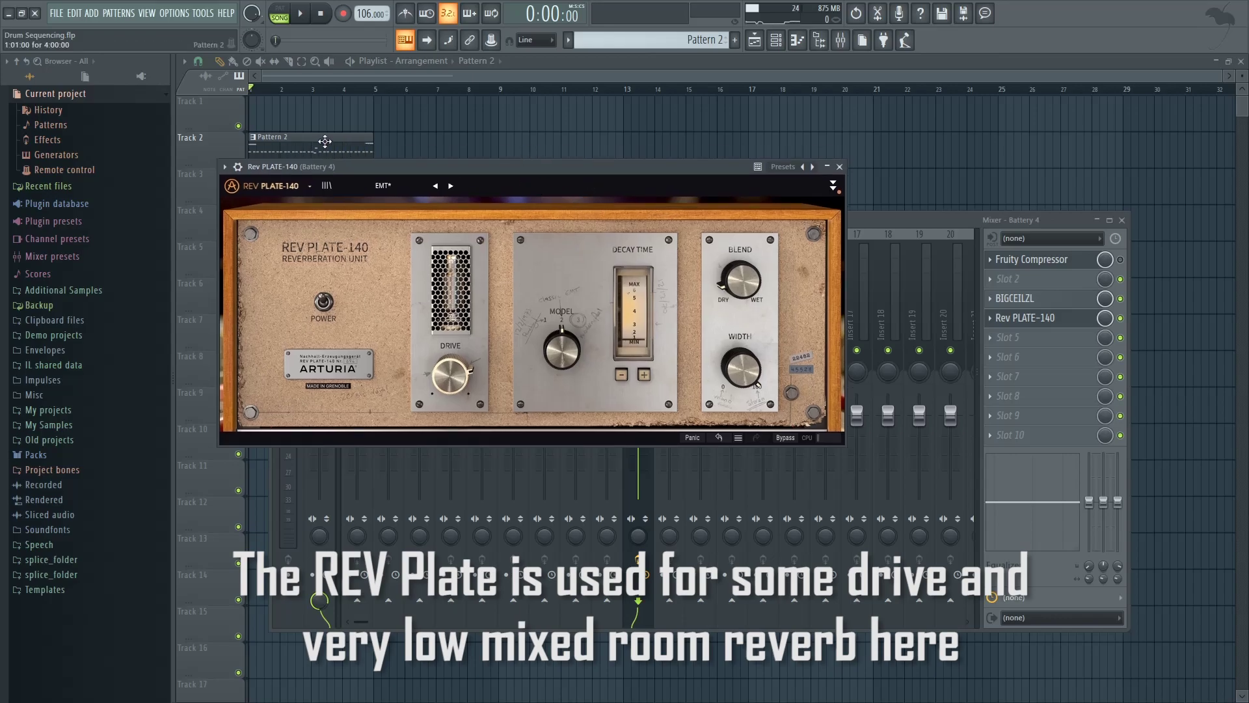
pyautogui.press('space')
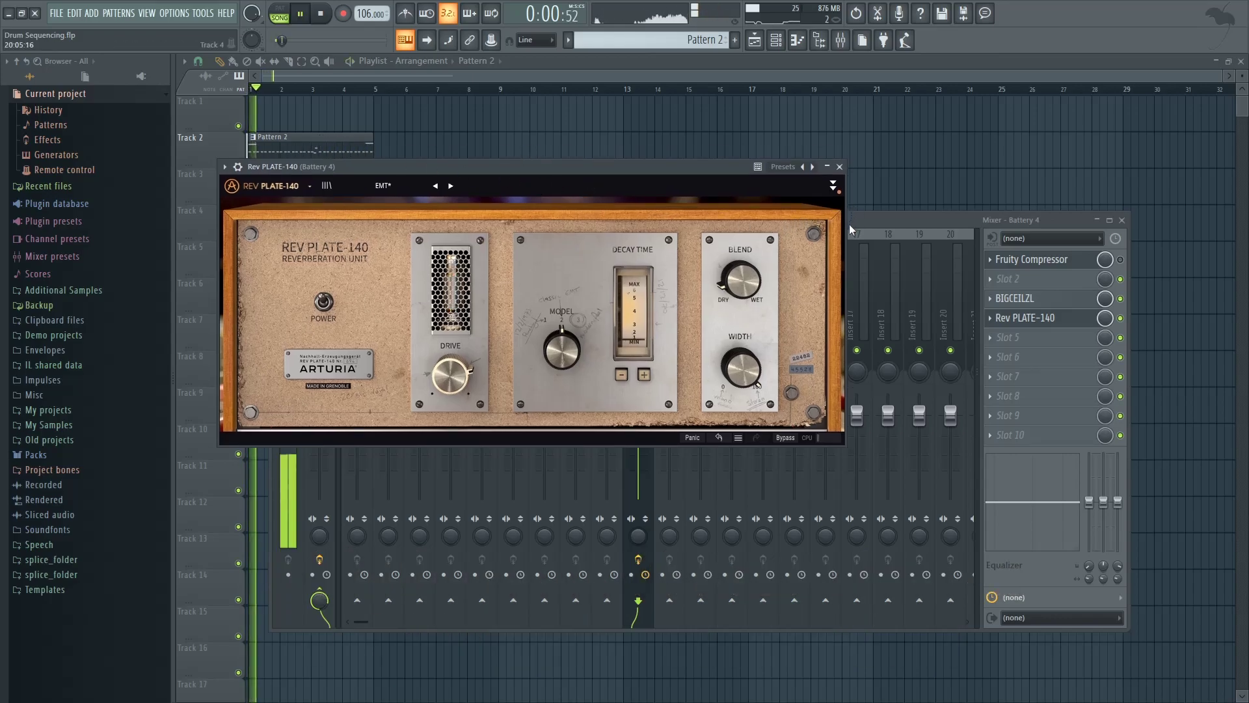
# Compare the playing loop with the Battery 4 insert's whole effect chain enabled and disabled.
pyautogui.click(852, 224)
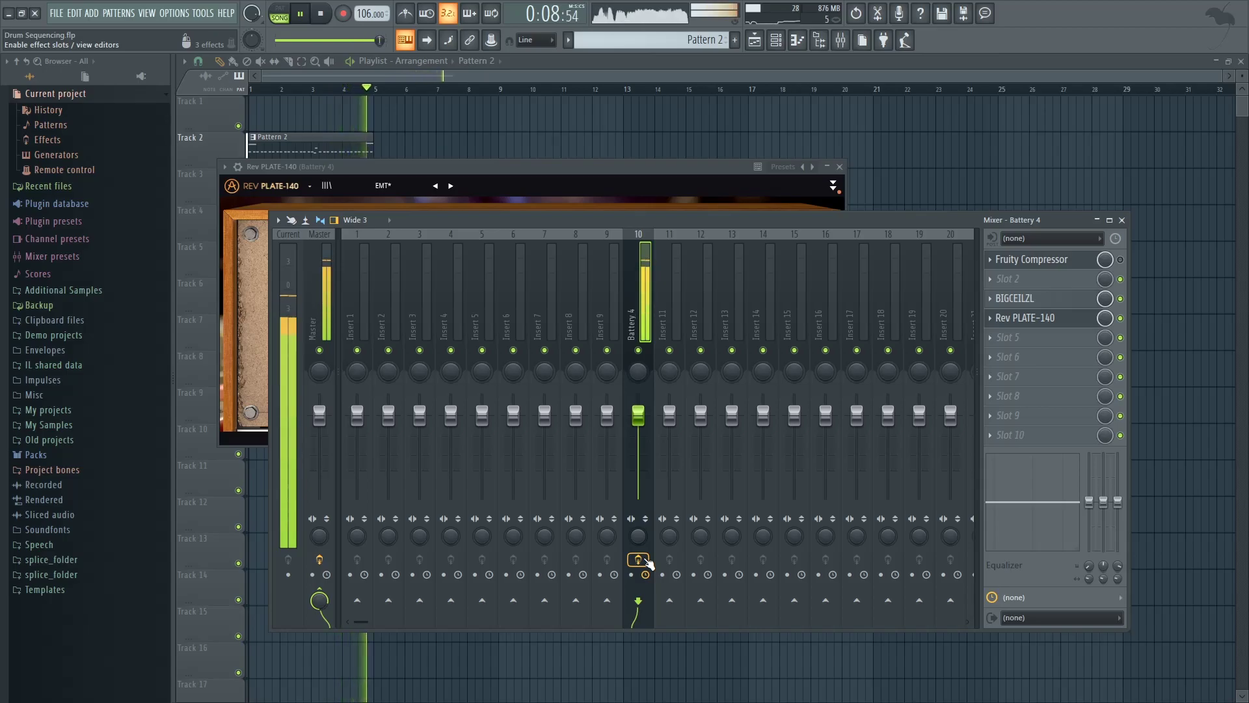
pyautogui.press('space')
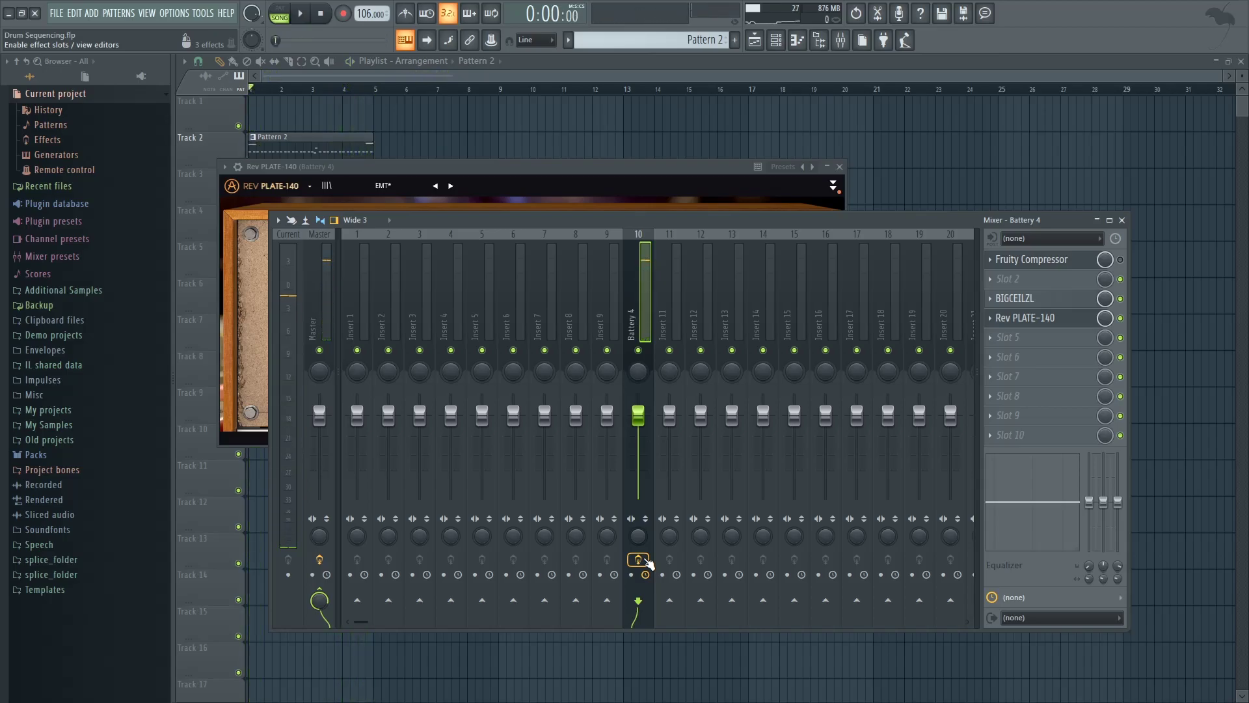
pyautogui.press('space')
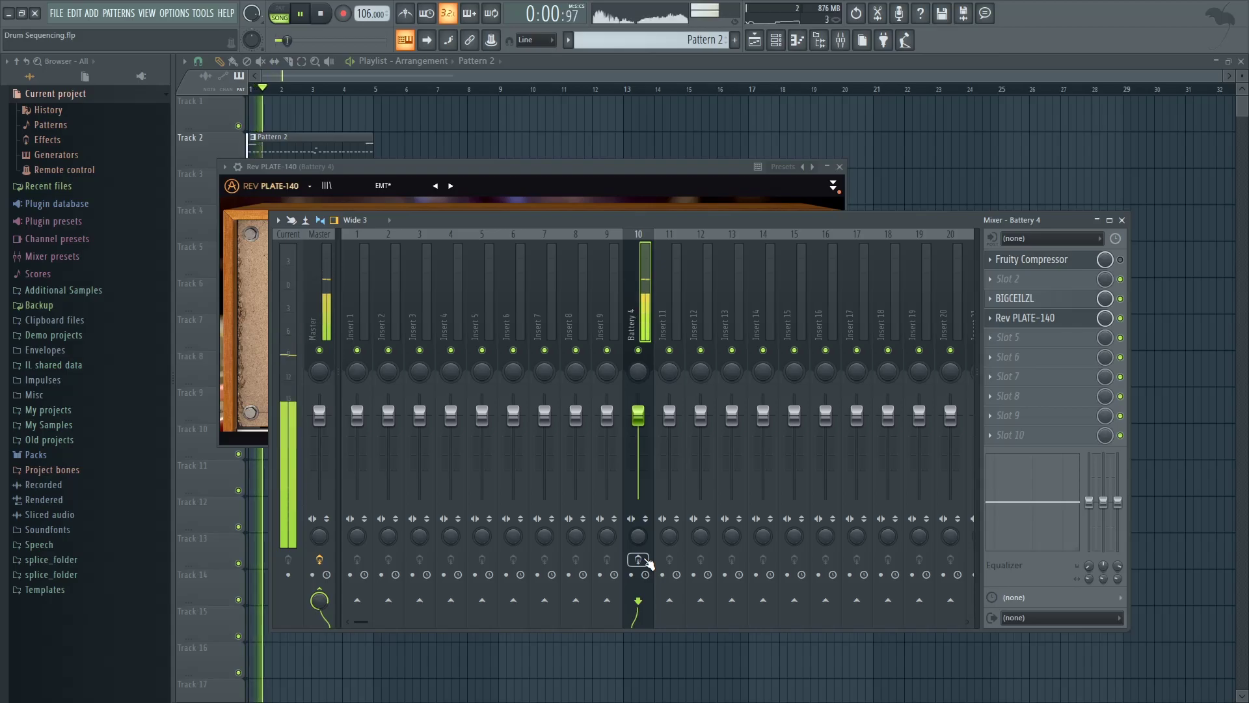
pyautogui.press('space')
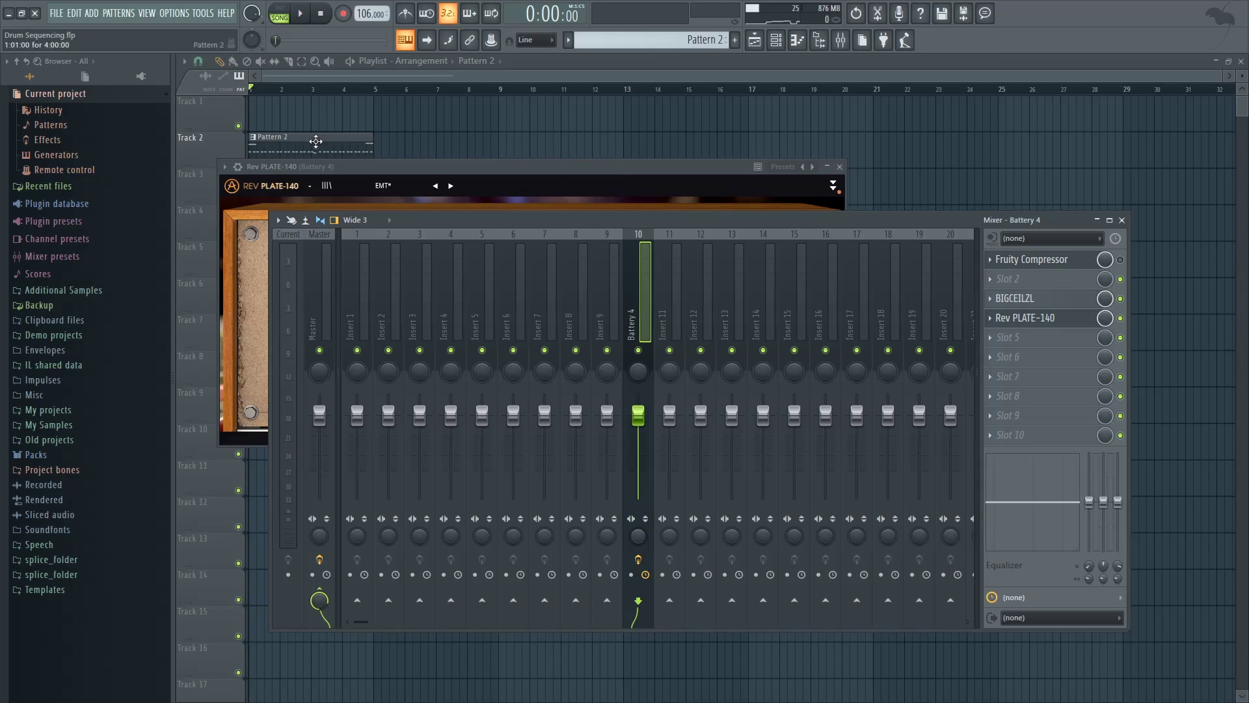
# Open Pattern 2's piano roll to examine how the C3 kicks layer with the C5 and G#4 notes, and return to the playlist.
pyautogui.doubleClick(301, 142)
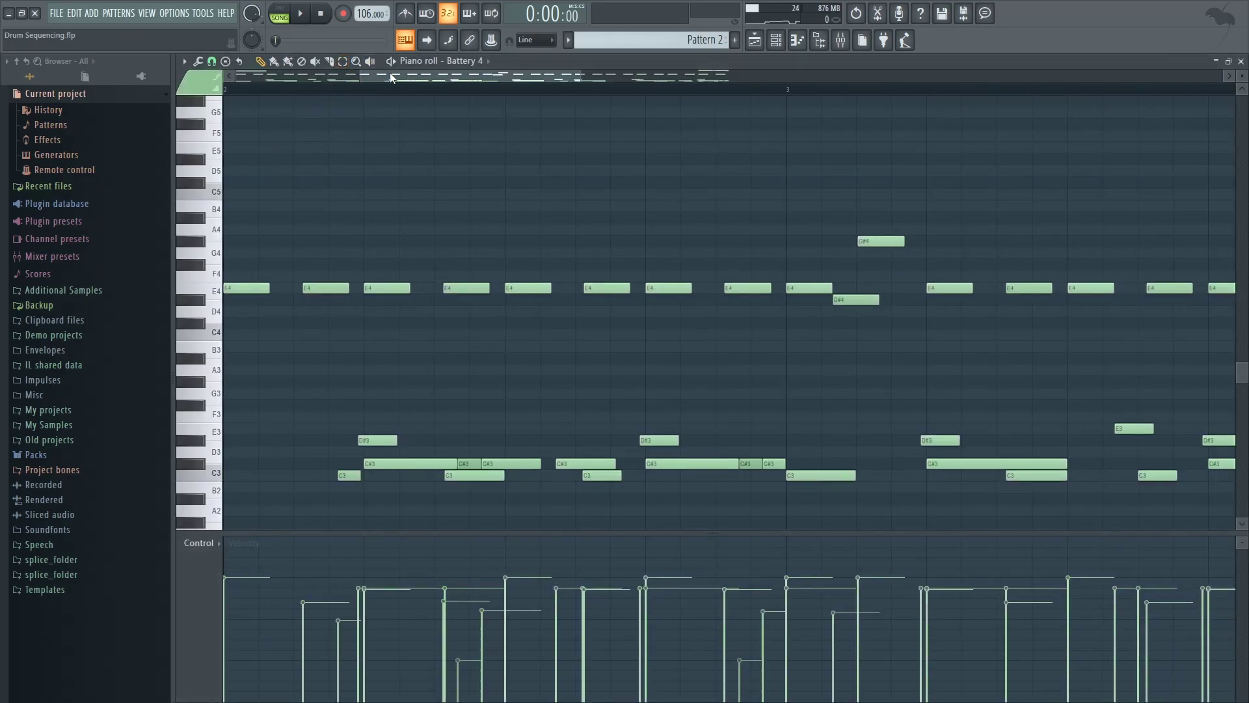
pyautogui.click(264, 194)
pyautogui.moveTo(459, 75); pyautogui.dragTo(752, 120)
pyautogui.click(744, 240)
pyautogui.click(715, 475)
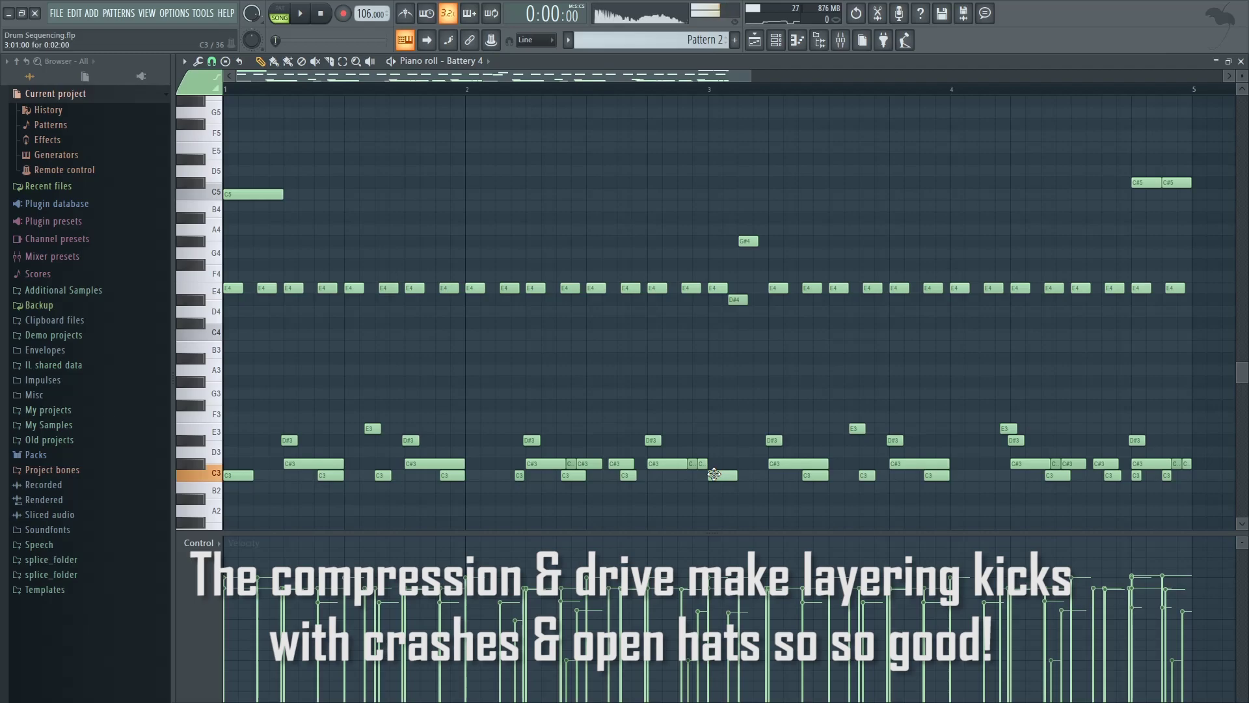
pyautogui.click(1242, 61)
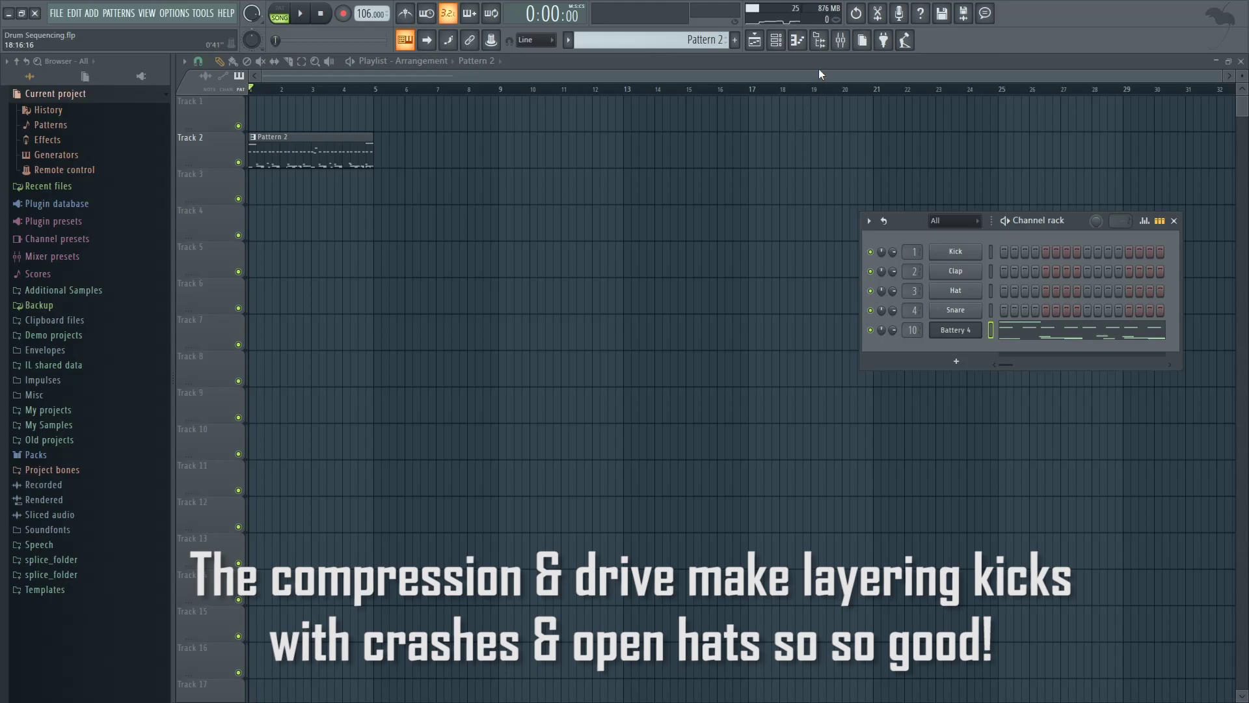
pyautogui.click(847, 46)
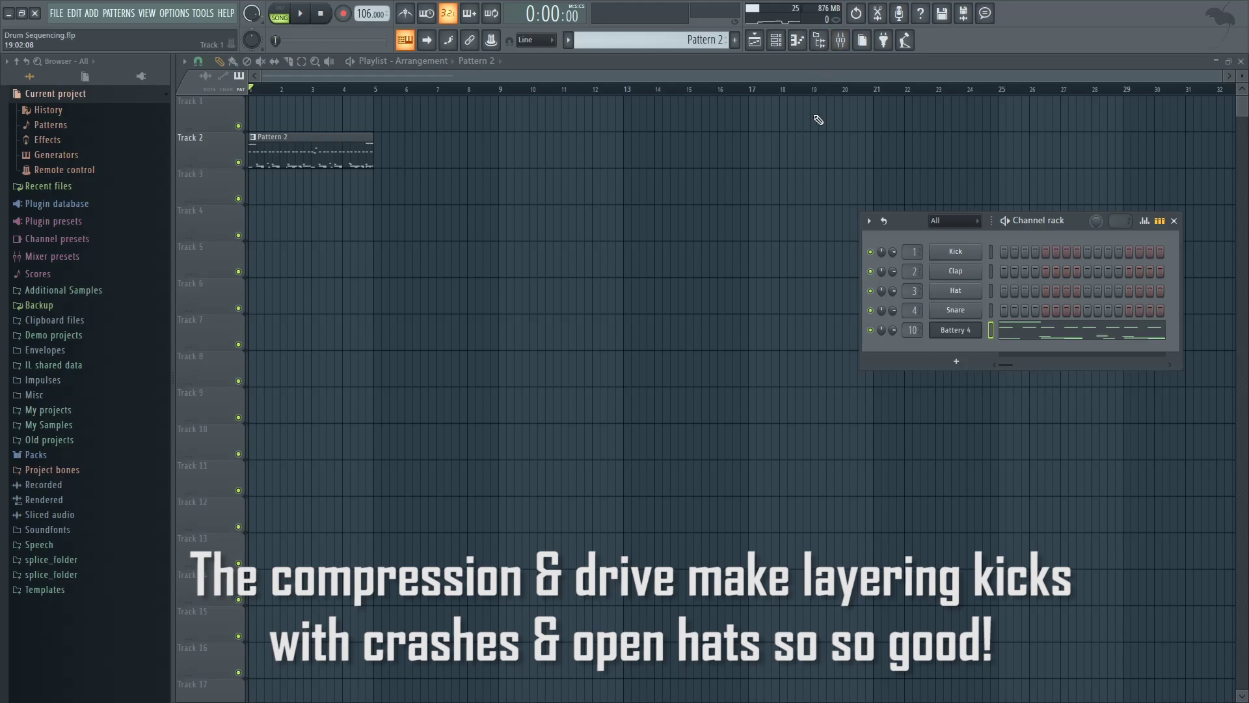